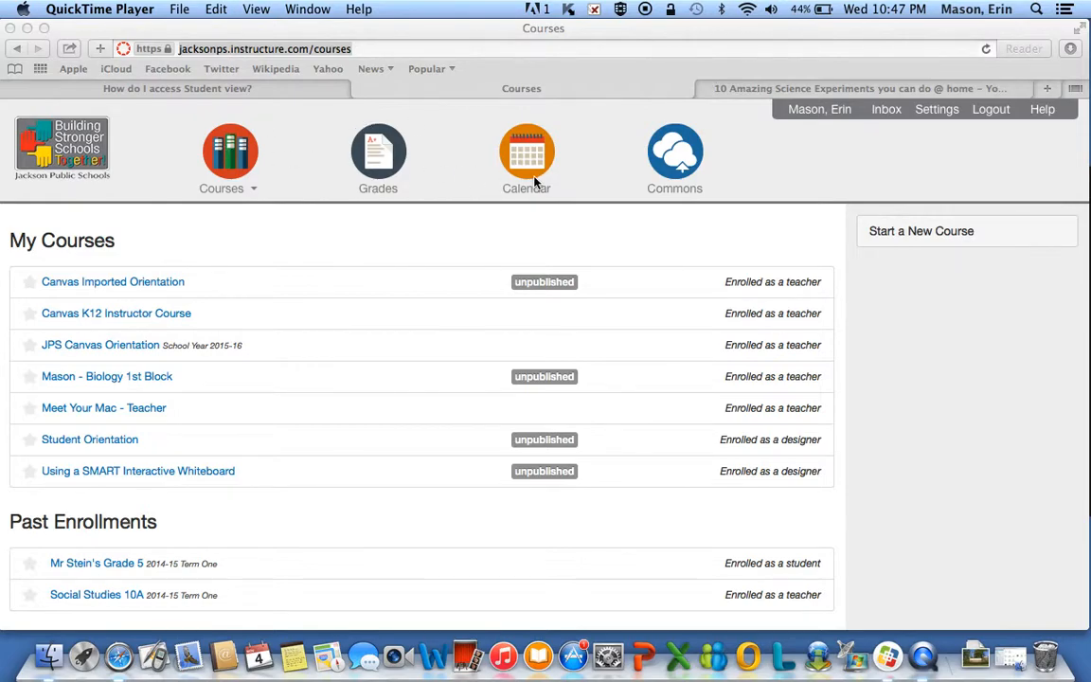
Open the complete list of courses and look over the current courses and past enrollments
{"action": "left_click", "coordinate": [226, 190]}
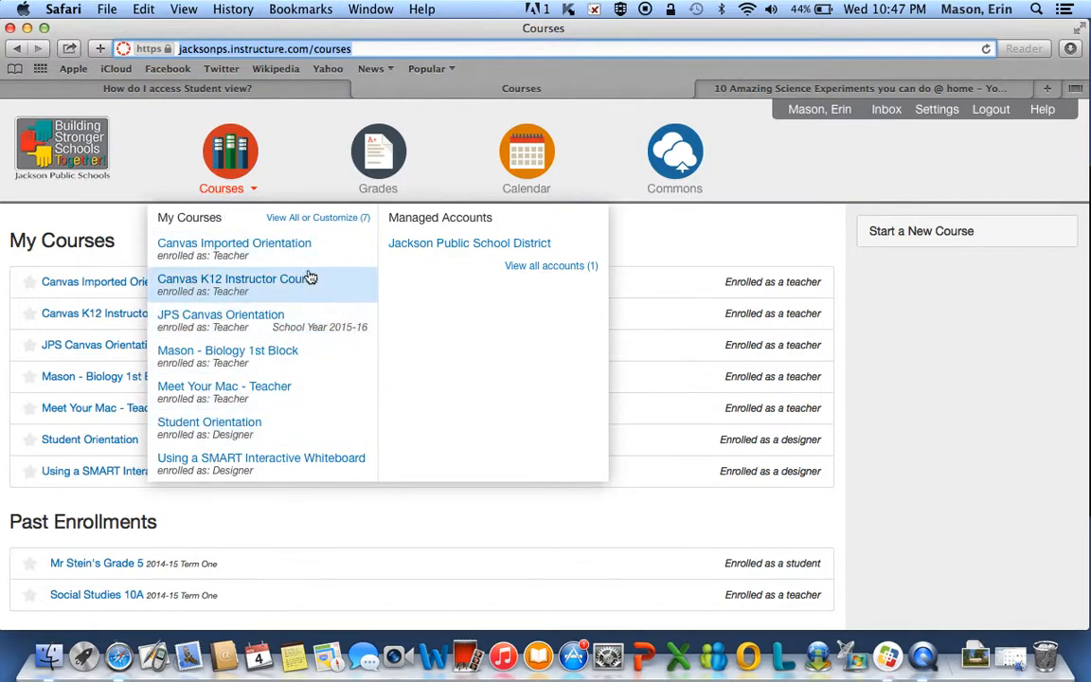
{"action": "left_click", "coordinate": [334, 218]}
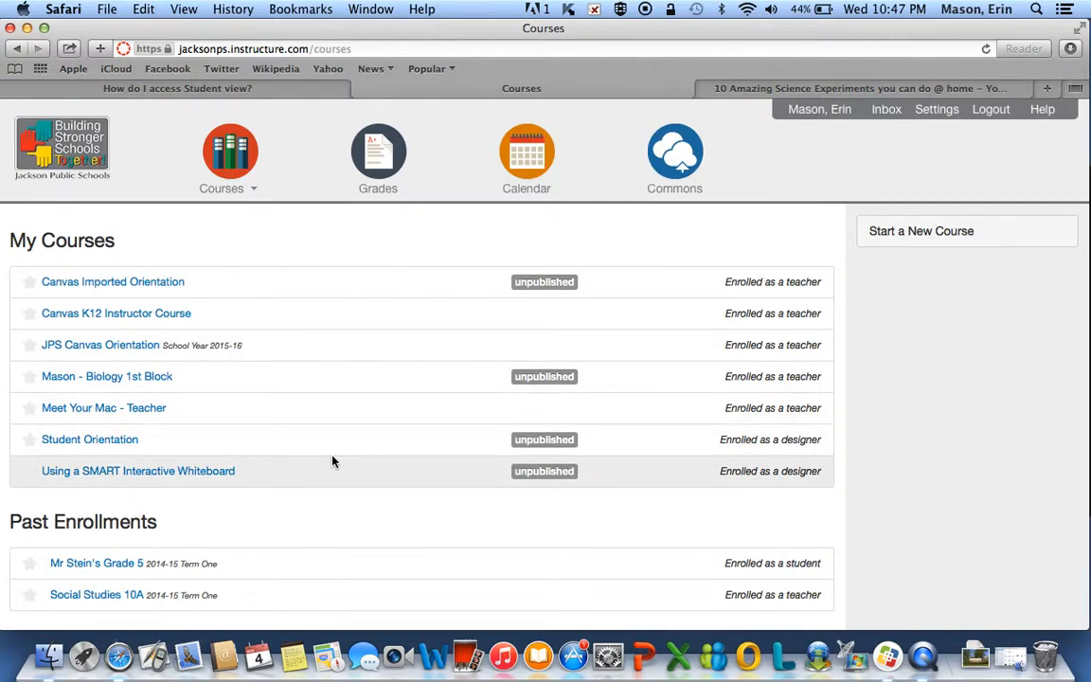
{"action": "scroll", "coordinate": [338, 404], "scroll_direction": "down", "scroll_amount": 3}
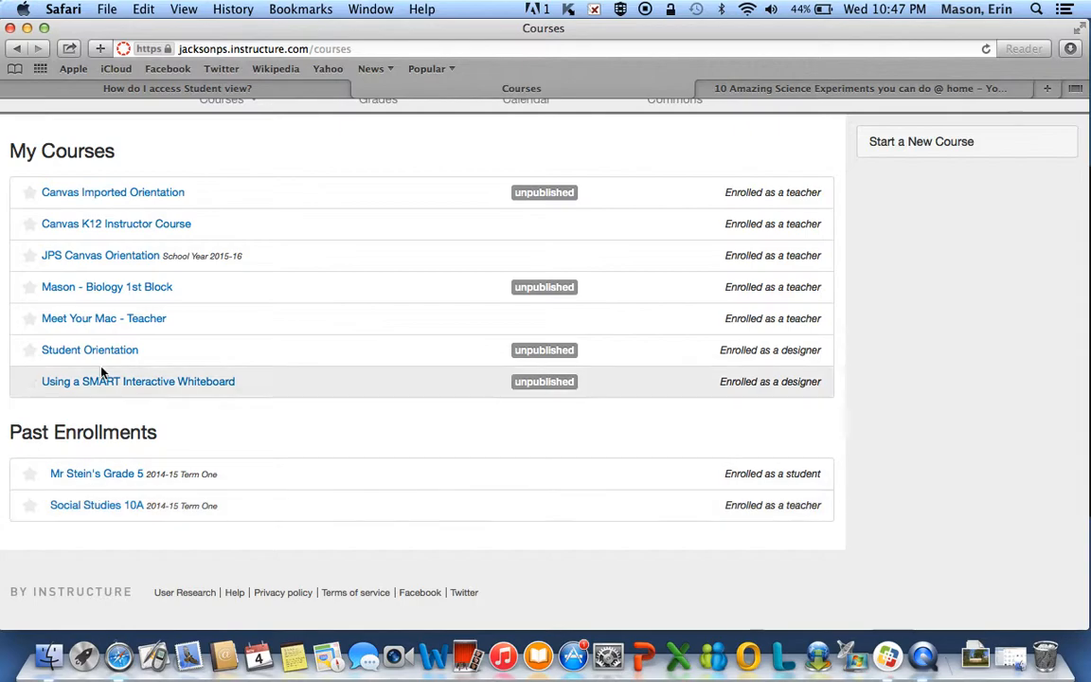
{"action": "mouse_move", "coordinate": [535, 346]}
{"action": "scroll", "coordinate": [413, 382], "scroll_direction": "up", "scroll_amount": 3}
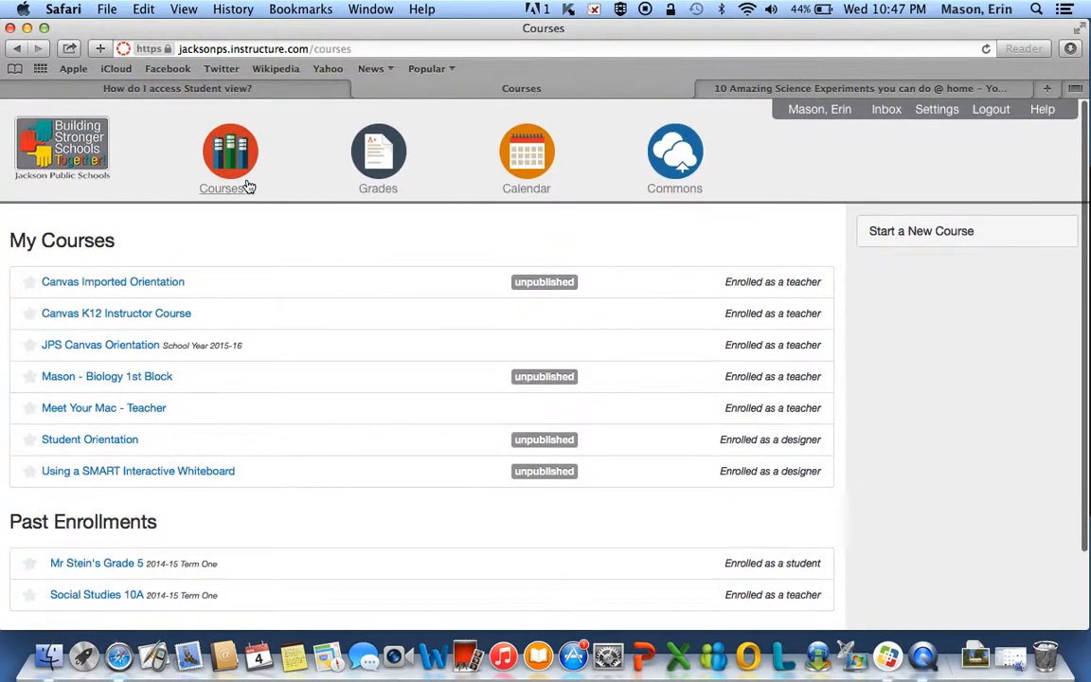
Open the gradebook of the Meet Your Mac - Teacher course from the grades overview and look through the student scores
{"action": "left_click", "coordinate": [375, 191]}
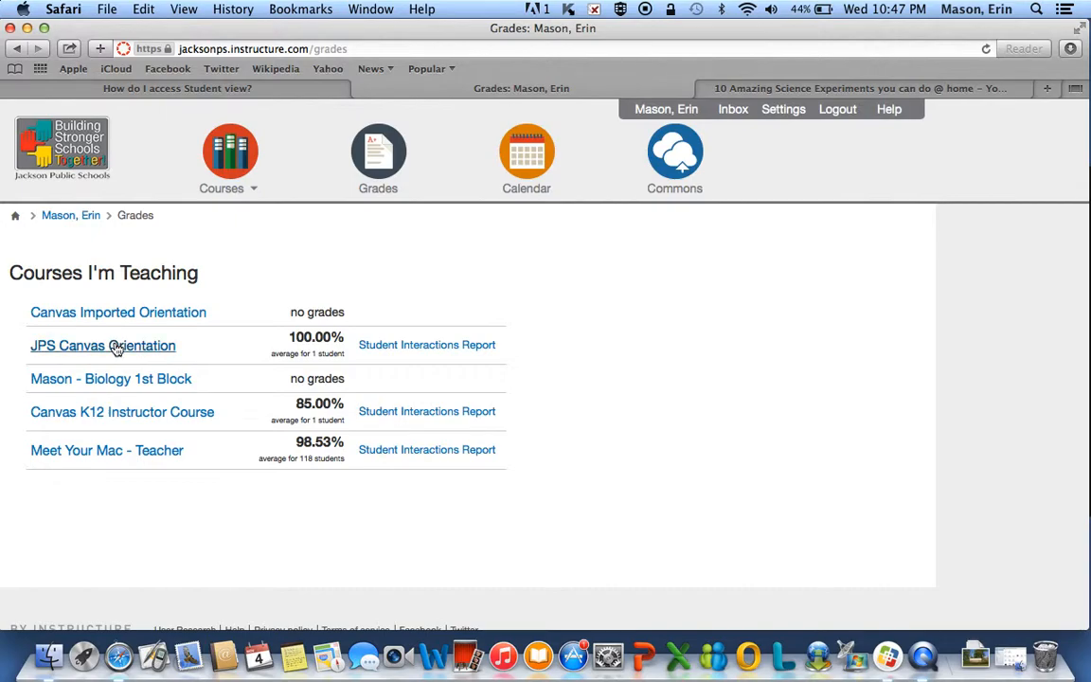
{"action": "left_click", "coordinate": [116, 454]}
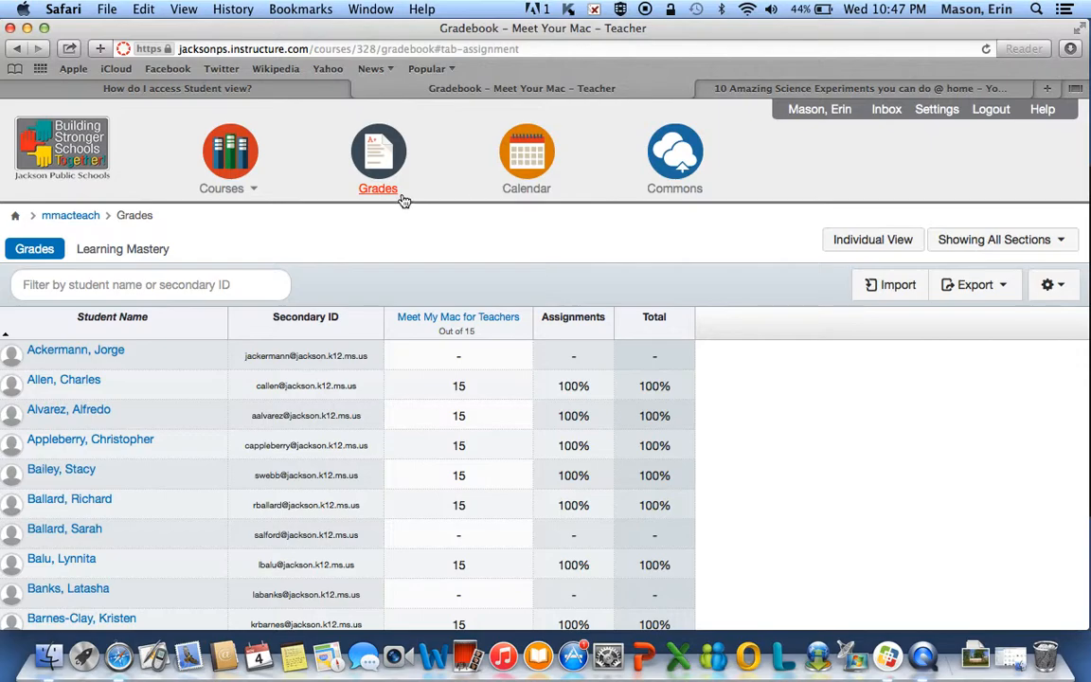
{"action": "scroll", "coordinate": [391, 445], "scroll_direction": "down", "scroll_amount": 5}
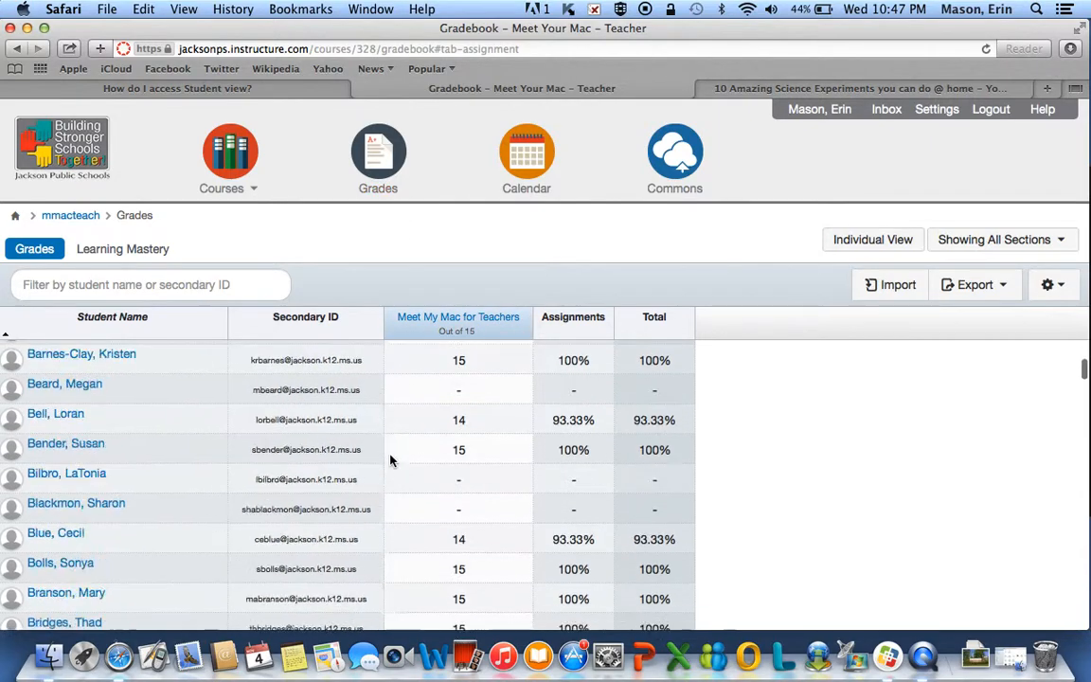
Draft a calendar assignment titled Chapter Test due Nov 4, 2015 for the Biology 1st Block course, with Publish set to Yes
{"action": "left_click", "coordinate": [529, 188]}
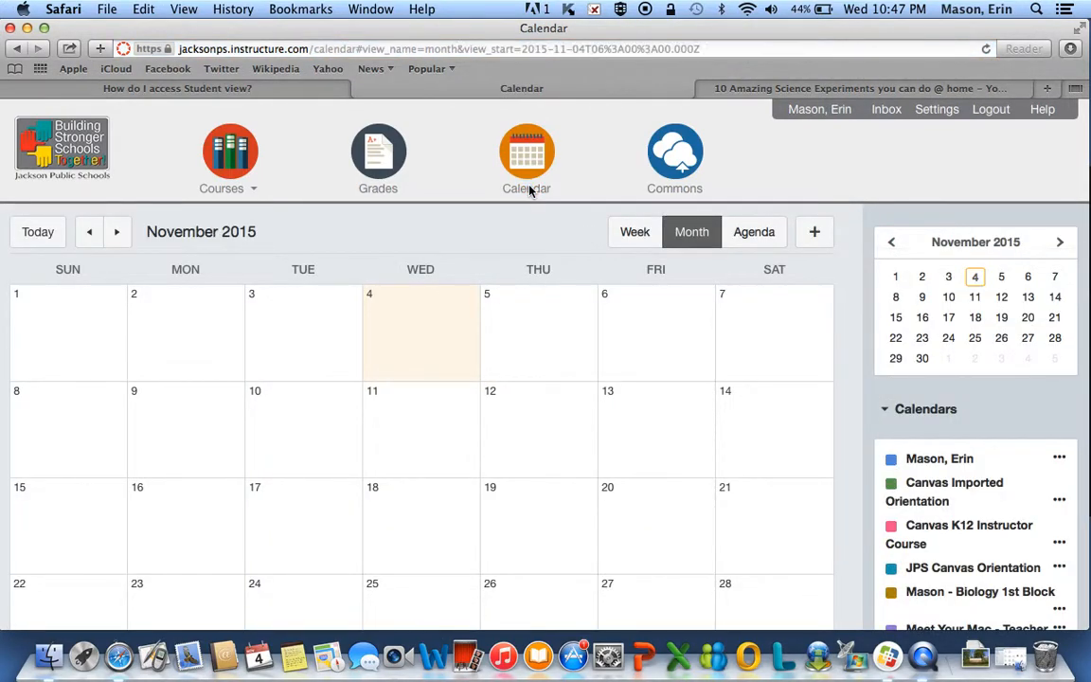
{"action": "left_click", "coordinate": [408, 342]}
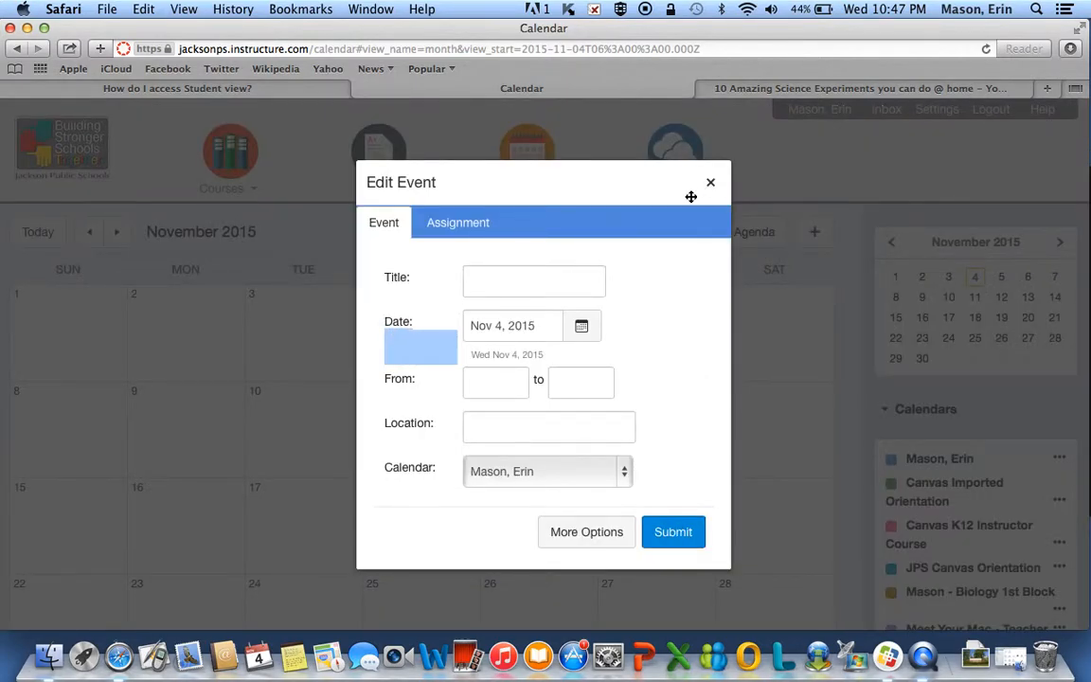
{"action": "left_click", "coordinate": [460, 224]}
{"action": "left_click", "coordinate": [491, 279]}
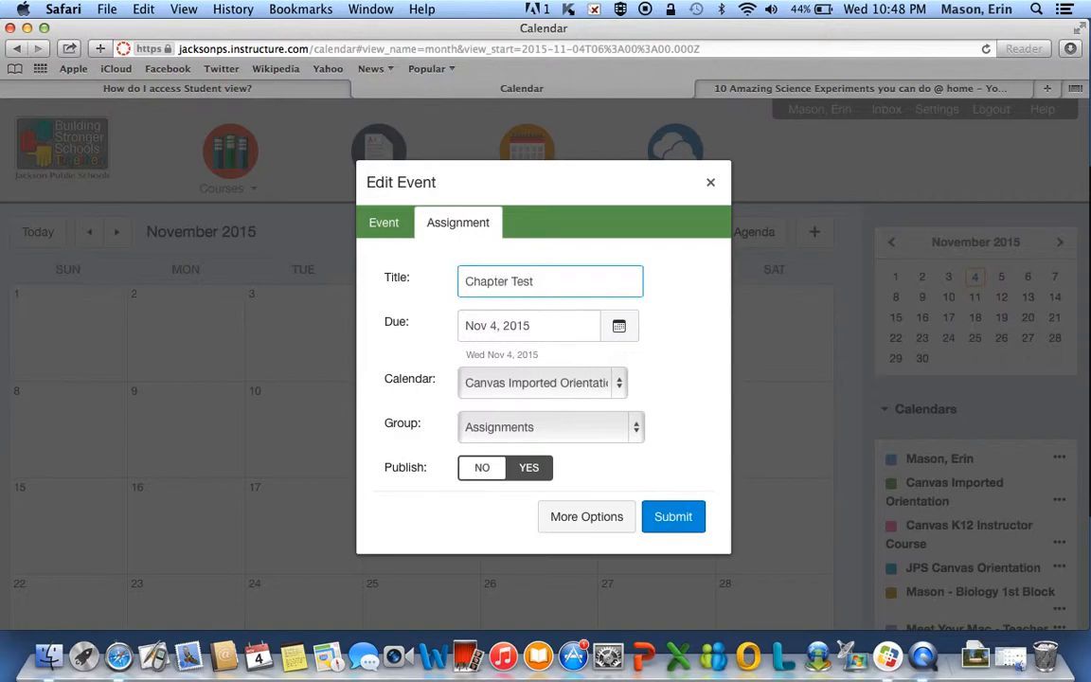
{"action": "left_click", "coordinate": [509, 384]}
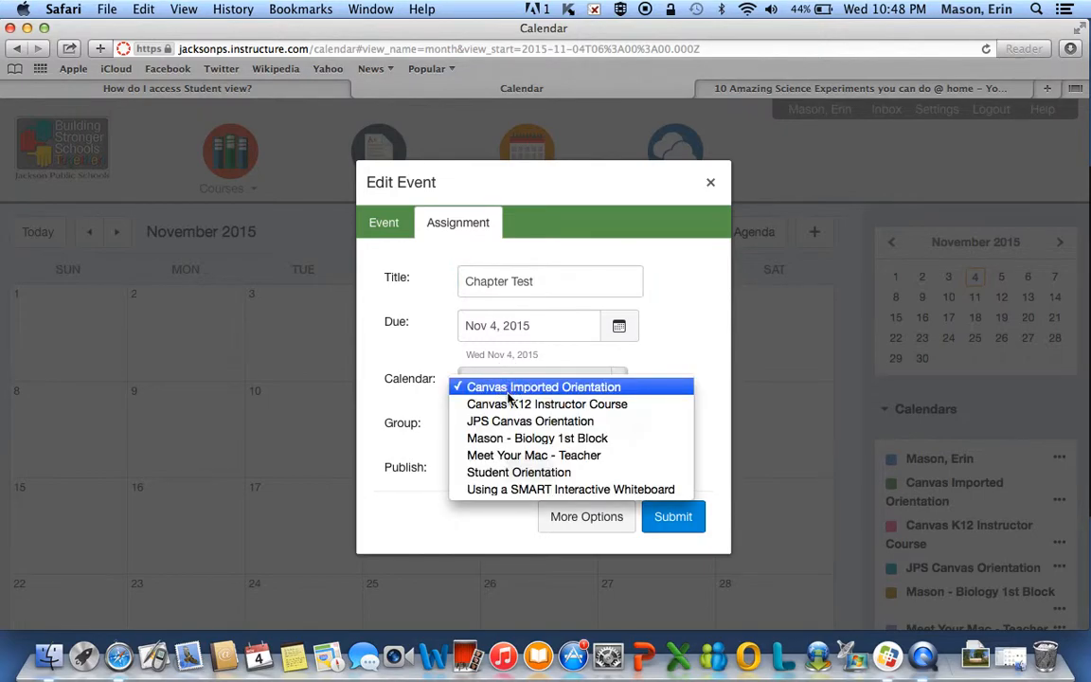
{"action": "left_click", "coordinate": [532, 439]}
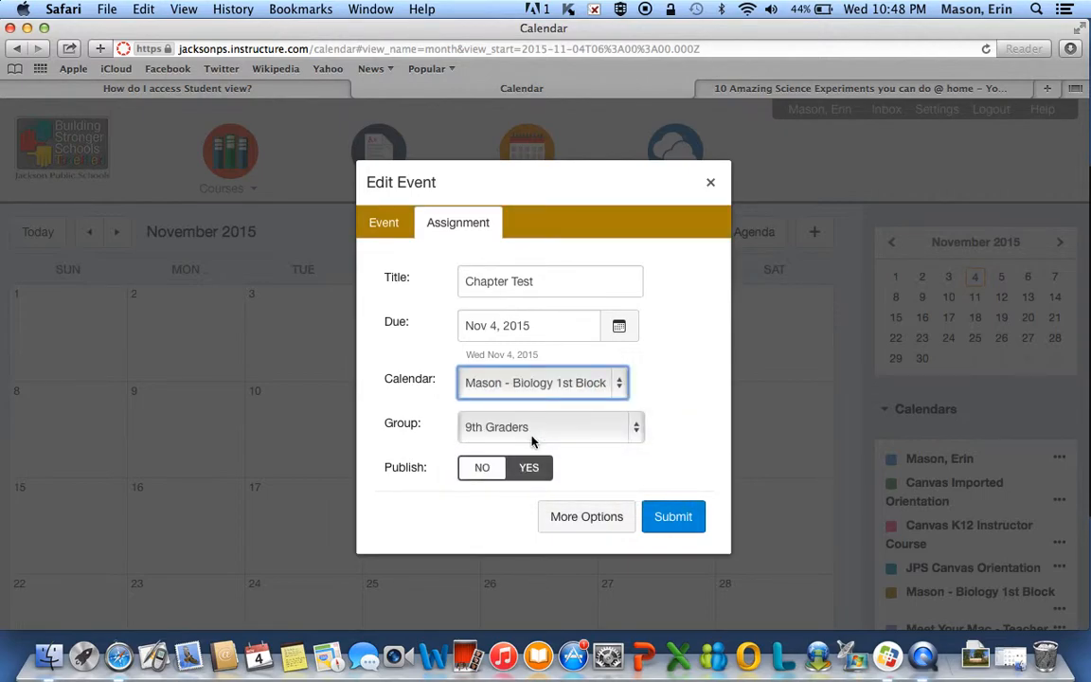
{"action": "left_click", "coordinate": [486, 468]}
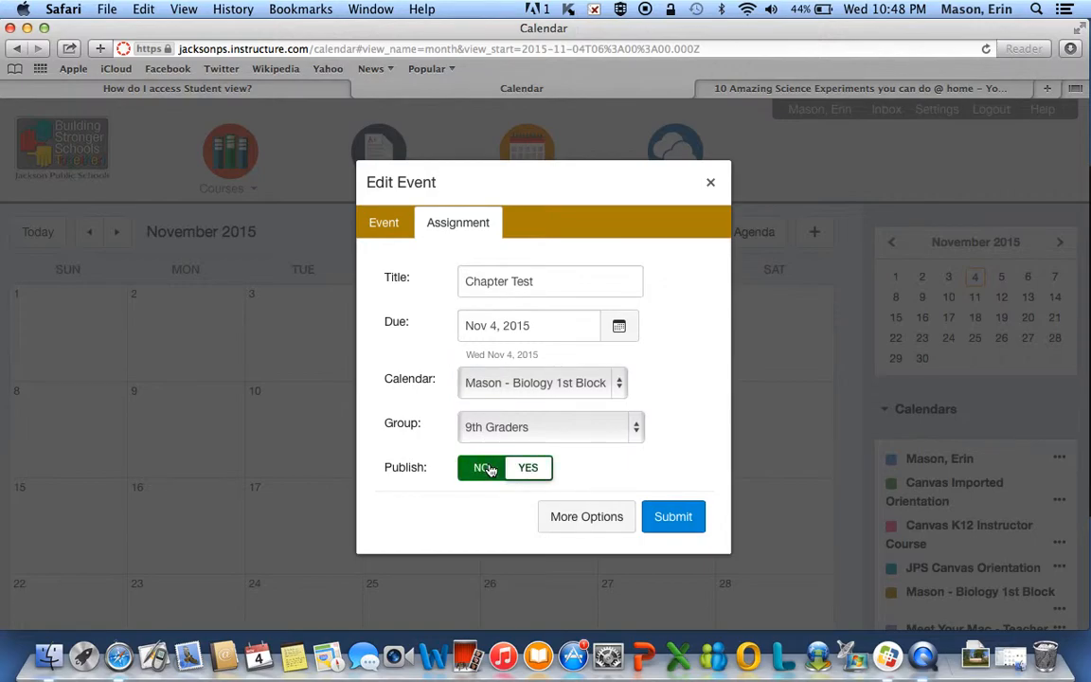
{"action": "left_click", "coordinate": [529, 470]}
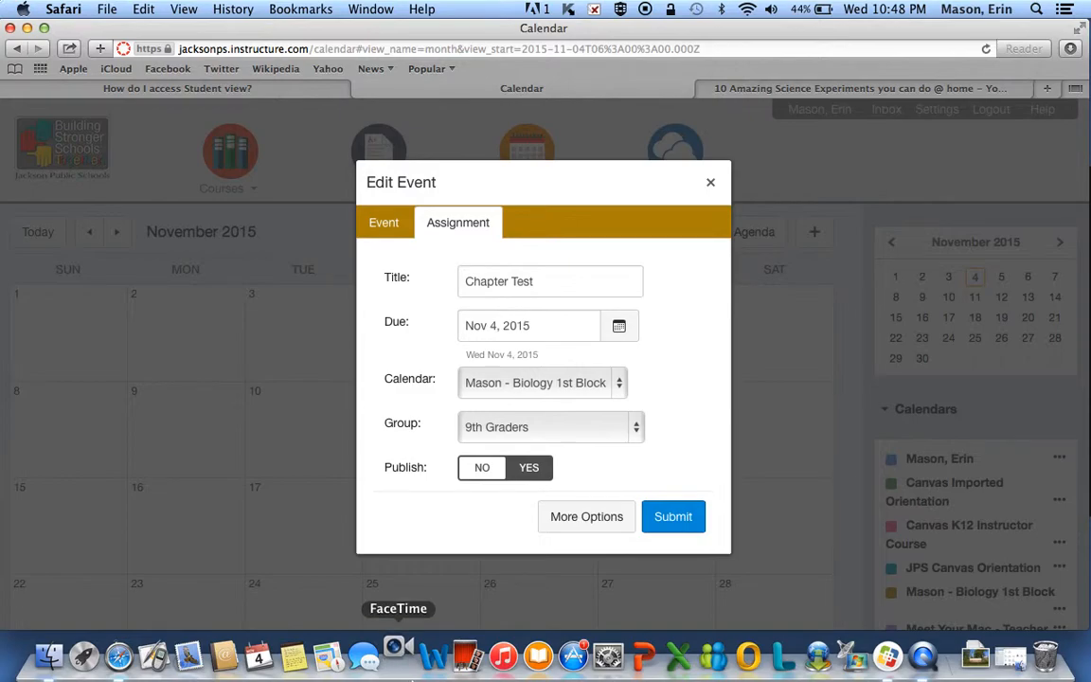
Review the full set of options for the Chapter Test assignment, and cancel it without saving
{"action": "left_click", "coordinate": [595, 516]}
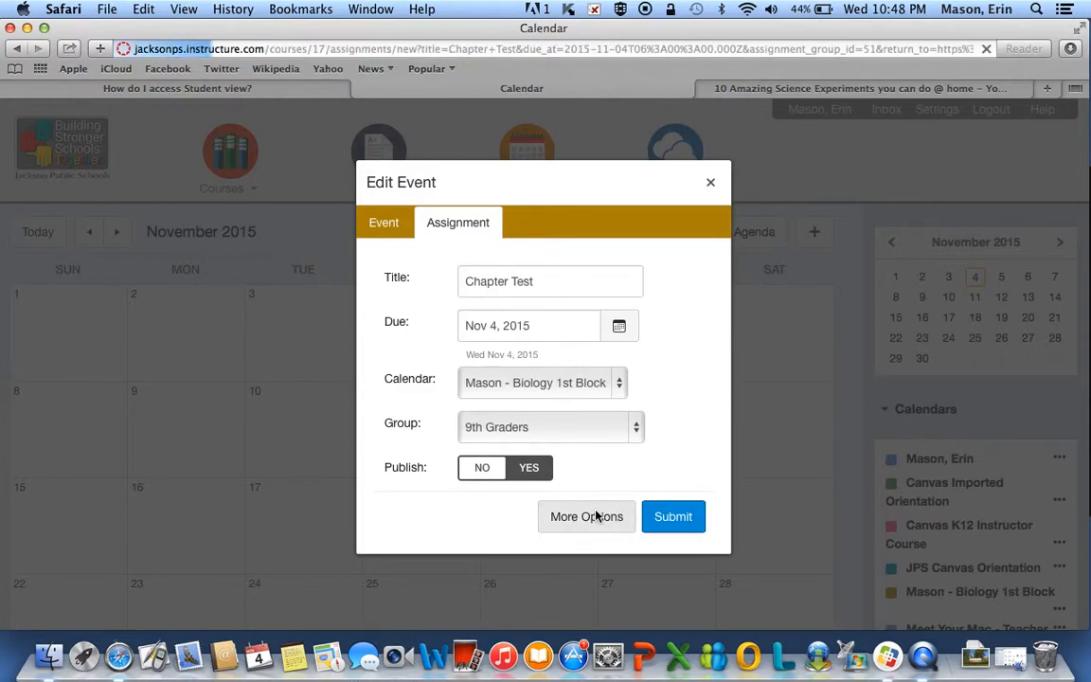
{"action": "left_click", "coordinate": [617, 271]}
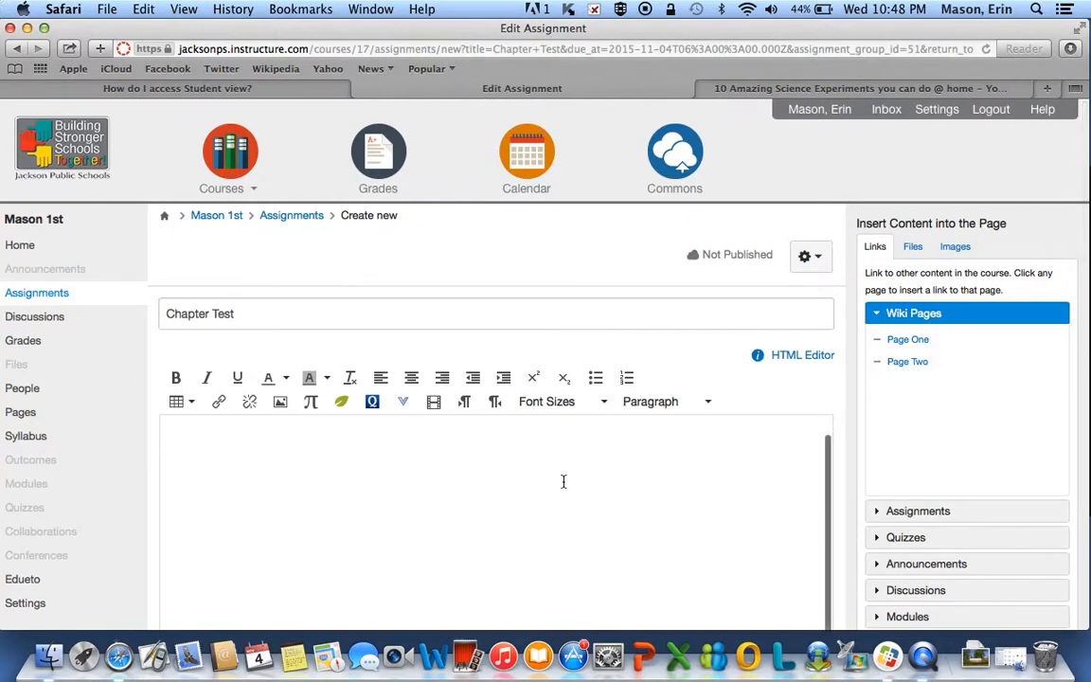
{"action": "scroll", "coordinate": [578, 492], "scroll_direction": "down", "scroll_amount": 10}
{"action": "scroll", "coordinate": [588, 504], "scroll_direction": "down", "scroll_amount": 4}
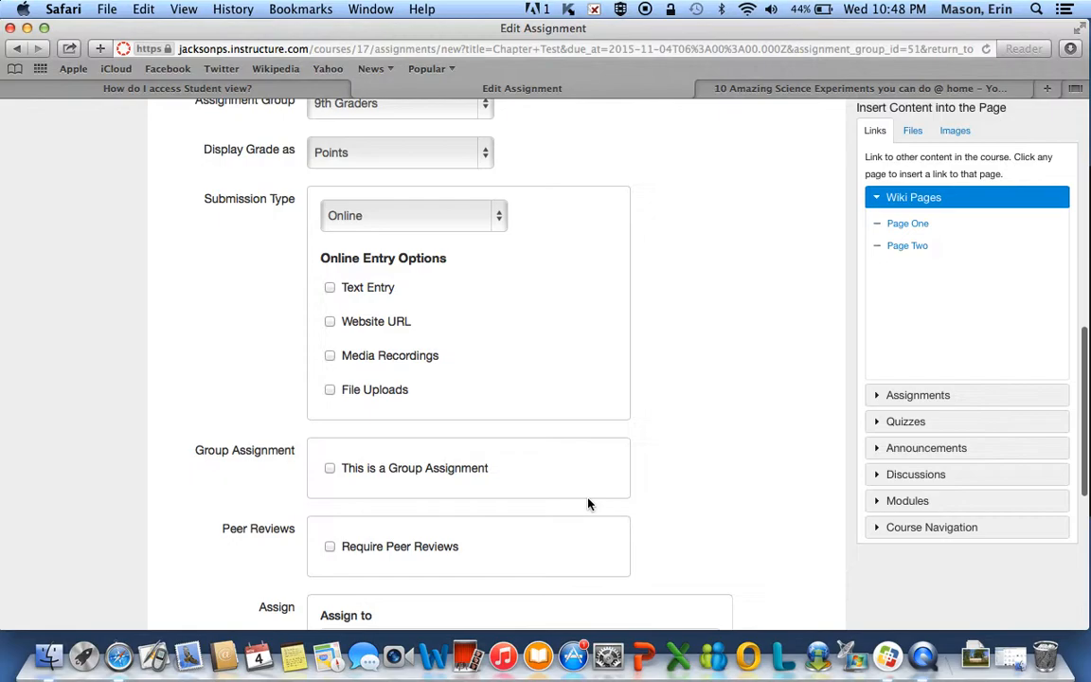
{"action": "scroll", "coordinate": [588, 504], "scroll_direction": "up", "scroll_amount": 9}
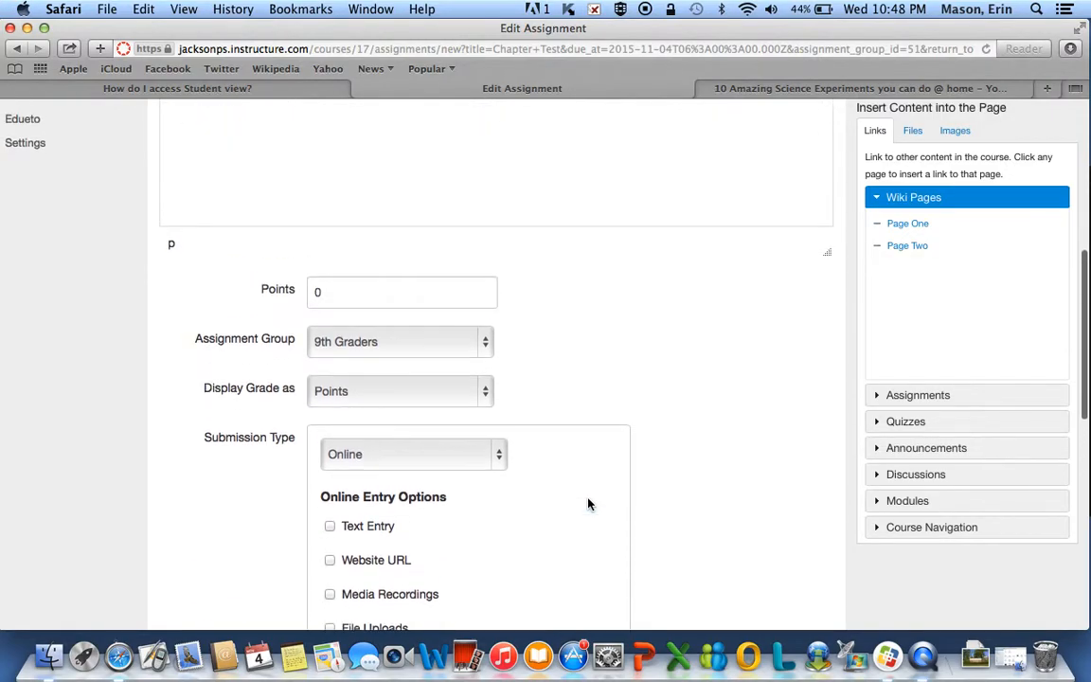
{"action": "scroll", "coordinate": [588, 504], "scroll_direction": "up", "scroll_amount": 5}
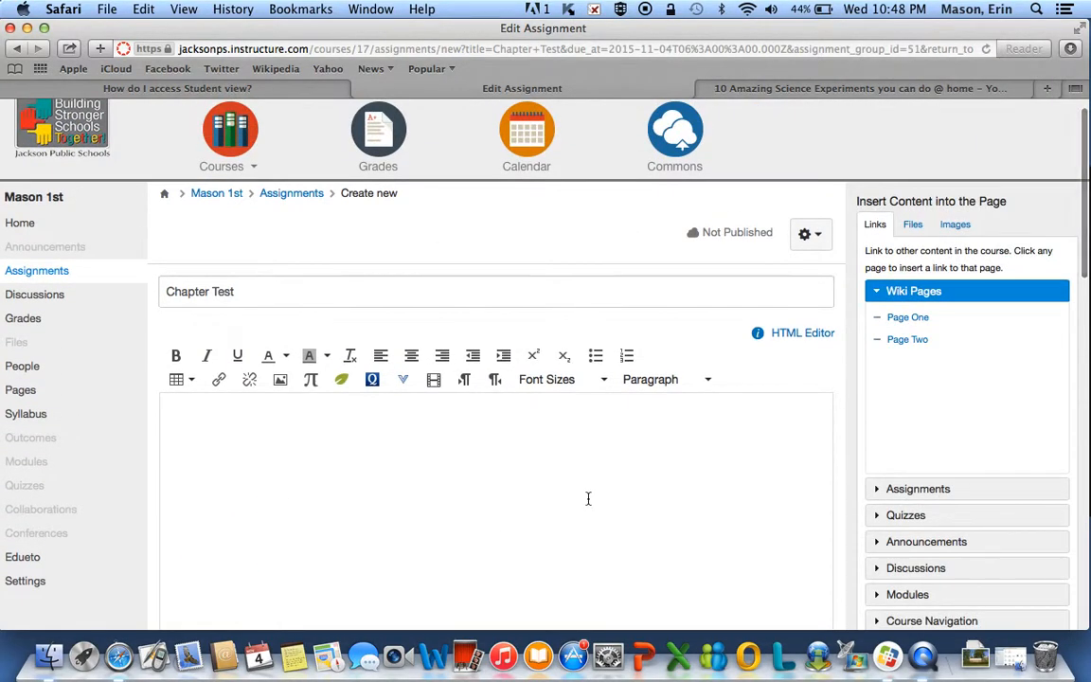
{"action": "scroll", "coordinate": [588, 498], "scroll_direction": "down", "scroll_amount": 18}
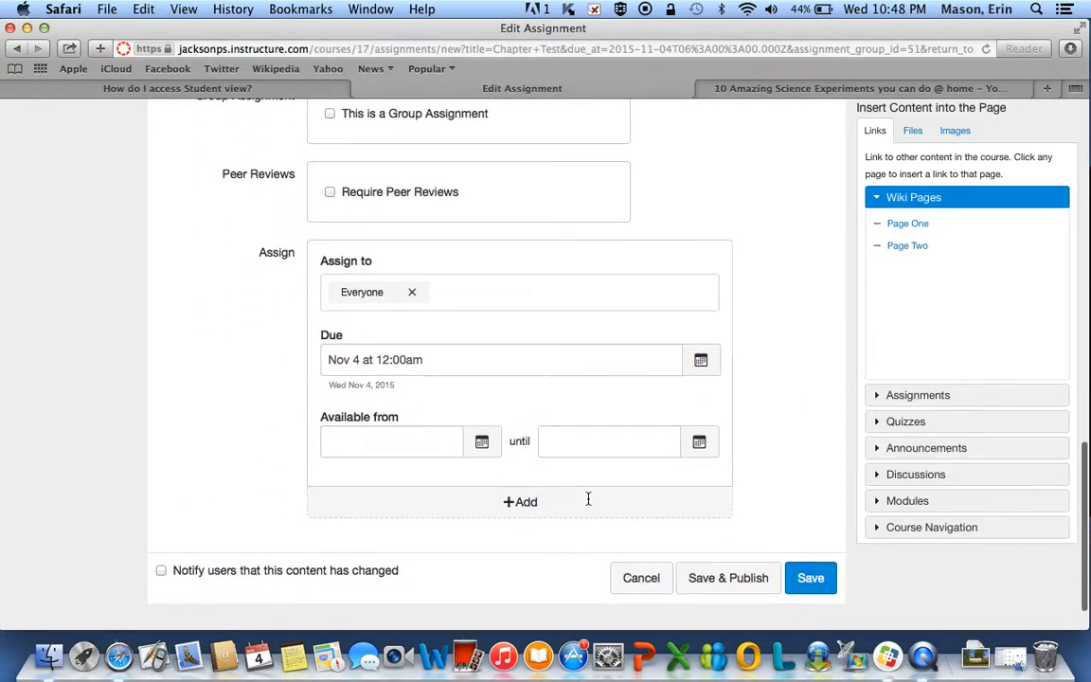
{"action": "left_click", "coordinate": [637, 577]}
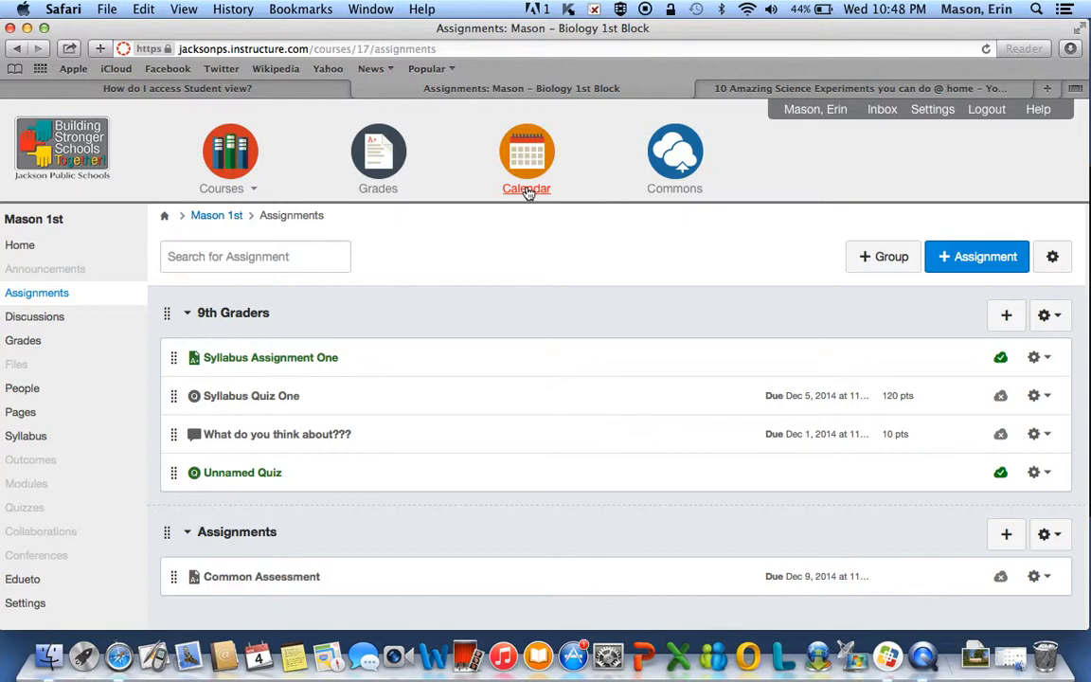
Return to the calendar and look over the November 2015 month view and the list of course calendars
{"action": "left_click", "coordinate": [527, 191]}
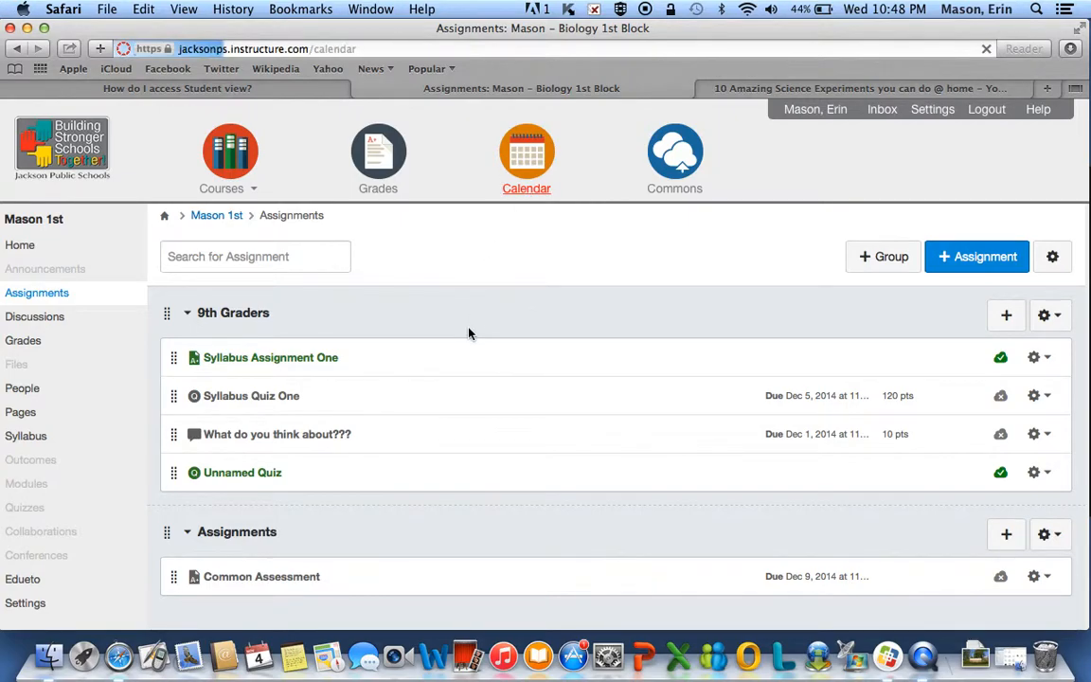
{"action": "scroll", "coordinate": [429, 451], "scroll_direction": "down", "scroll_amount": 4}
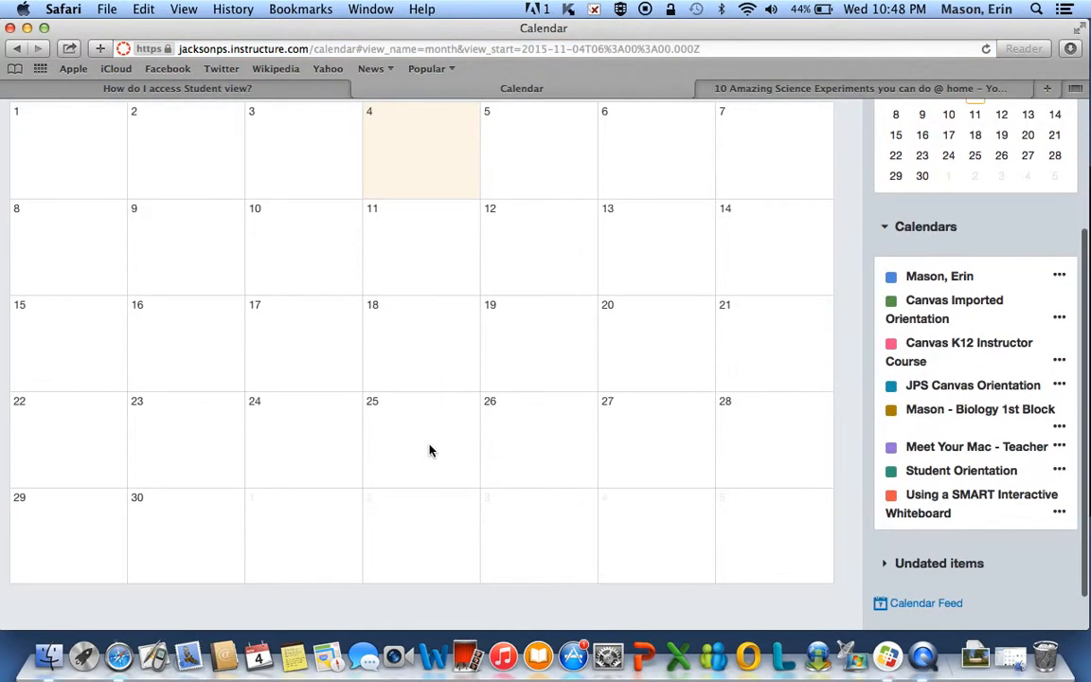
{"action": "scroll", "coordinate": [599, 319], "scroll_direction": "up", "scroll_amount": 4}
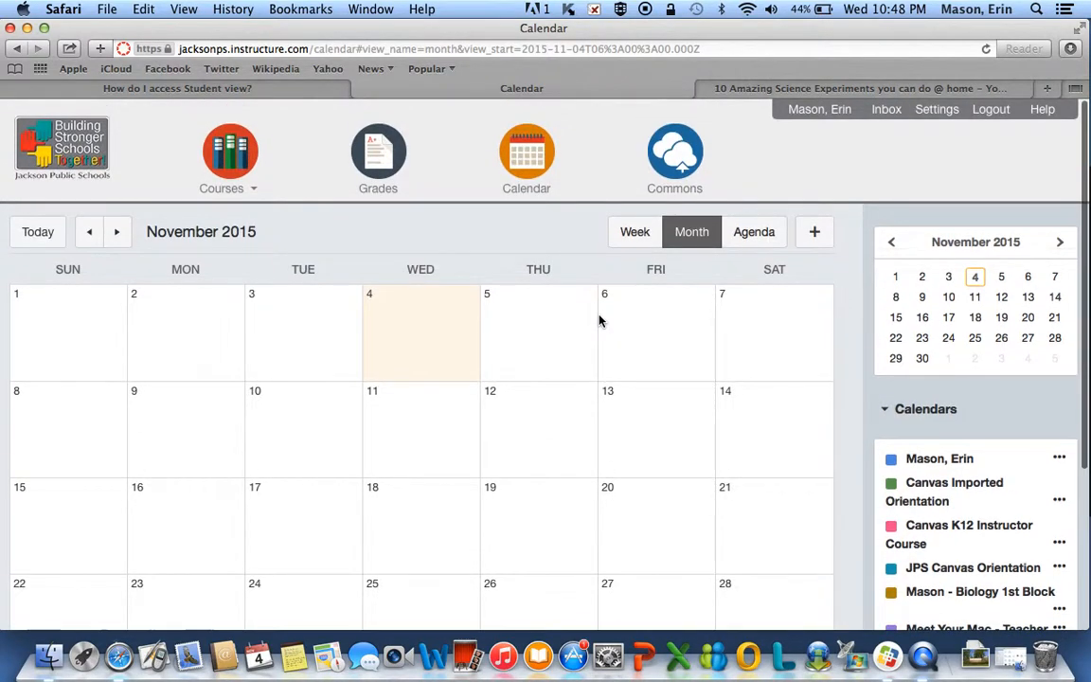
Open Commons, filter the shared resources to quizzes, and browse the results
{"action": "left_click", "coordinate": [674, 186]}
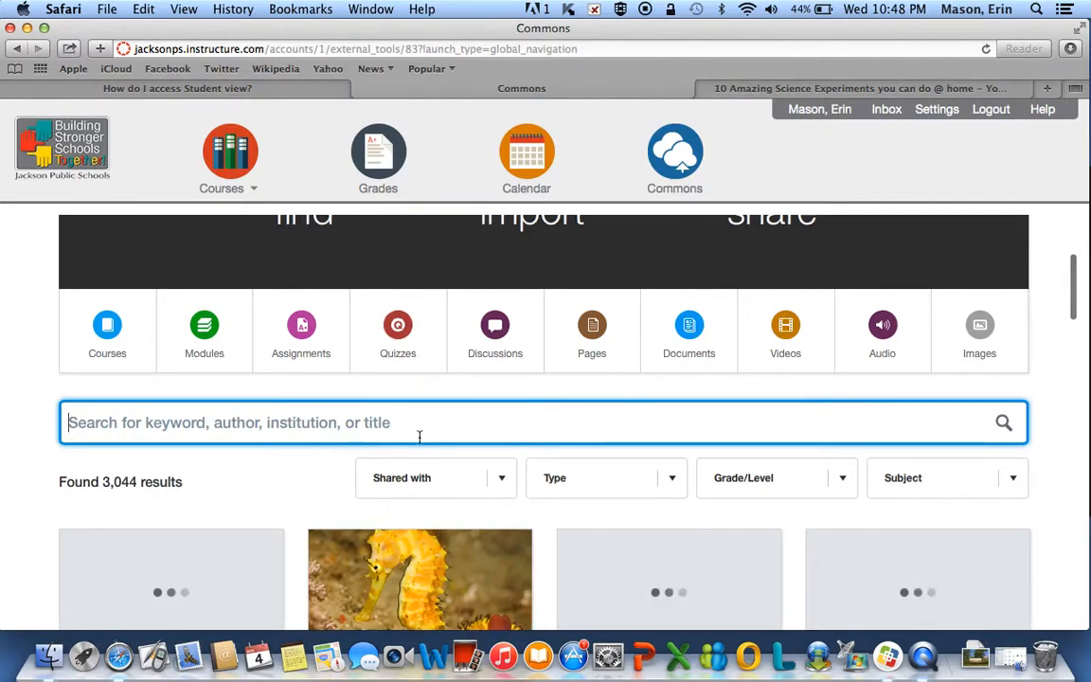
{"action": "left_click", "coordinate": [395, 322]}
{"action": "scroll", "coordinate": [417, 379], "scroll_direction": "down", "scroll_amount": 2}
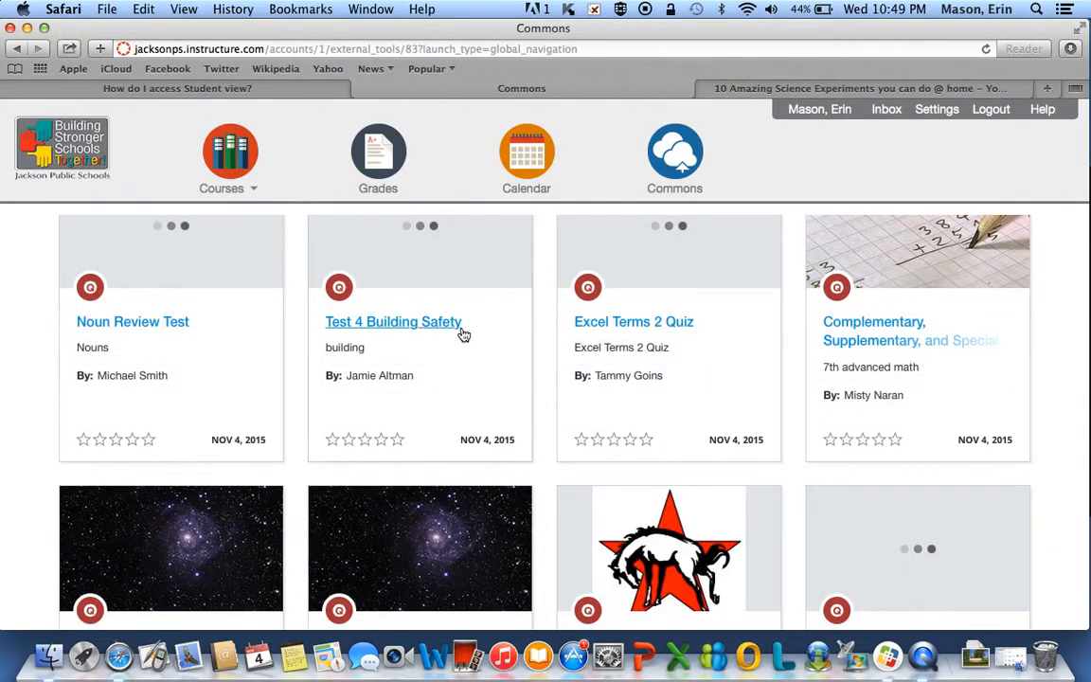
{"action": "scroll", "coordinate": [469, 388], "scroll_direction": "up", "scroll_amount": 4}
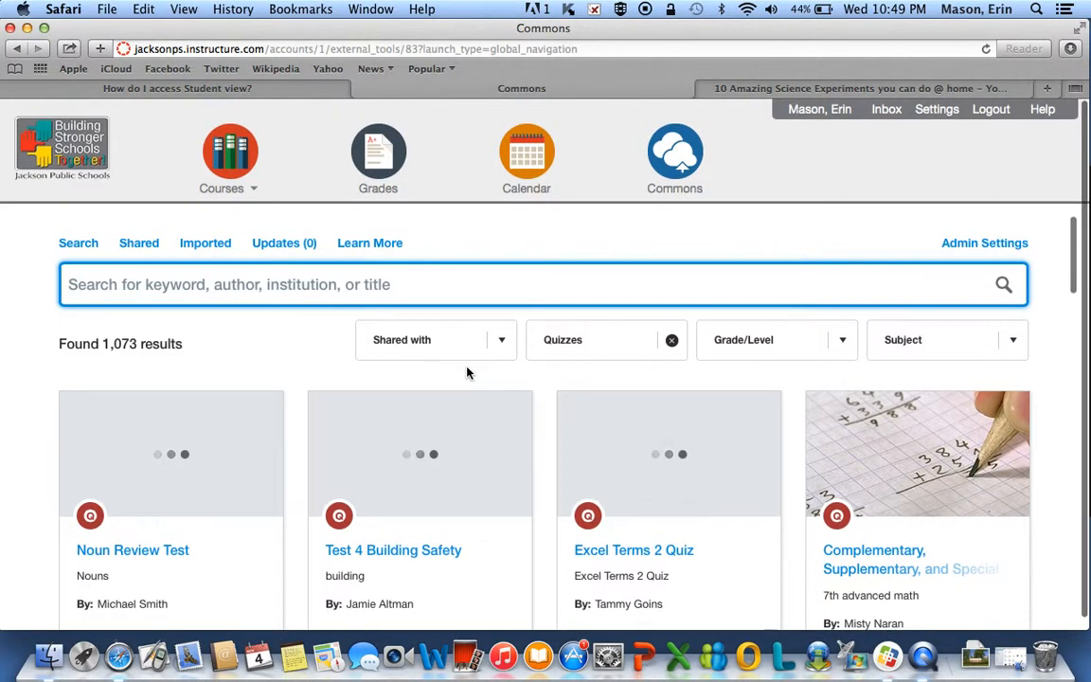
{"action": "scroll", "coordinate": [466, 372], "scroll_direction": "down", "scroll_amount": 1}
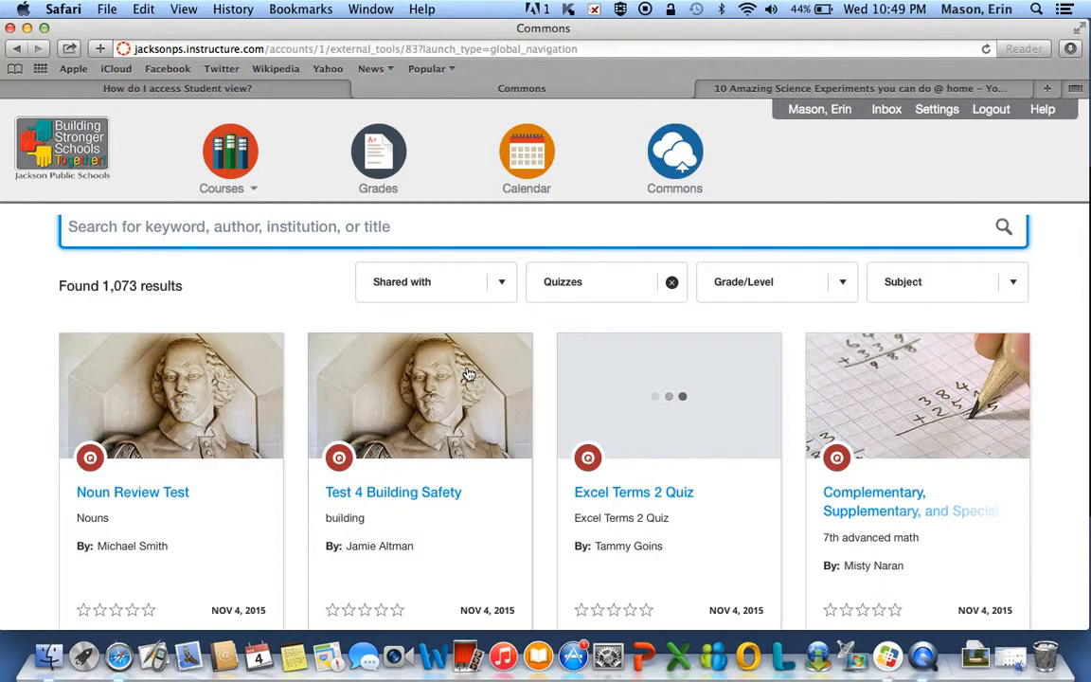
{"action": "scroll", "coordinate": [467, 374], "scroll_direction": "down", "scroll_amount": 1}
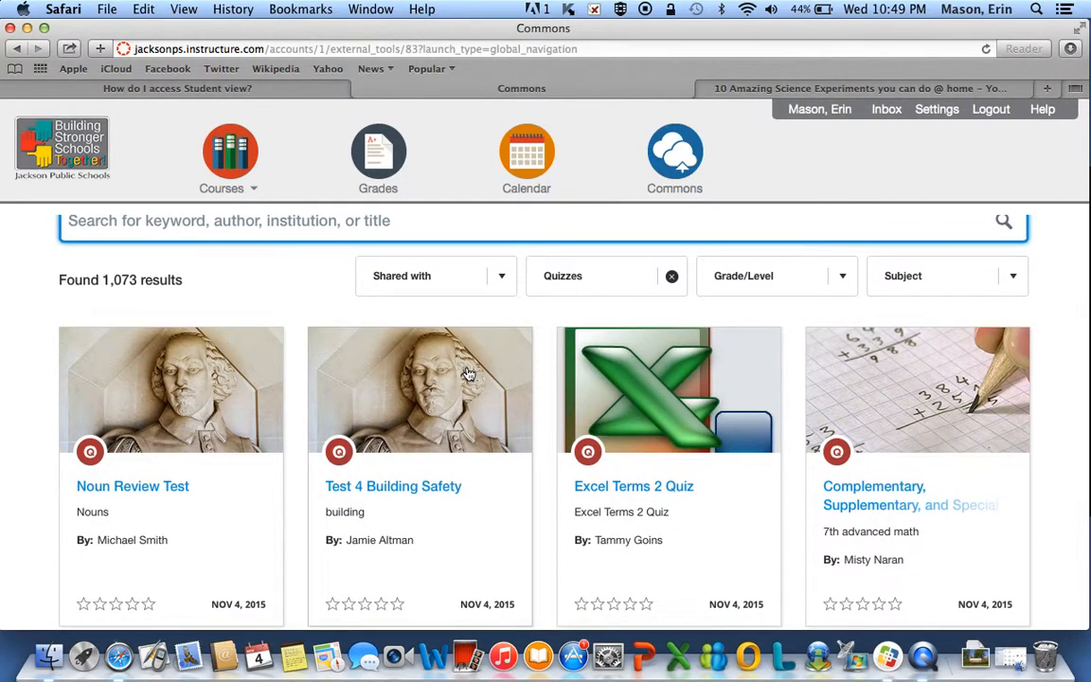
{"action": "scroll", "coordinate": [466, 374], "scroll_direction": "down", "scroll_amount": 10}
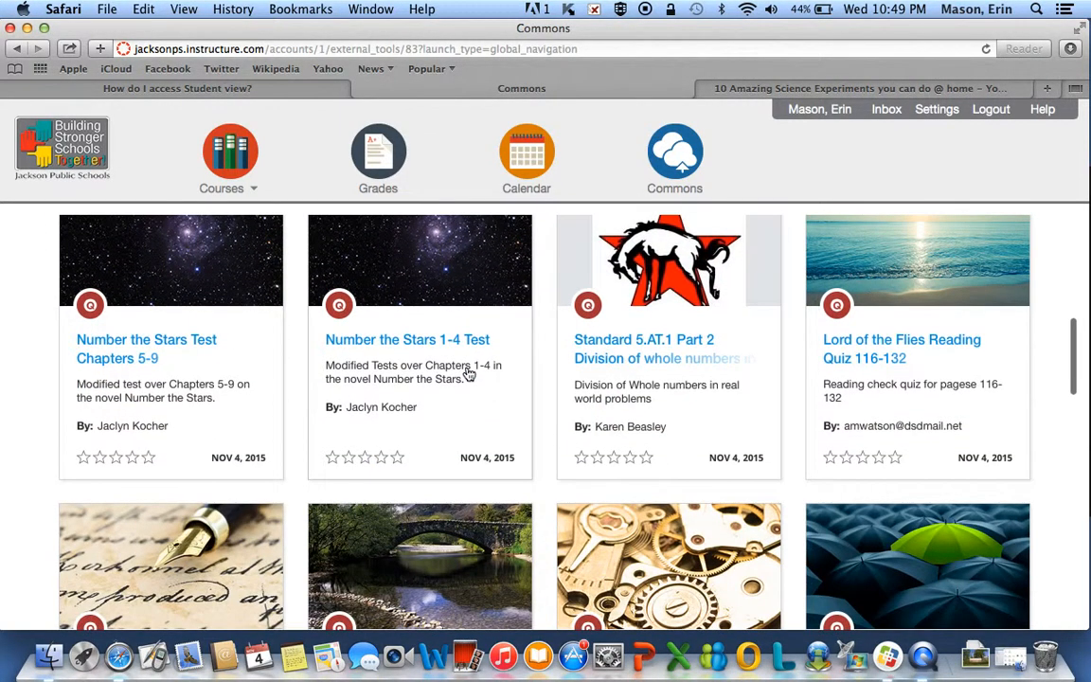
{"action": "scroll", "coordinate": [467, 374], "scroll_direction": "down", "scroll_amount": 3}
{"action": "scroll", "coordinate": [397, 312], "scroll_direction": "up", "scroll_amount": 1}
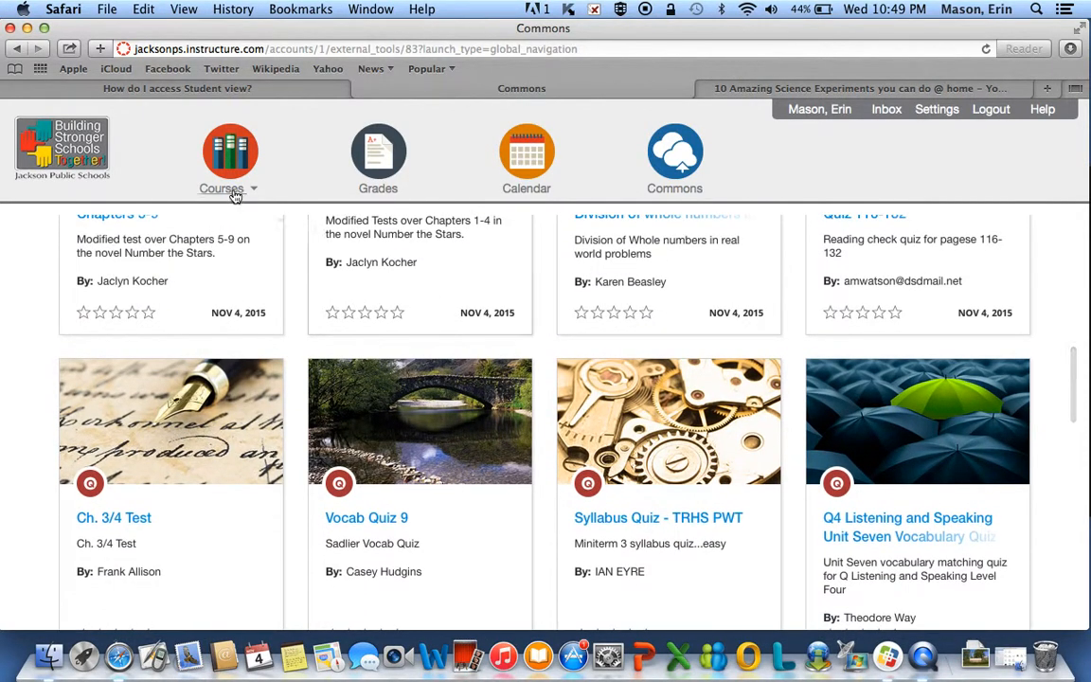
Open the Biology 1st Block course from the list of courses
{"action": "left_click", "coordinate": [236, 195]}
{"action": "scroll", "coordinate": [233, 193], "scroll_direction": "down", "scroll_amount": 1}
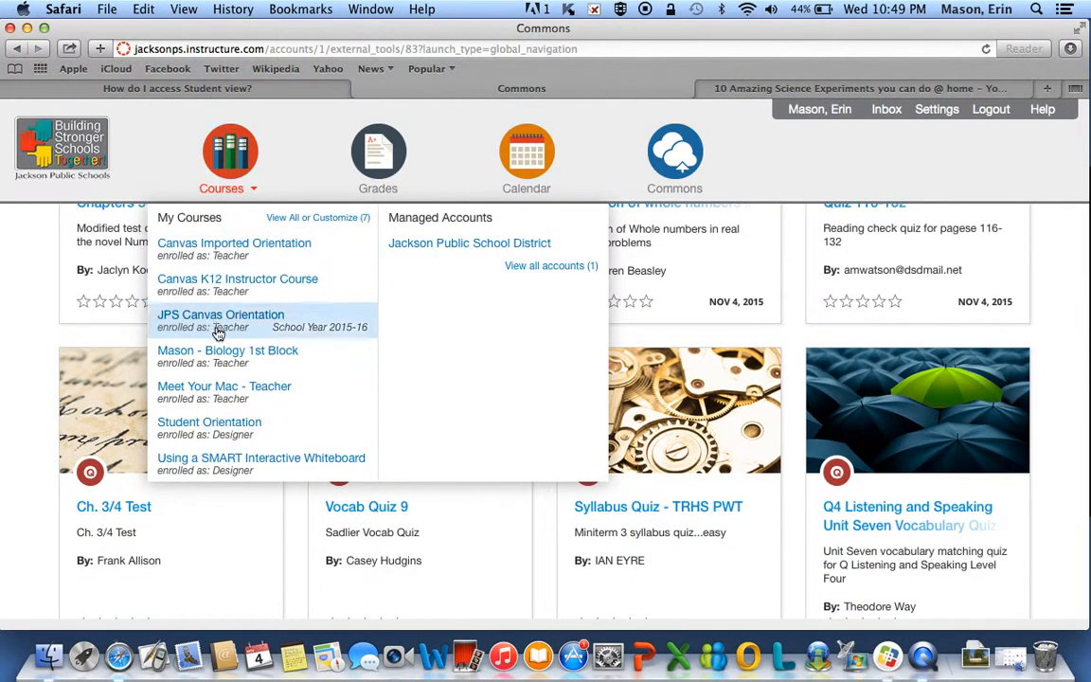
{"action": "left_click", "coordinate": [215, 356]}
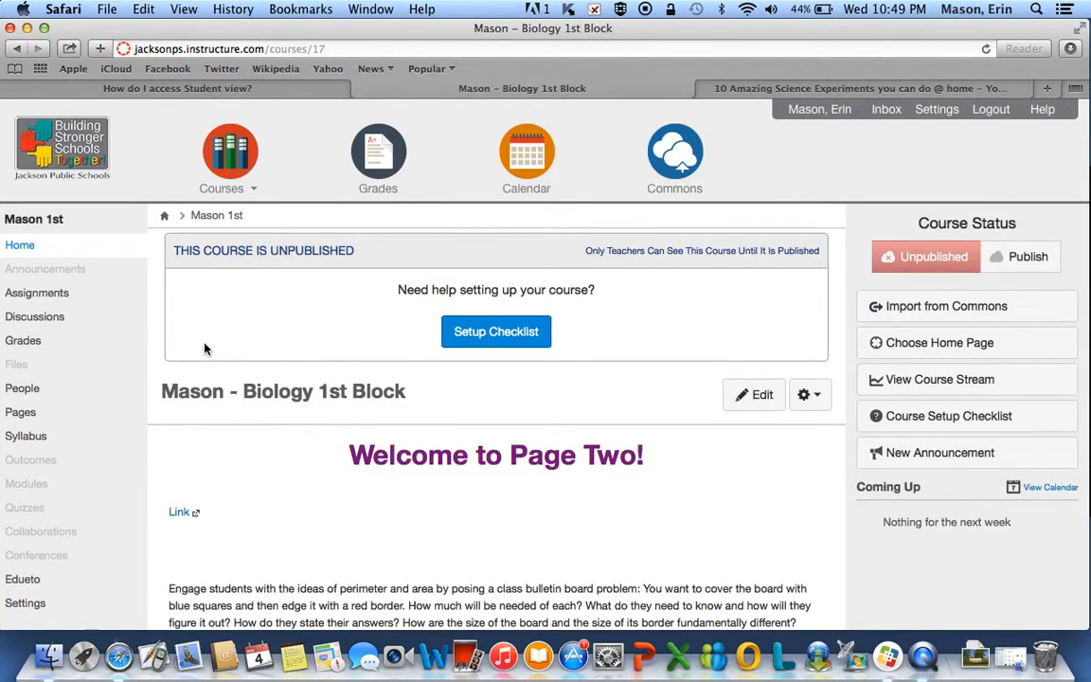
View the course's setup checklist, close it, and look through the course home page
{"action": "left_click", "coordinate": [486, 329]}
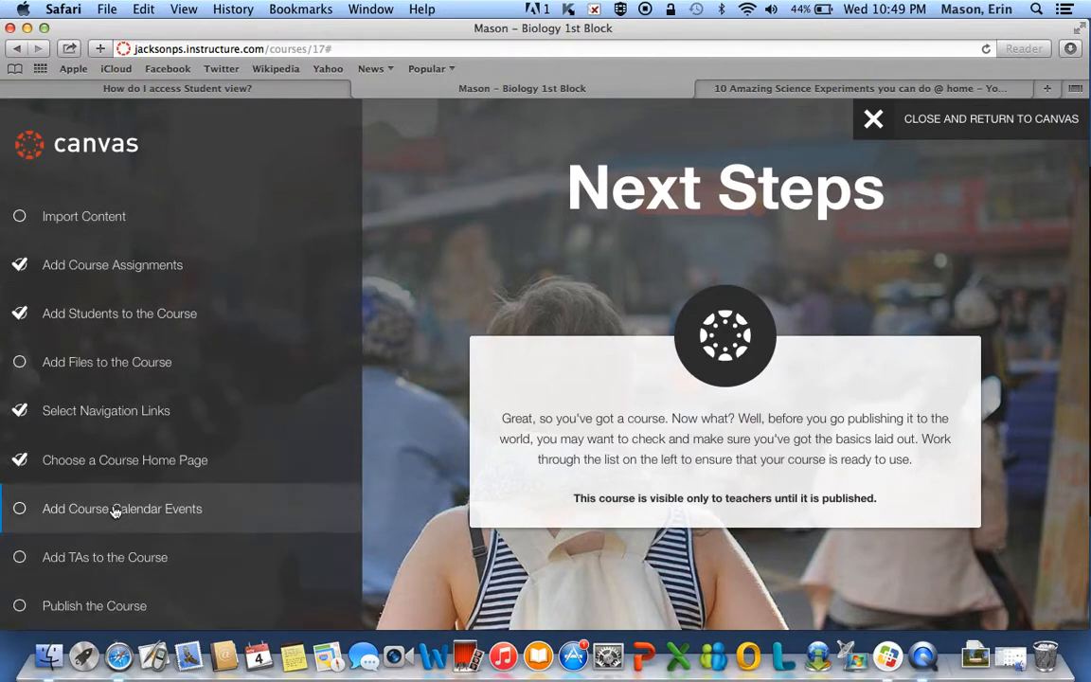
{"action": "left_click", "coordinate": [871, 123]}
{"action": "scroll", "coordinate": [624, 528], "scroll_direction": "down", "scroll_amount": 10}
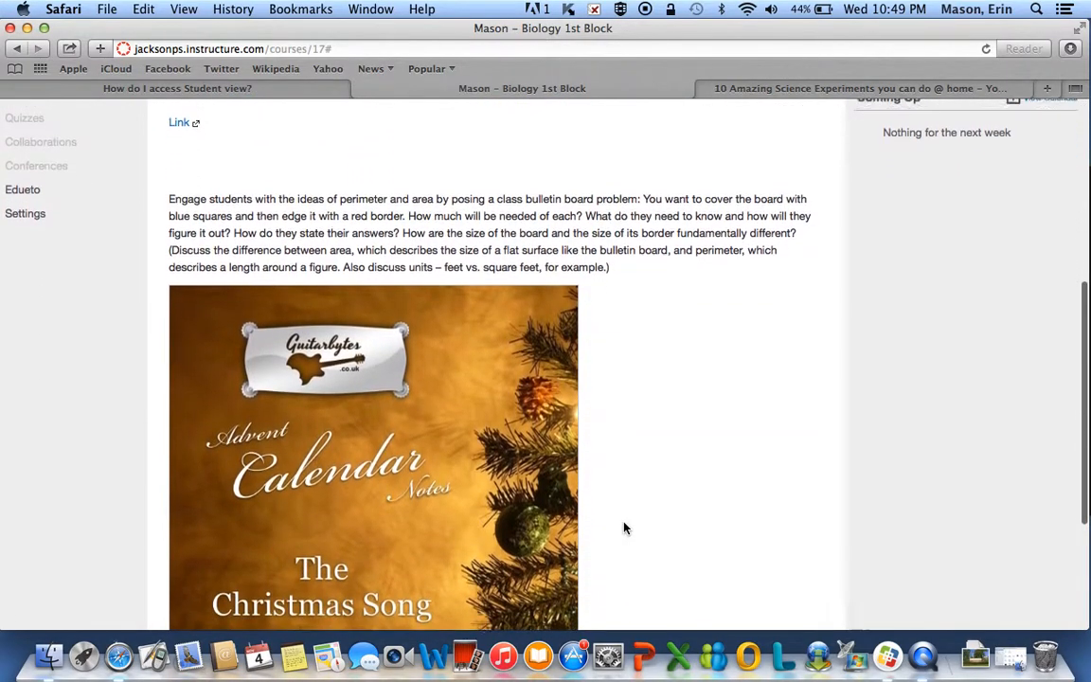
Look over the course home page, open it for editing, and look through its content in the editor
{"action": "scroll", "coordinate": [624, 527], "scroll_direction": "up", "scroll_amount": 3}
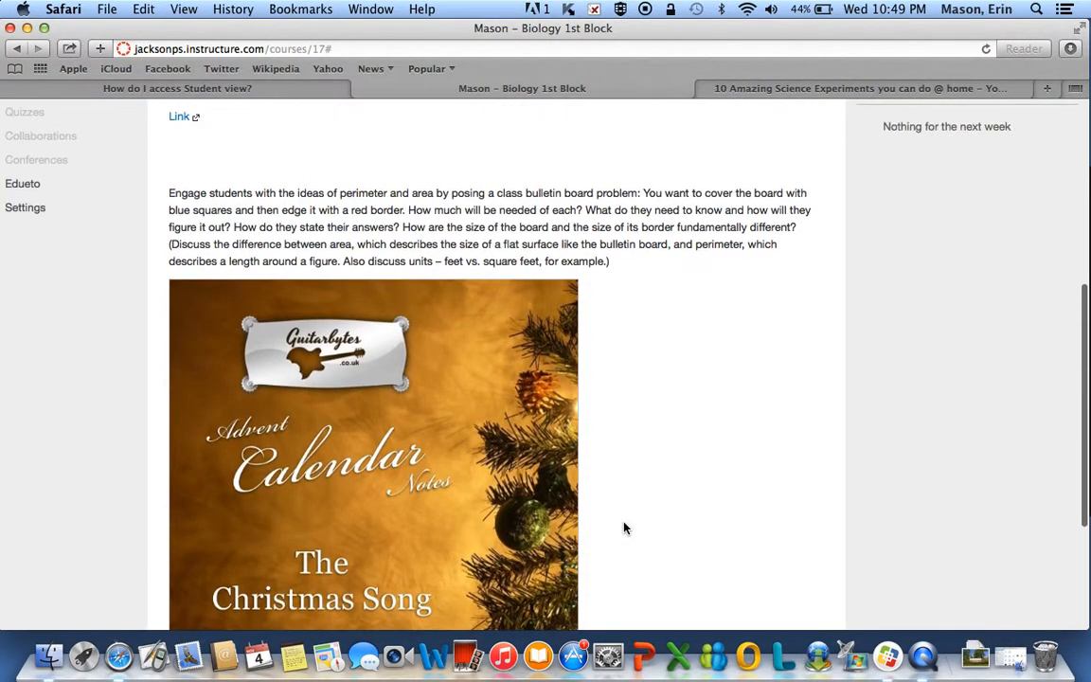
{"action": "scroll", "coordinate": [624, 527], "scroll_direction": "down", "scroll_amount": 2}
{"action": "scroll", "coordinate": [624, 527], "scroll_direction": "up", "scroll_amount": 5}
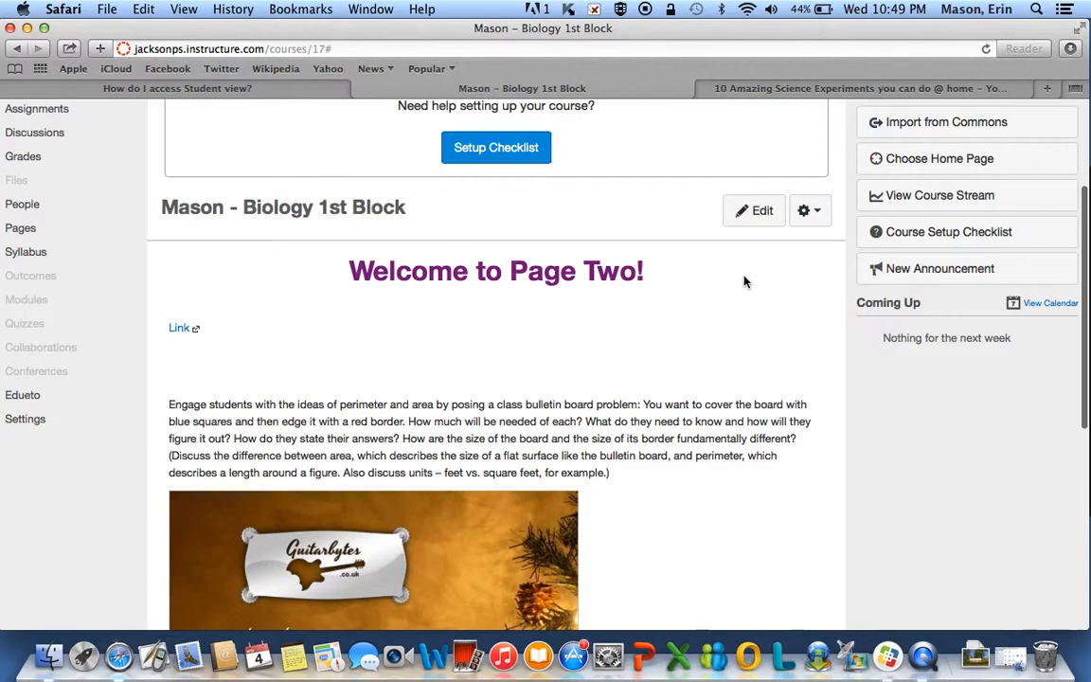
{"action": "left_click", "coordinate": [755, 220]}
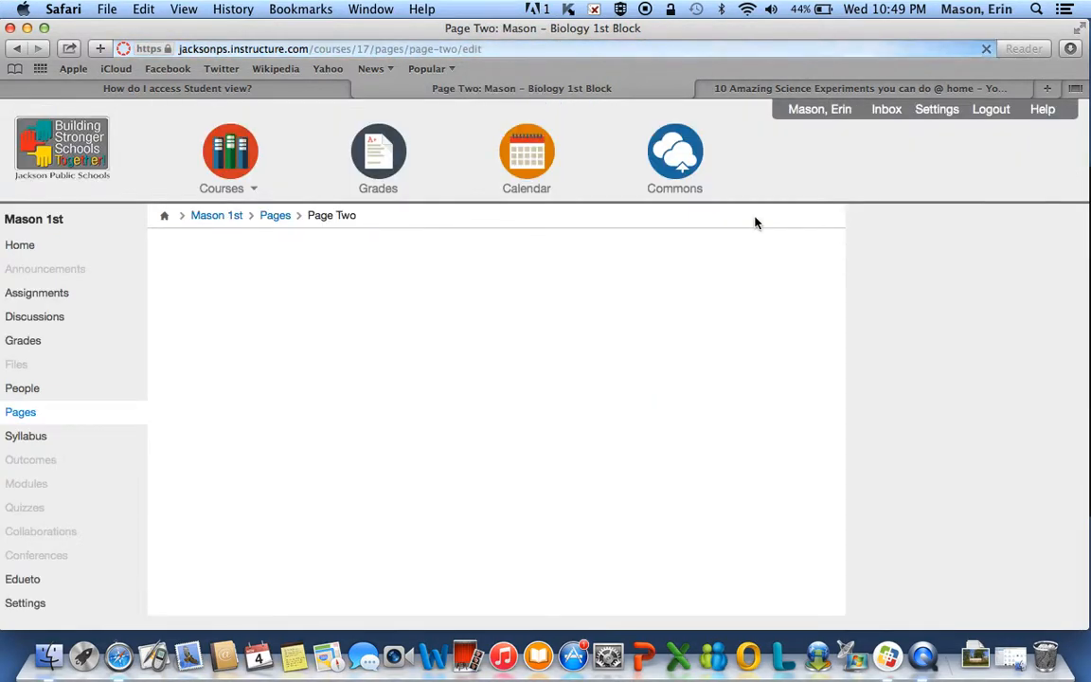
{"action": "scroll", "coordinate": [579, 546], "scroll_direction": "down", "scroll_amount": 3}
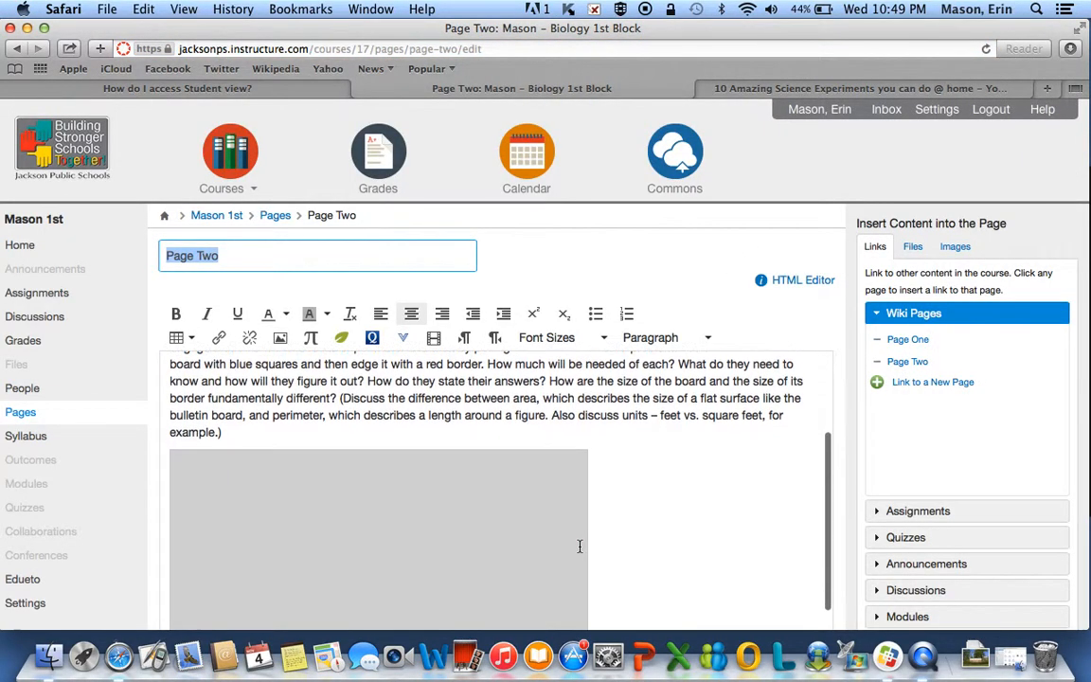
{"action": "scroll", "coordinate": [579, 546], "scroll_direction": "up", "scroll_amount": 3}
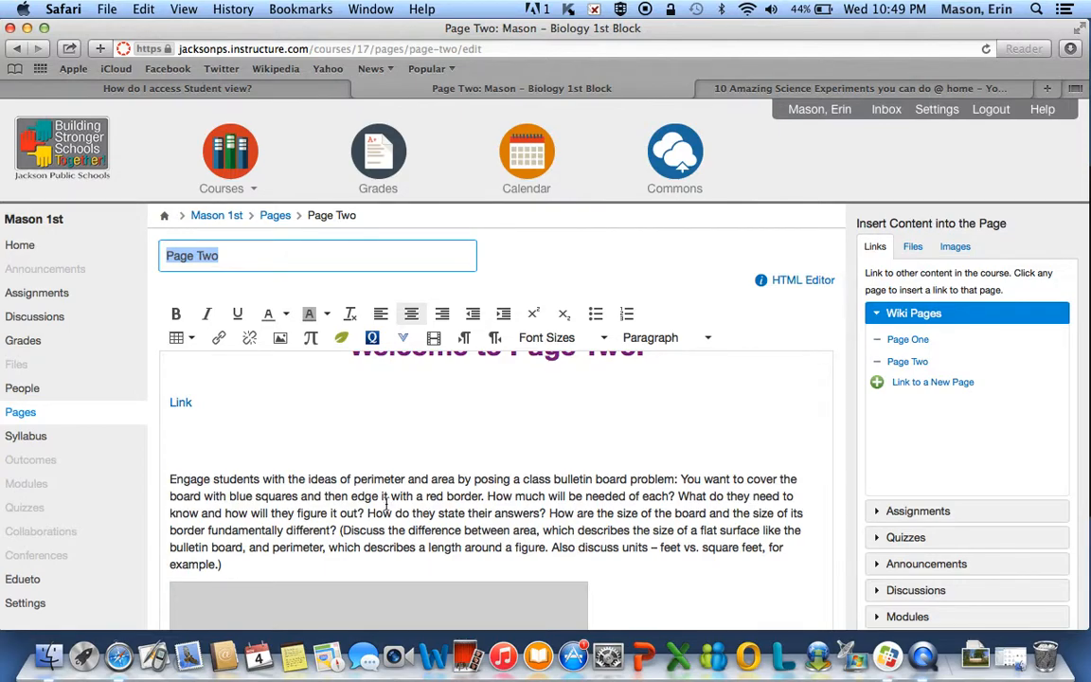
Format the paragraph text from "ideas of perimeter" to "which desc" as 18pt, orange and bold
{"action": "left_click_drag", "start_coordinate": [305, 480], "coordinate": [625, 530]}
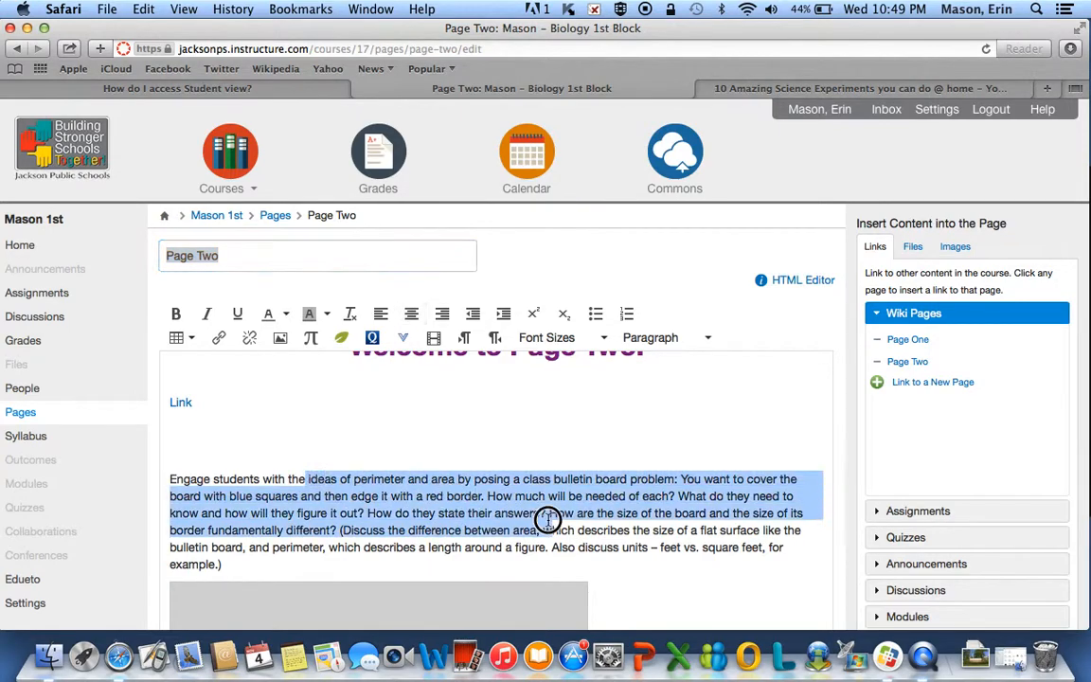
{"action": "left_click", "coordinate": [603, 338]}
{"action": "left_click", "coordinate": [539, 466]}
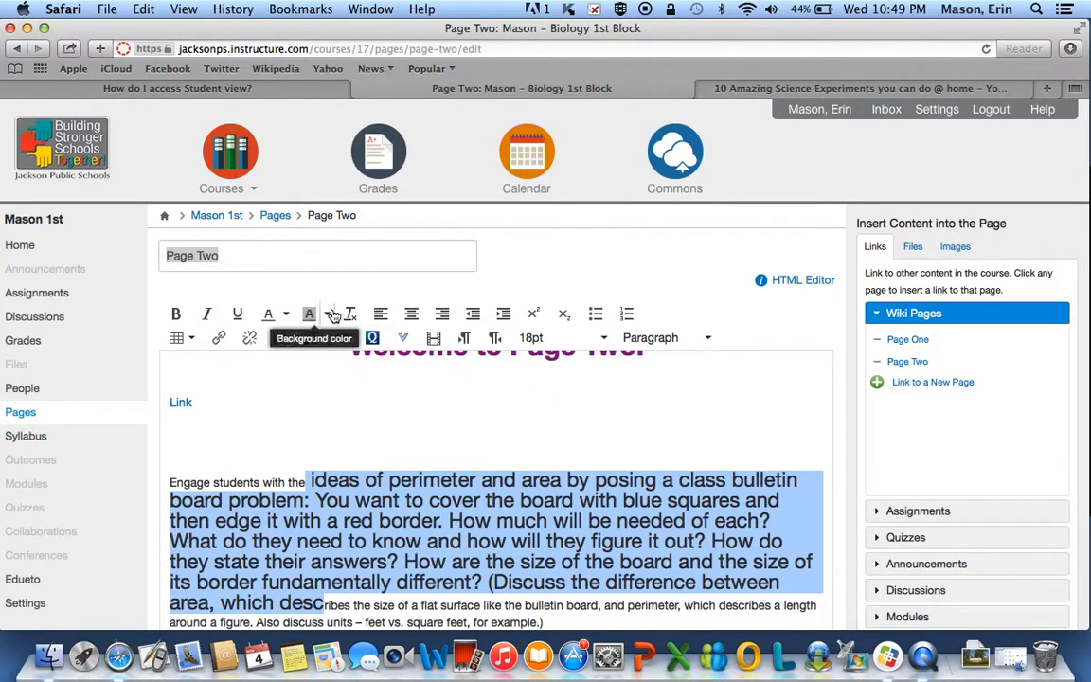
{"action": "left_click", "coordinate": [285, 313]}
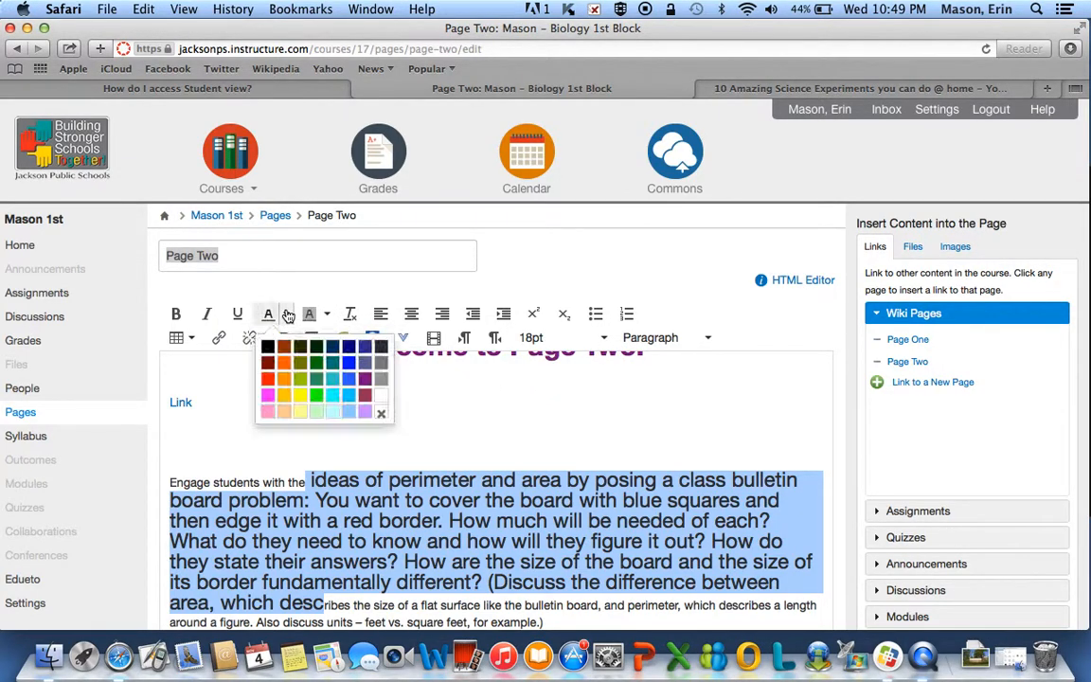
{"action": "left_click", "coordinate": [283, 379]}
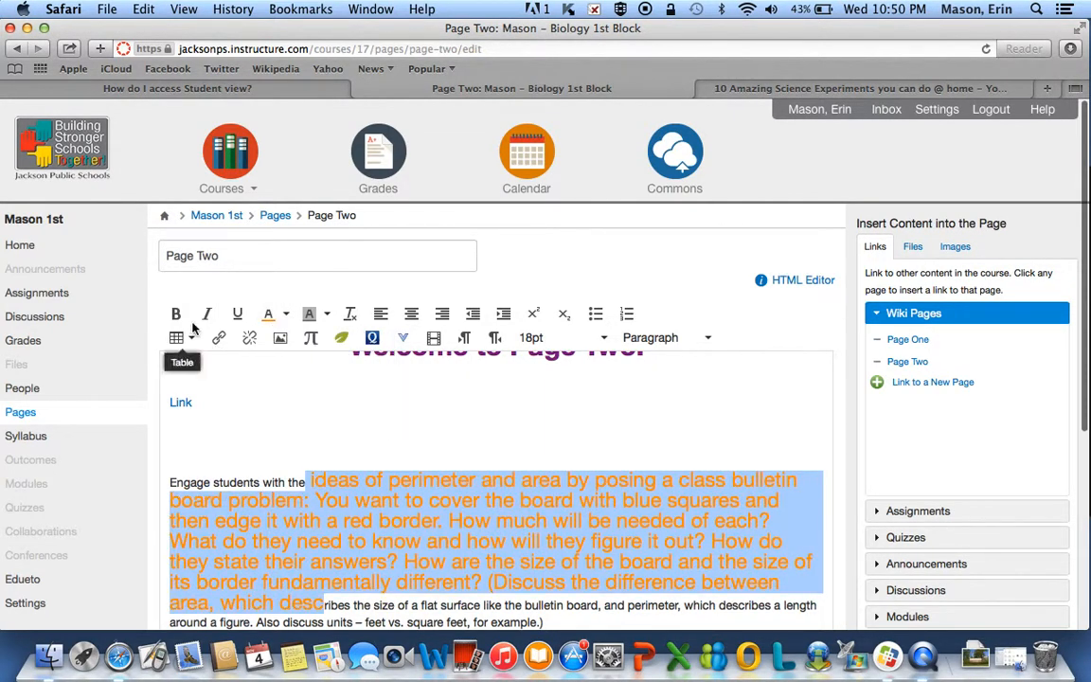
{"action": "left_click", "coordinate": [175, 313]}
Look at the text colour choices and set a blue background colour on the blank line below "Link"
{"action": "left_click", "coordinate": [282, 415]}
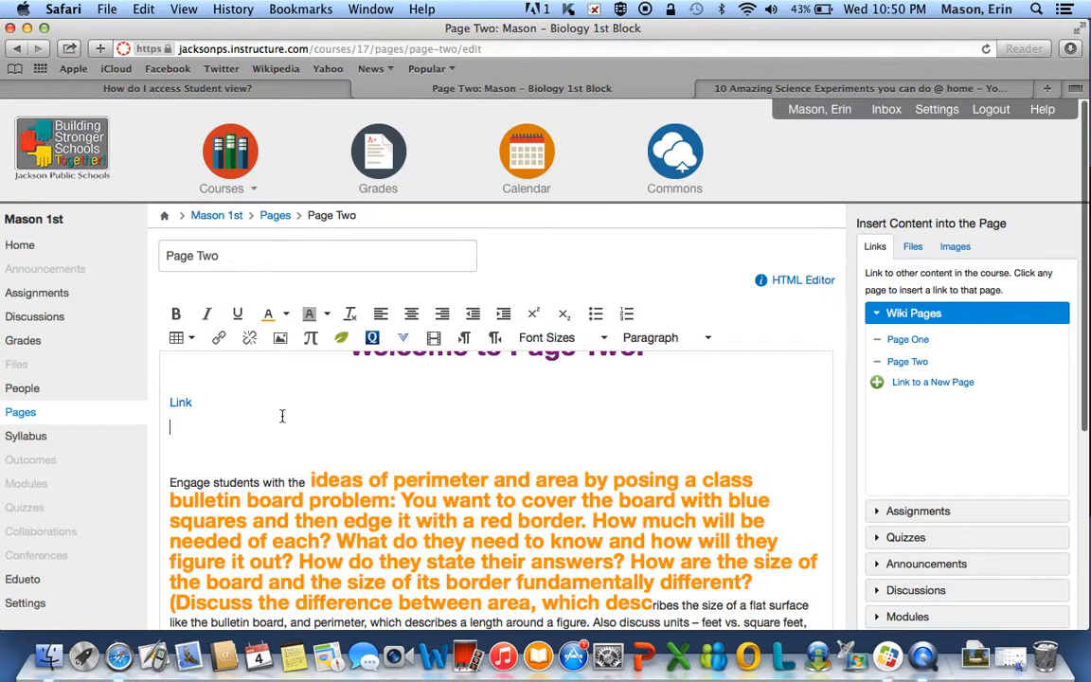
{"action": "left_click", "coordinate": [285, 313]}
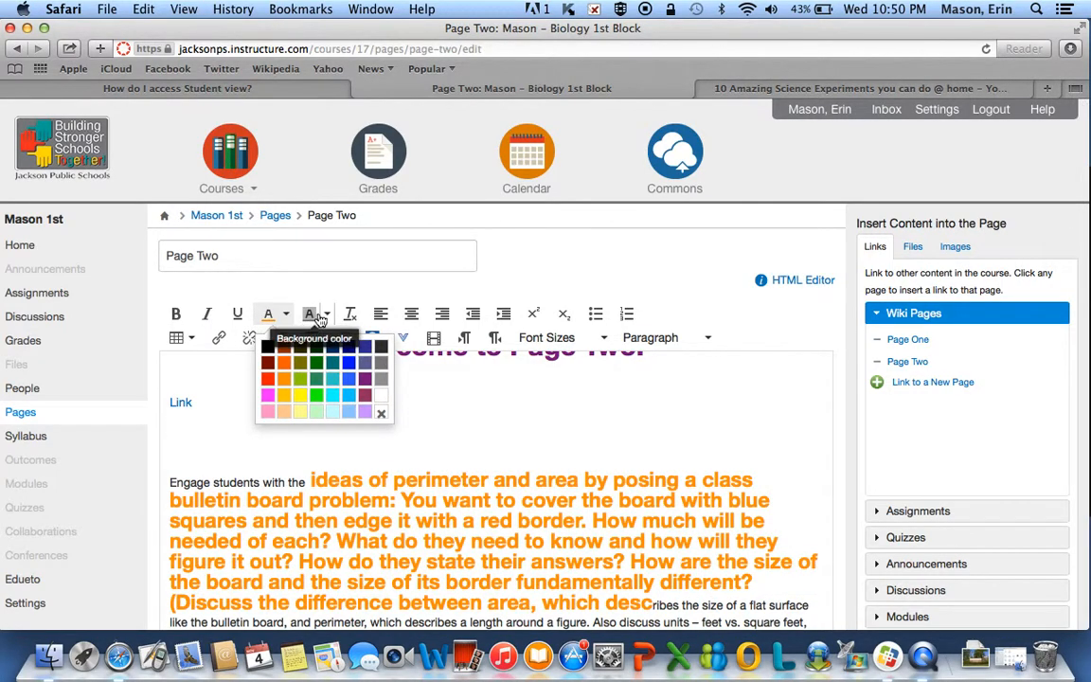
{"action": "left_click", "coordinate": [325, 315]}
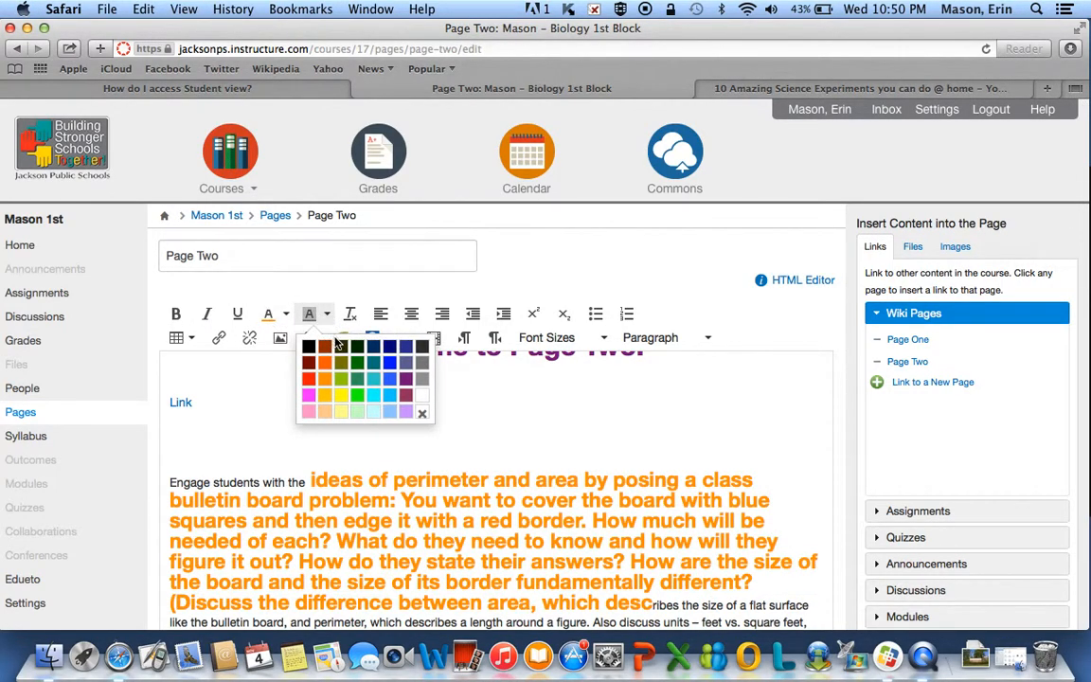
{"action": "left_click", "coordinate": [388, 366]}
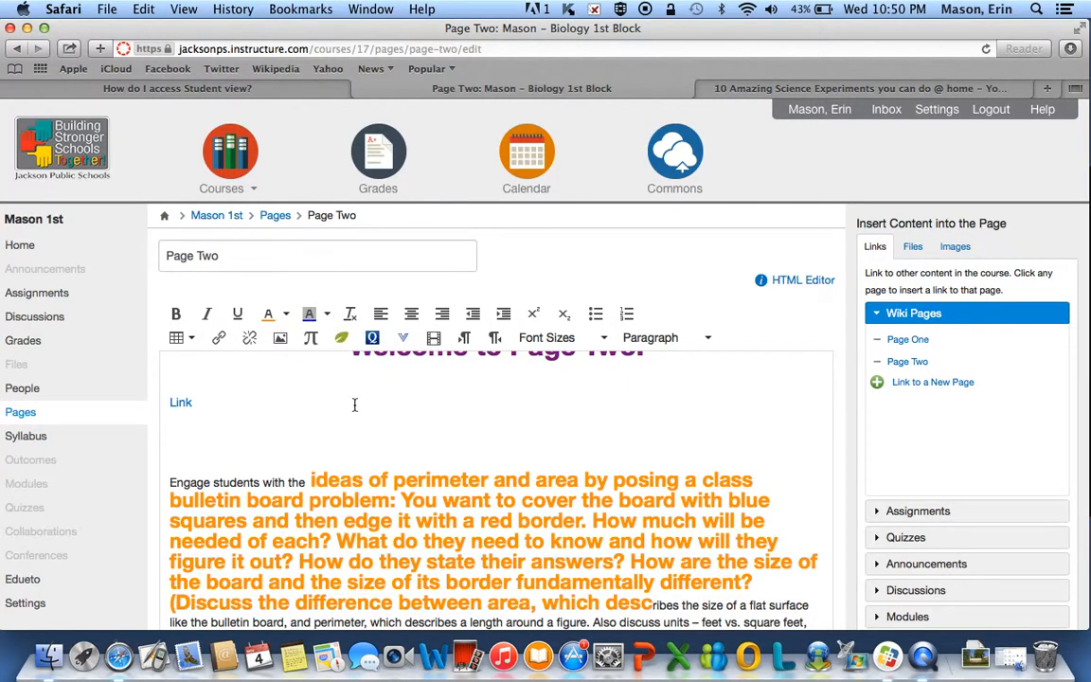
Look through the rest of the page content and view the image and file options for inserting content
{"action": "scroll", "coordinate": [356, 416], "scroll_direction": "down", "scroll_amount": 10}
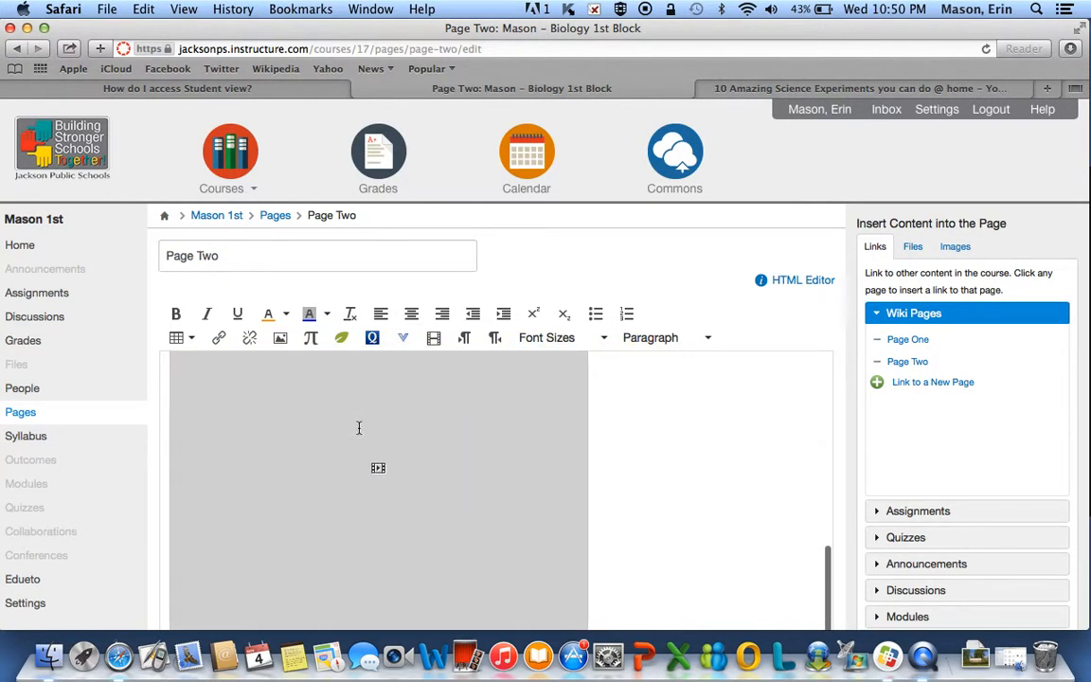
{"action": "scroll", "coordinate": [359, 428], "scroll_direction": "up", "scroll_amount": 3}
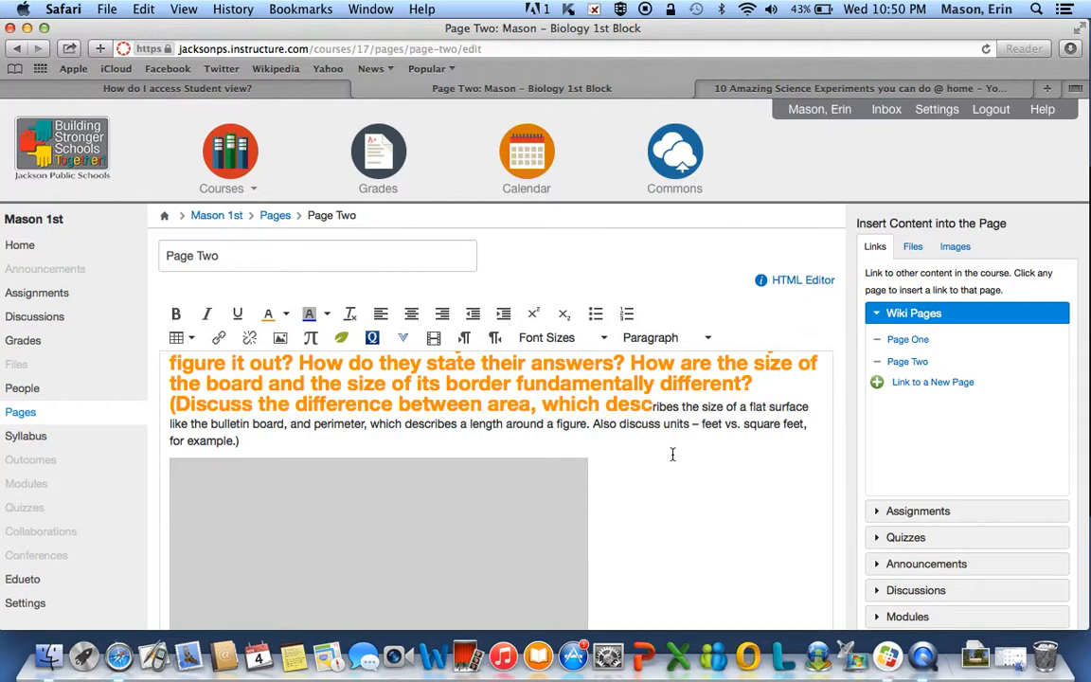
{"action": "scroll", "coordinate": [663, 445], "scroll_direction": "down", "scroll_amount": 5}
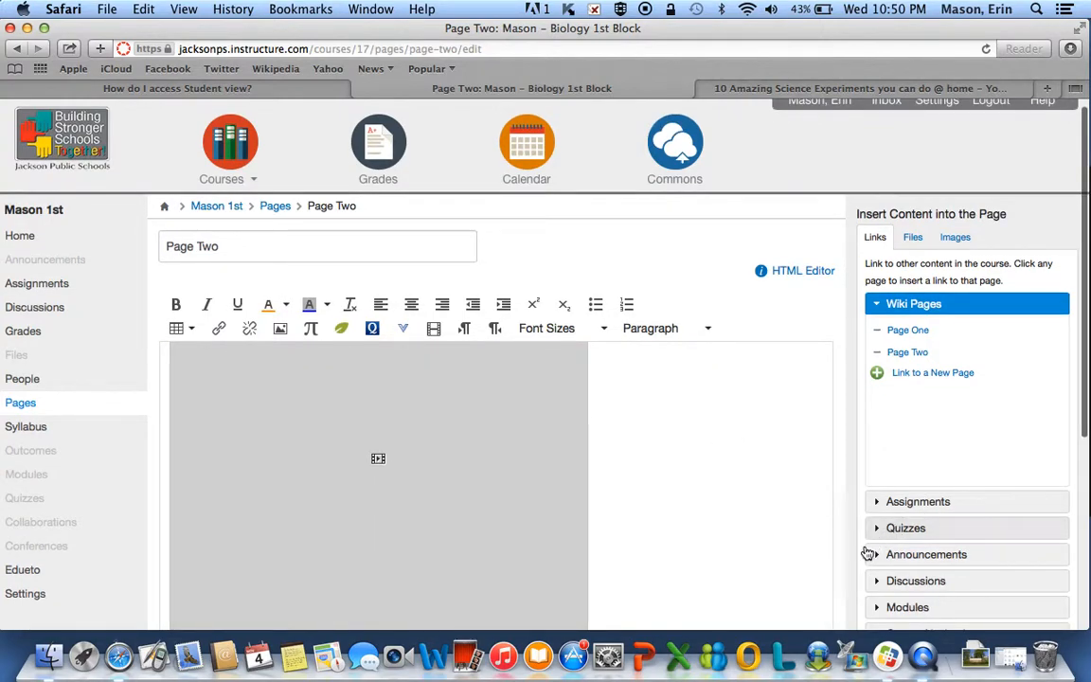
{"action": "scroll", "coordinate": [833, 530], "scroll_direction": "down", "scroll_amount": 4}
{"action": "left_click", "coordinate": [955, 130]}
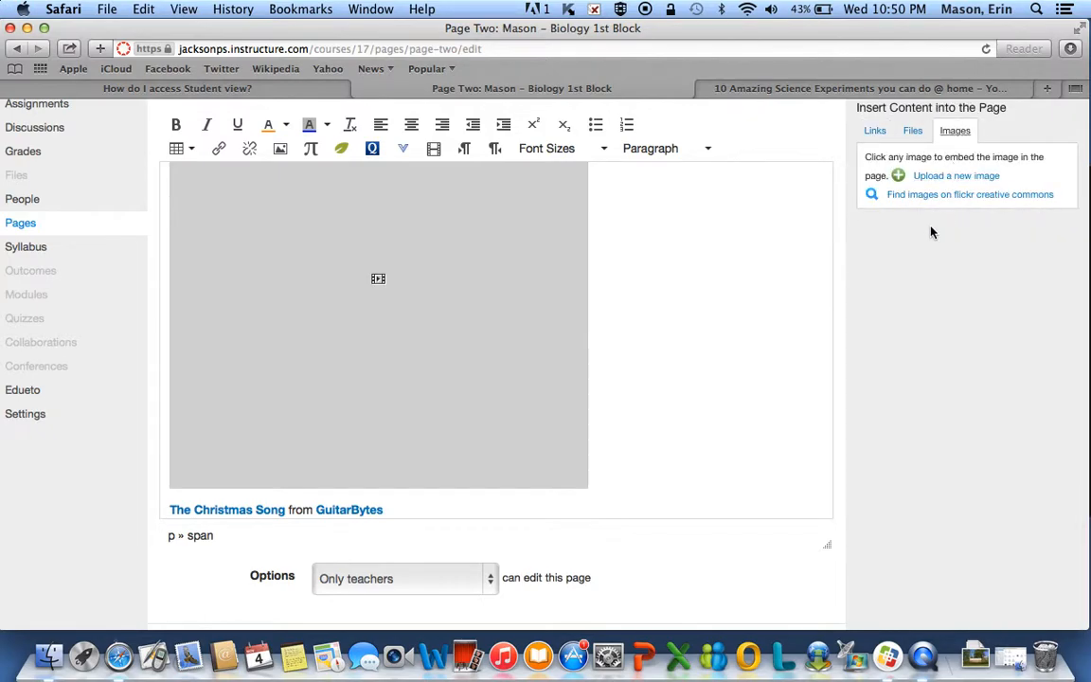
{"action": "left_click", "coordinate": [914, 133]}
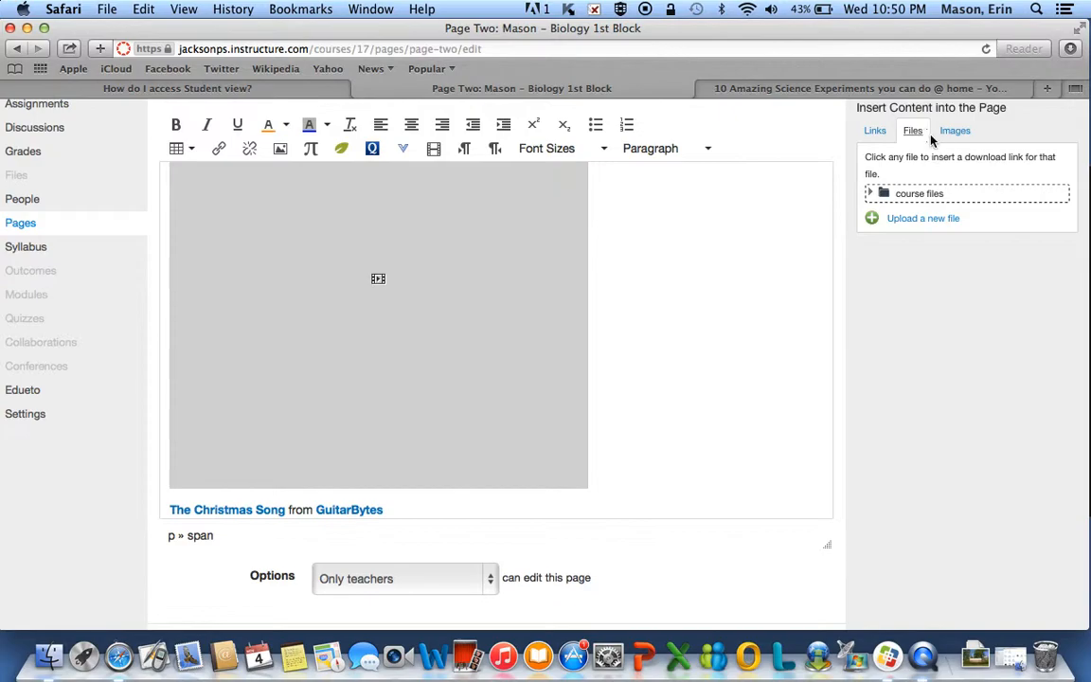
Upload images.jpeg to the course files folder and embed it on the blank line below "Link"
{"action": "left_click", "coordinate": [950, 132]}
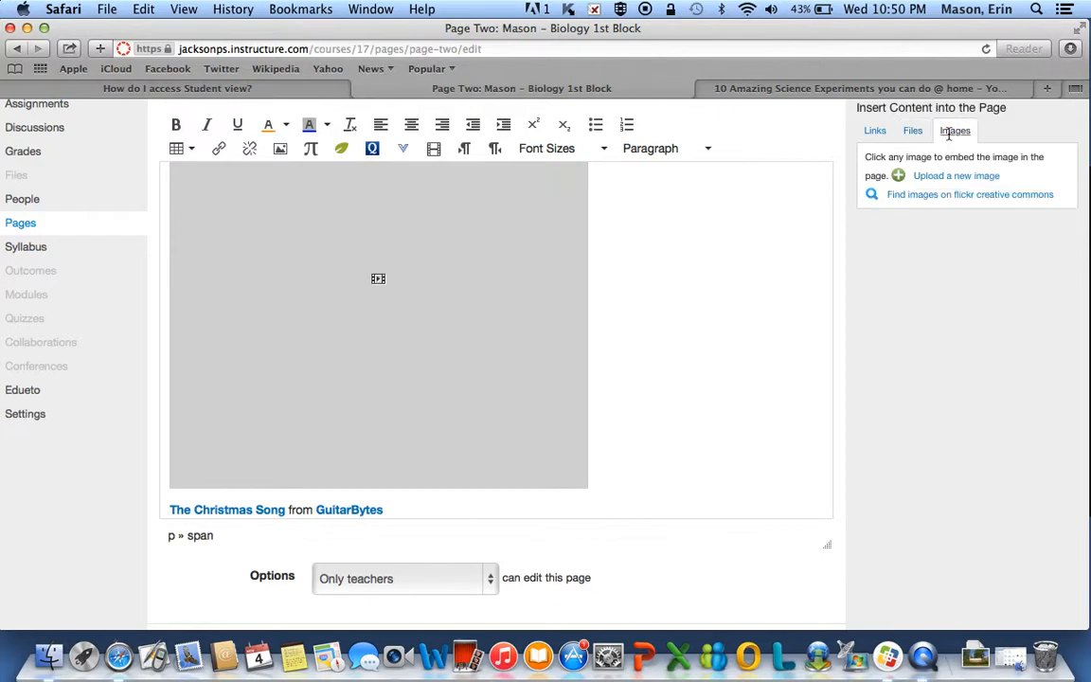
{"action": "left_click", "coordinate": [914, 177]}
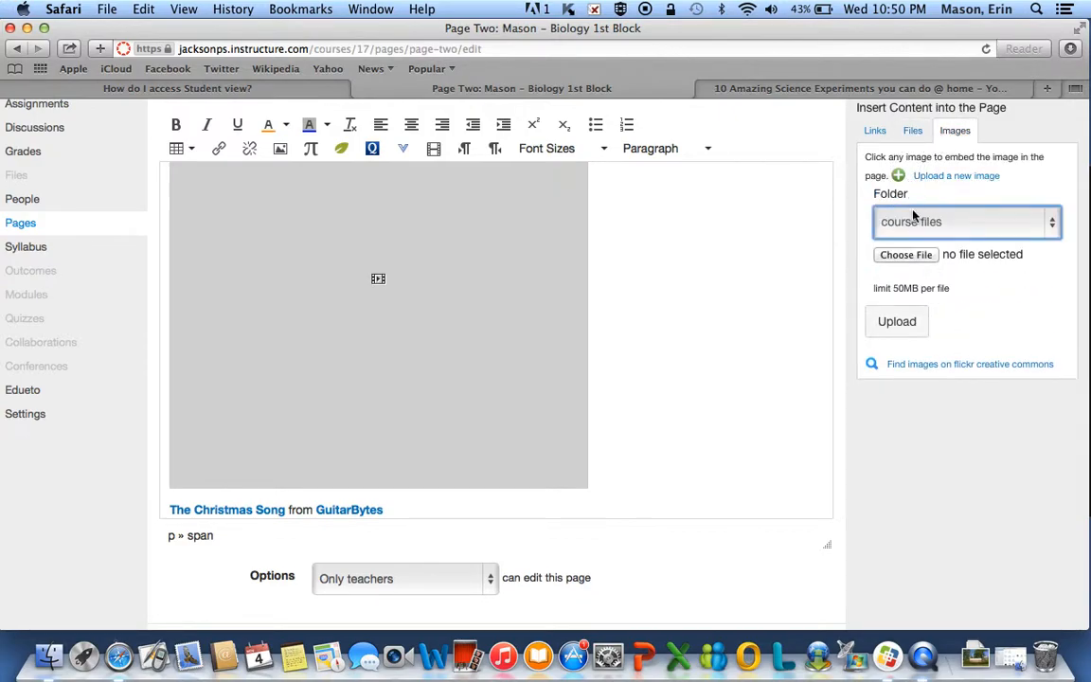
{"action": "left_click", "coordinate": [906, 253]}
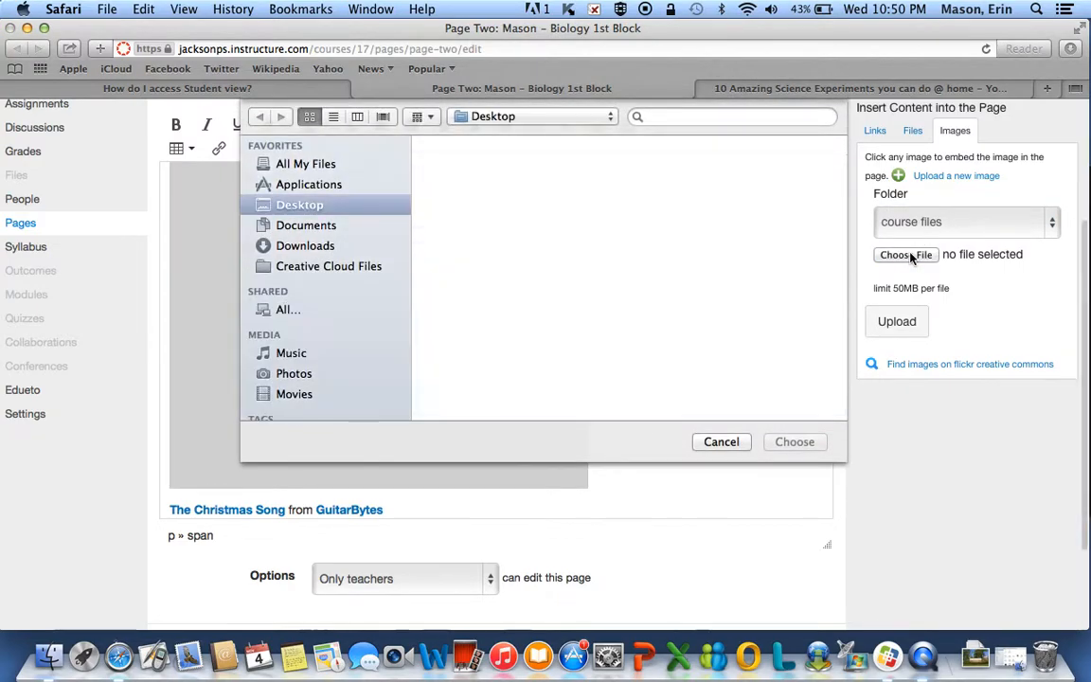
{"action": "left_click", "coordinate": [308, 164]}
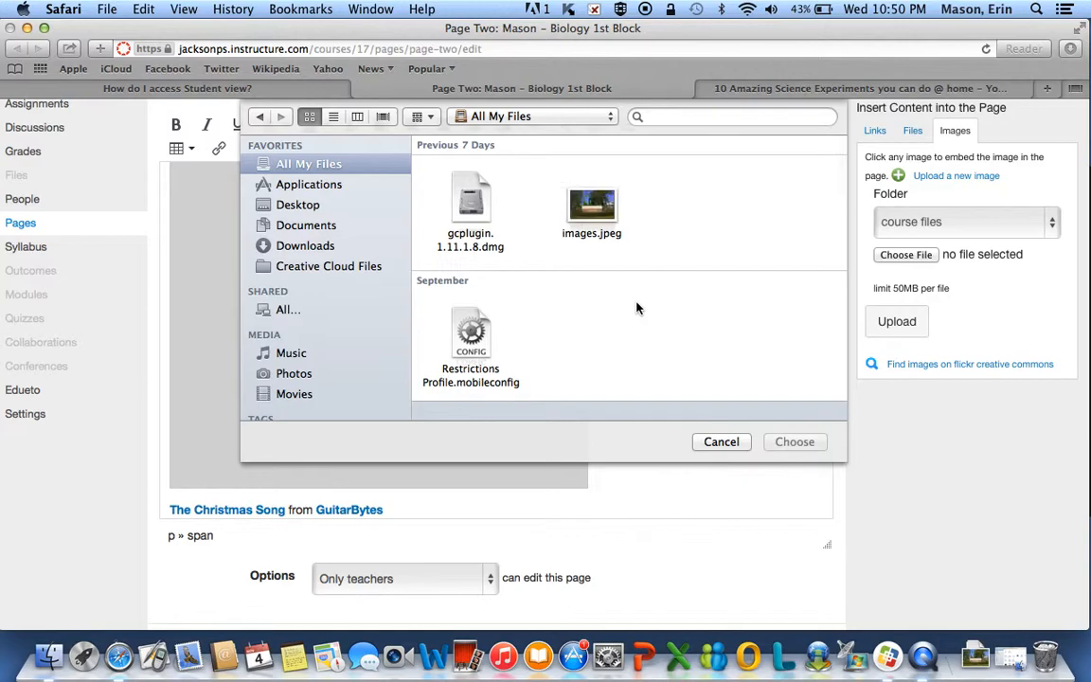
{"action": "left_click", "coordinate": [593, 209]}
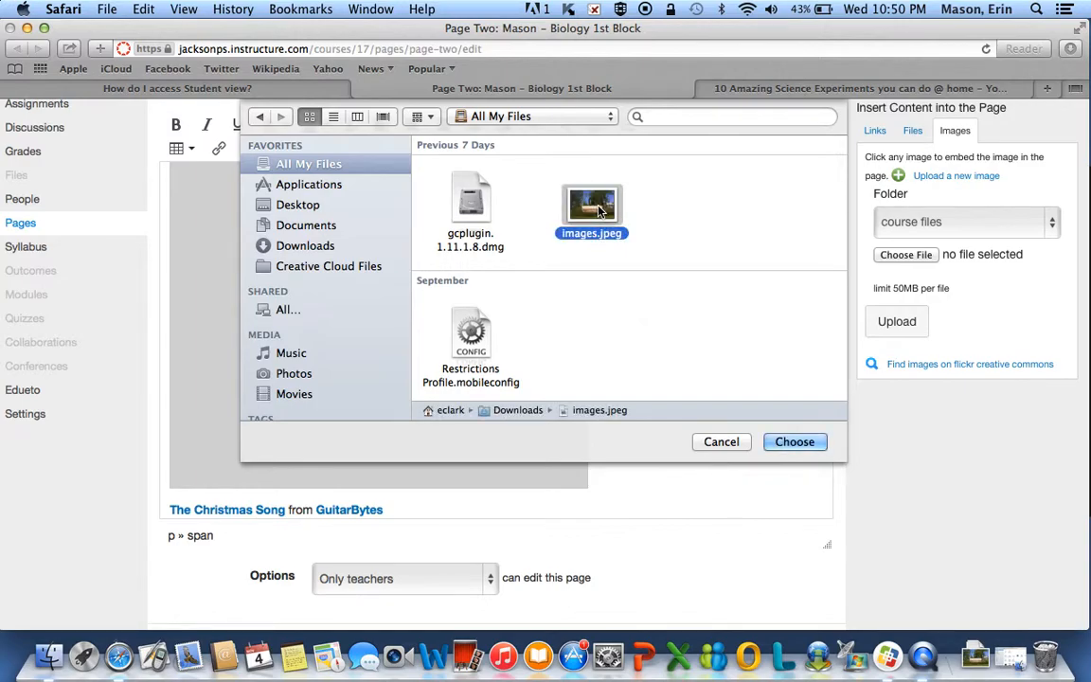
{"action": "left_click", "coordinate": [793, 441]}
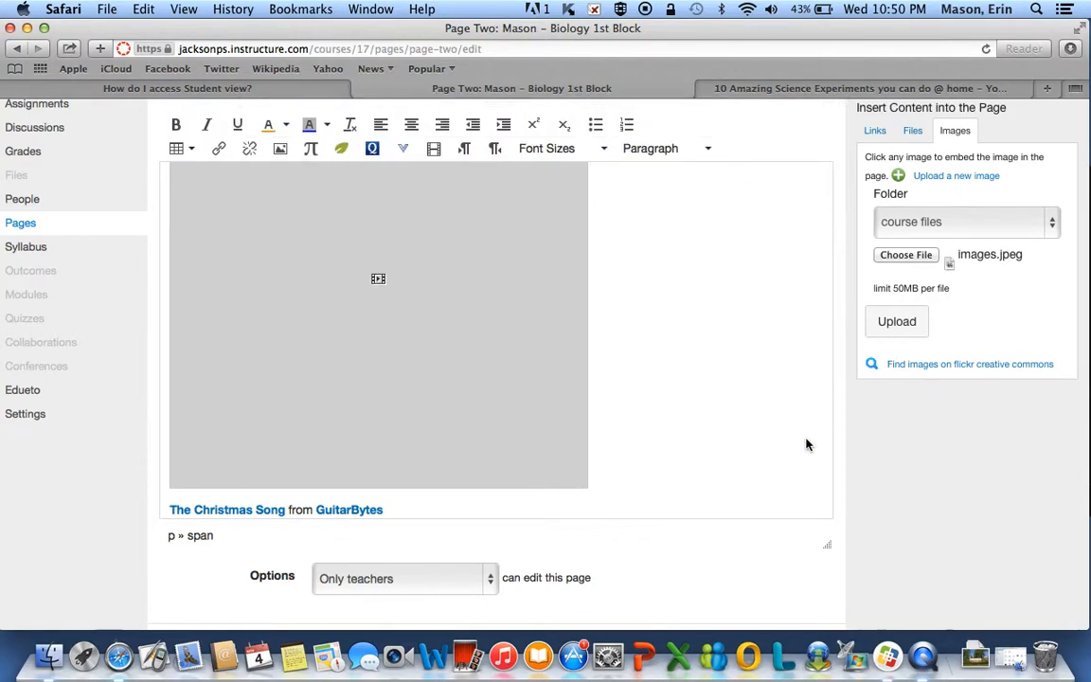
{"action": "left_click", "coordinate": [897, 322]}
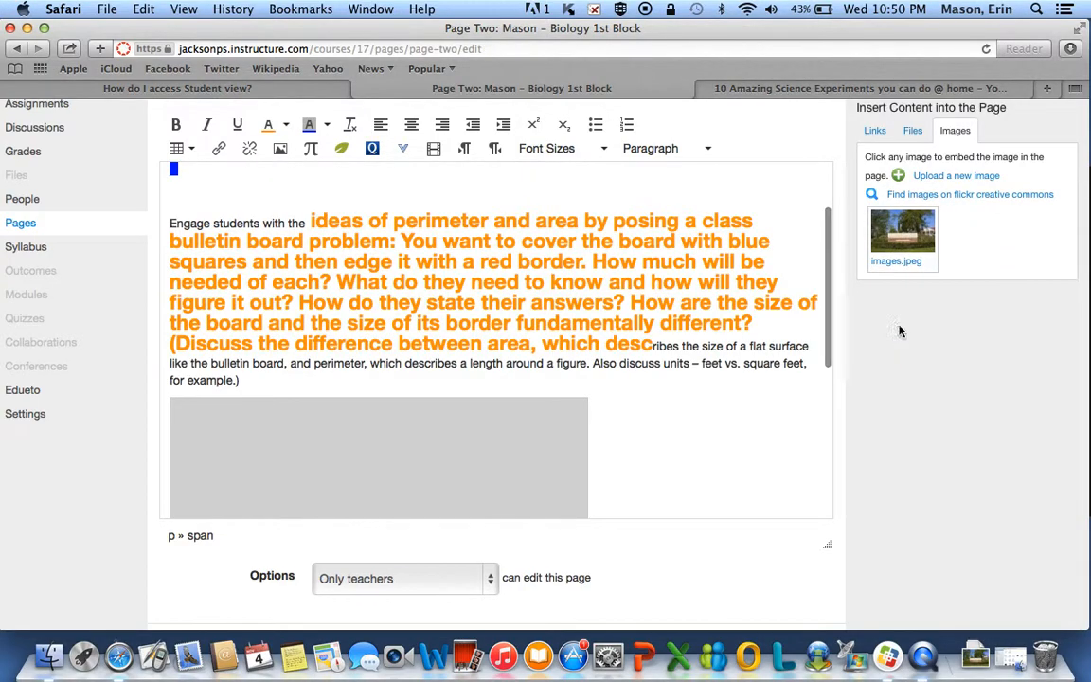
{"action": "left_click", "coordinate": [903, 232]}
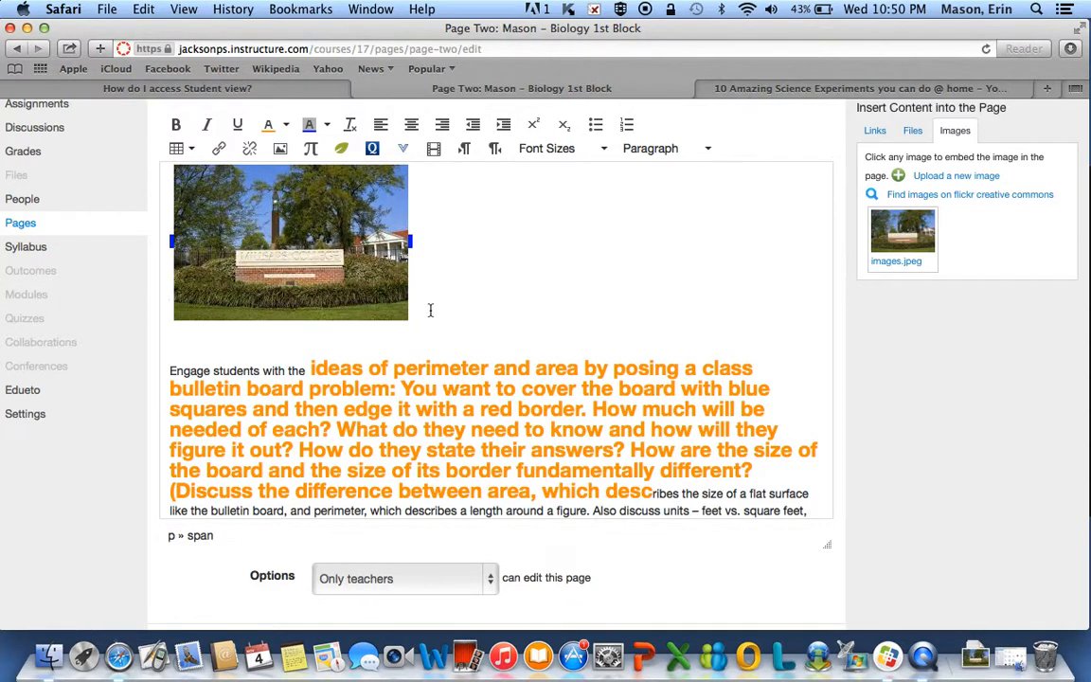
Save Page Two and review its formatted text and embedded image on the saved page
{"action": "scroll", "coordinate": [430, 310], "scroll_direction": "down", "scroll_amount": 10}
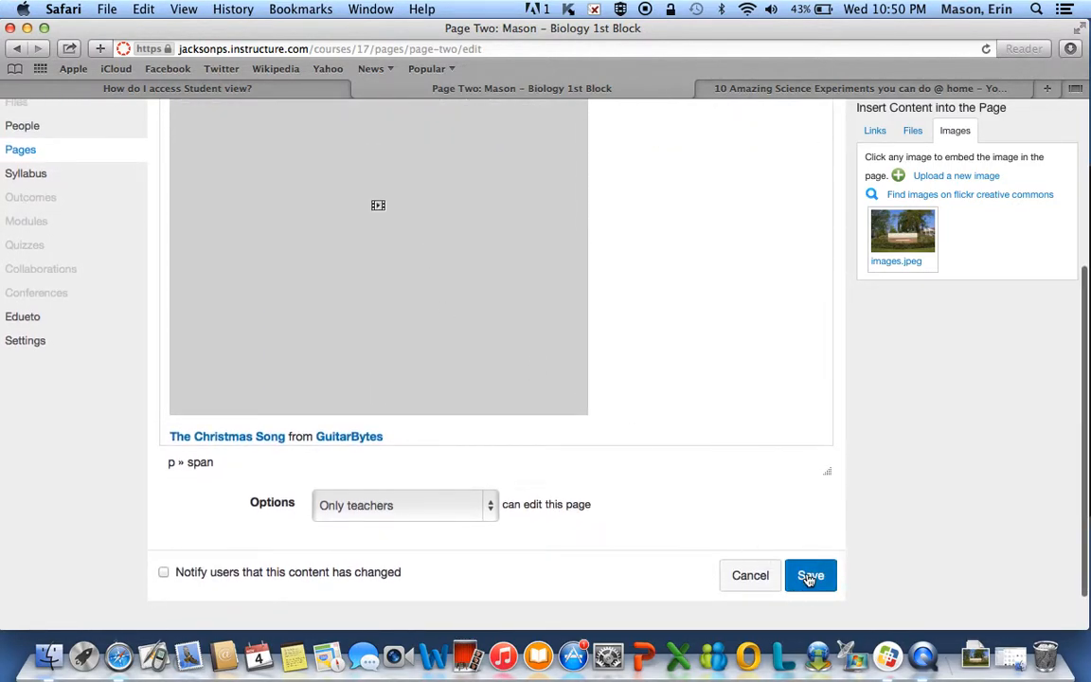
{"action": "left_click", "coordinate": [810, 575]}
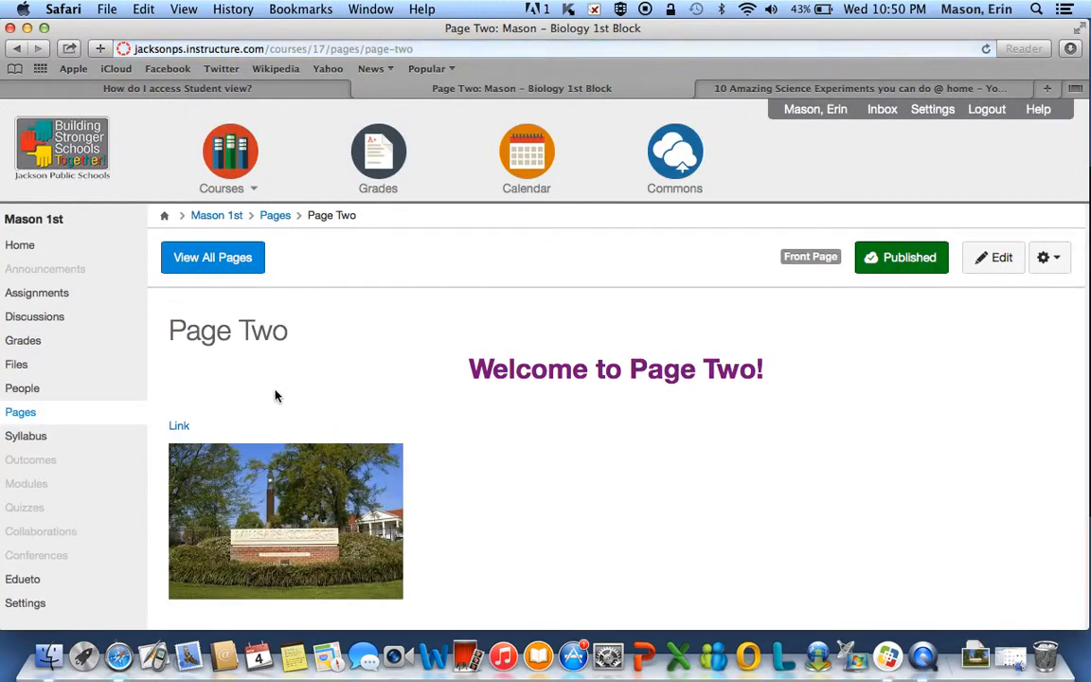
{"action": "scroll", "coordinate": [440, 438], "scroll_direction": "down", "scroll_amount": 4}
{"action": "scroll", "coordinate": [440, 436], "scroll_direction": "down", "scroll_amount": 5}
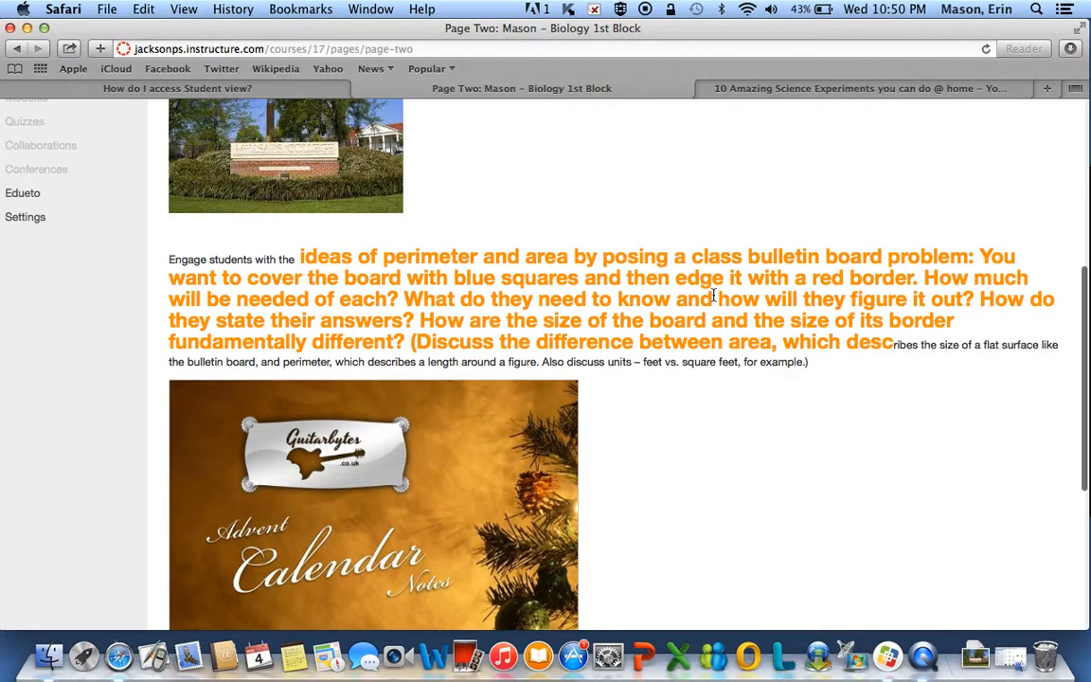
{"action": "scroll", "coordinate": [715, 296], "scroll_direction": "up", "scroll_amount": 10}
Reopen Page Two for editing and embed images.jpeg in the orange text right after "How do they state their answers"
{"action": "left_click", "coordinate": [994, 257]}
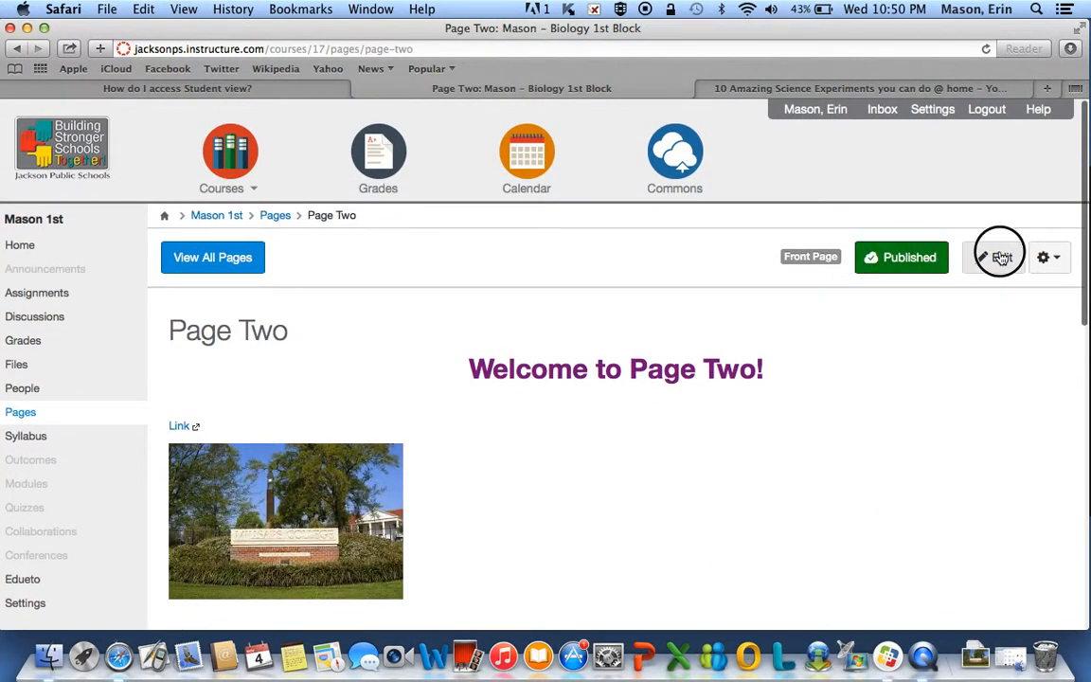
{"action": "scroll", "coordinate": [820, 522], "scroll_direction": "down", "scroll_amount": 5}
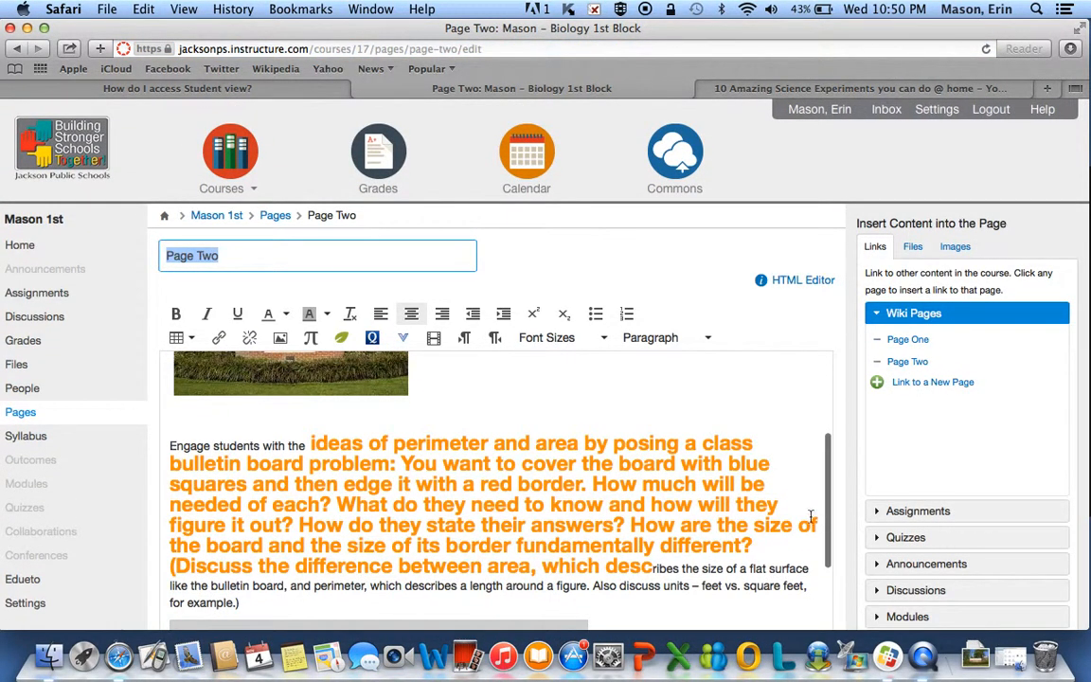
{"action": "left_click", "coordinate": [614, 523]}
{"action": "left_click", "coordinate": [954, 247]}
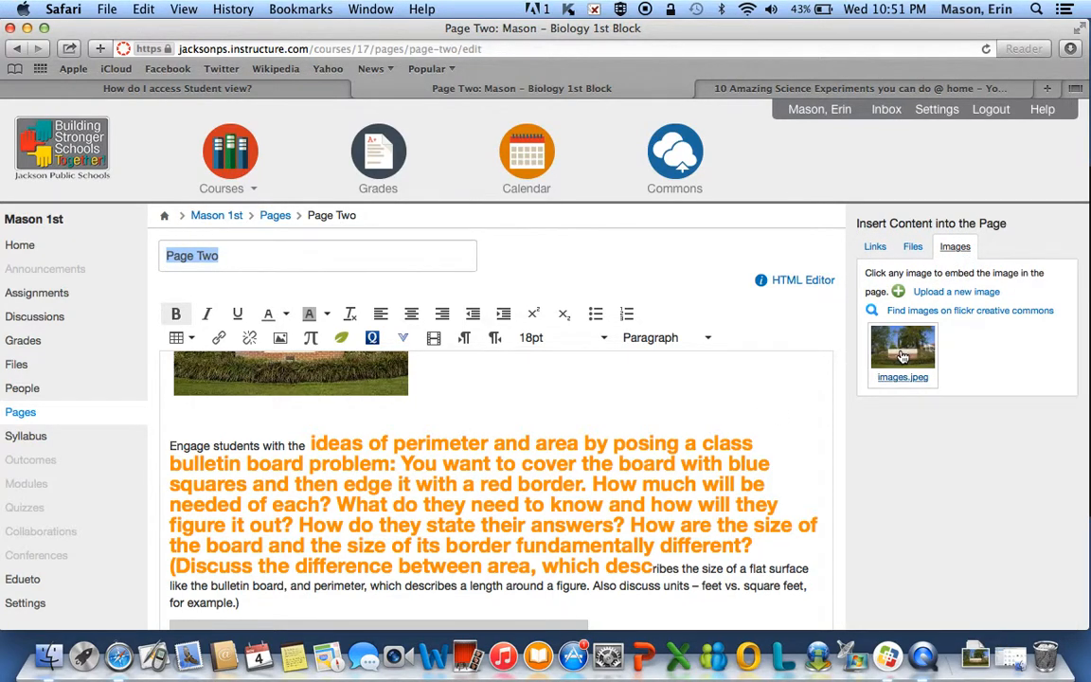
{"action": "left_click", "coordinate": [902, 351]}
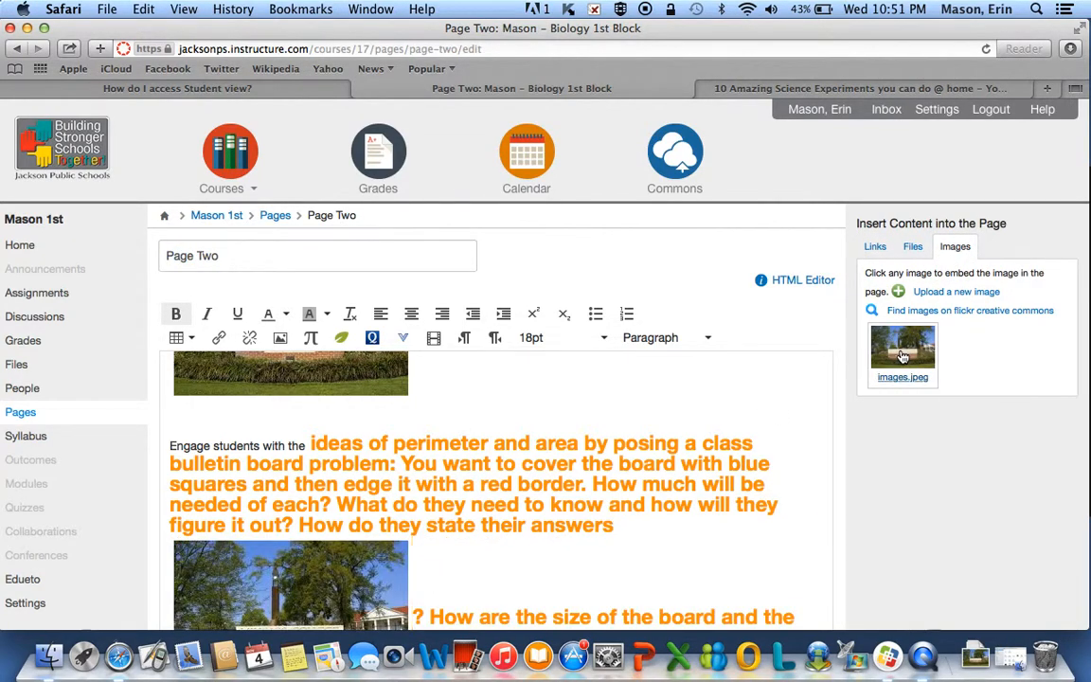
{"action": "scroll", "coordinate": [640, 443], "scroll_direction": "down", "scroll_amount": 5}
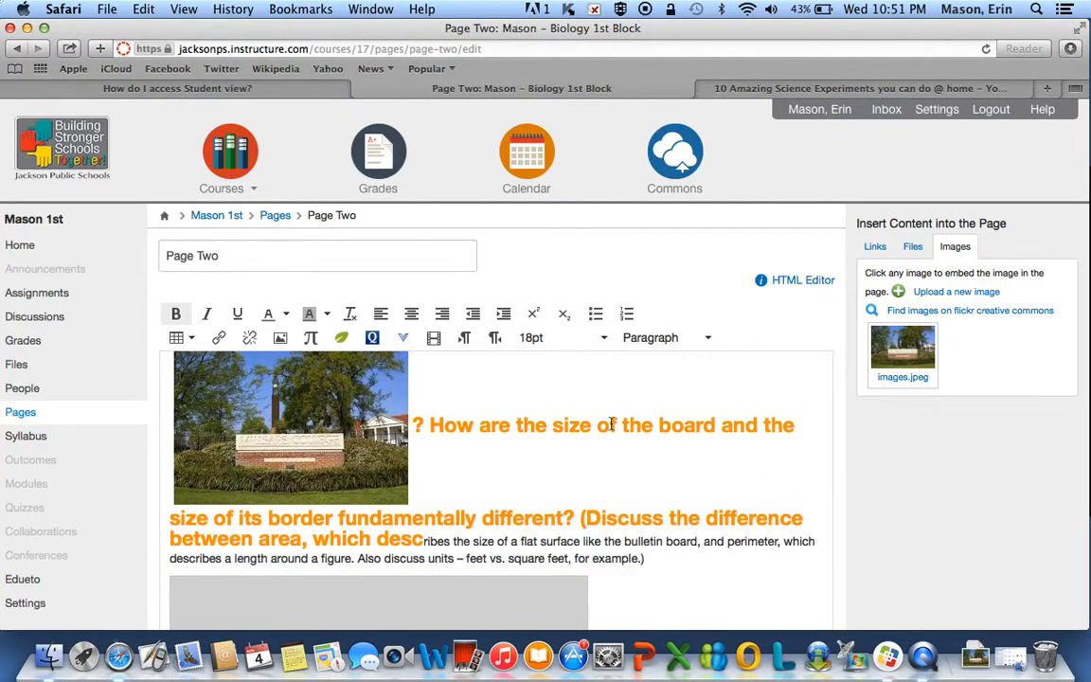
Upload 03_p1_Solve_for_unknown_amounts_by_using_the_commutative_property.pptx to the course files folder, linking it right after the image in the orange text
{"action": "left_click", "coordinate": [915, 248]}
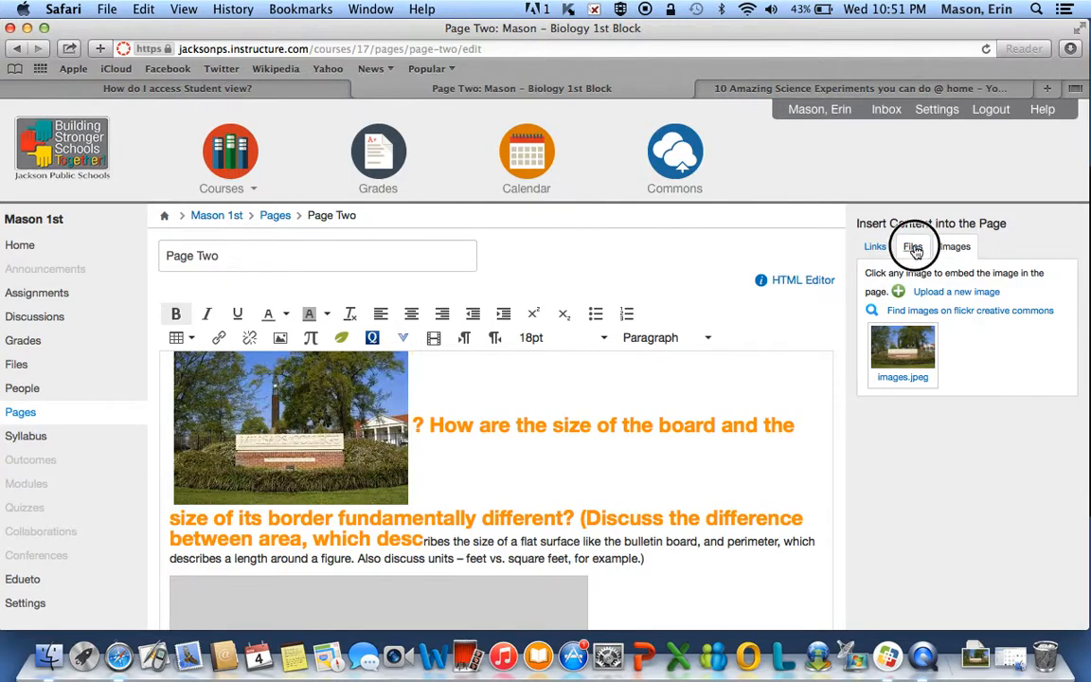
{"action": "left_click", "coordinate": [914, 335]}
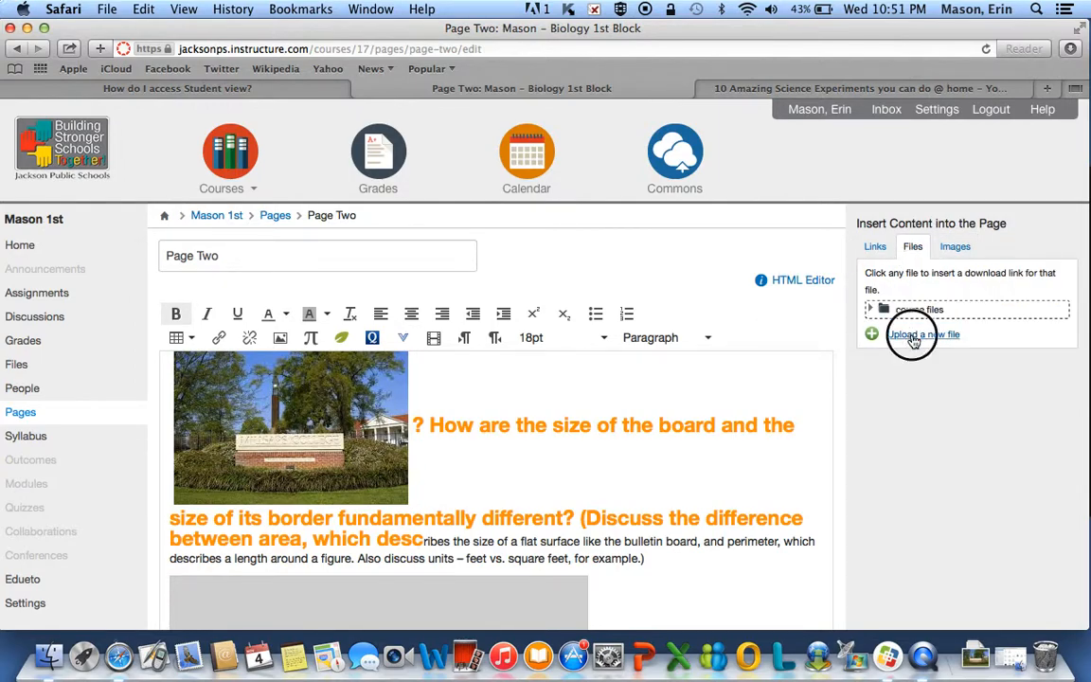
{"action": "left_click", "coordinate": [895, 365]}
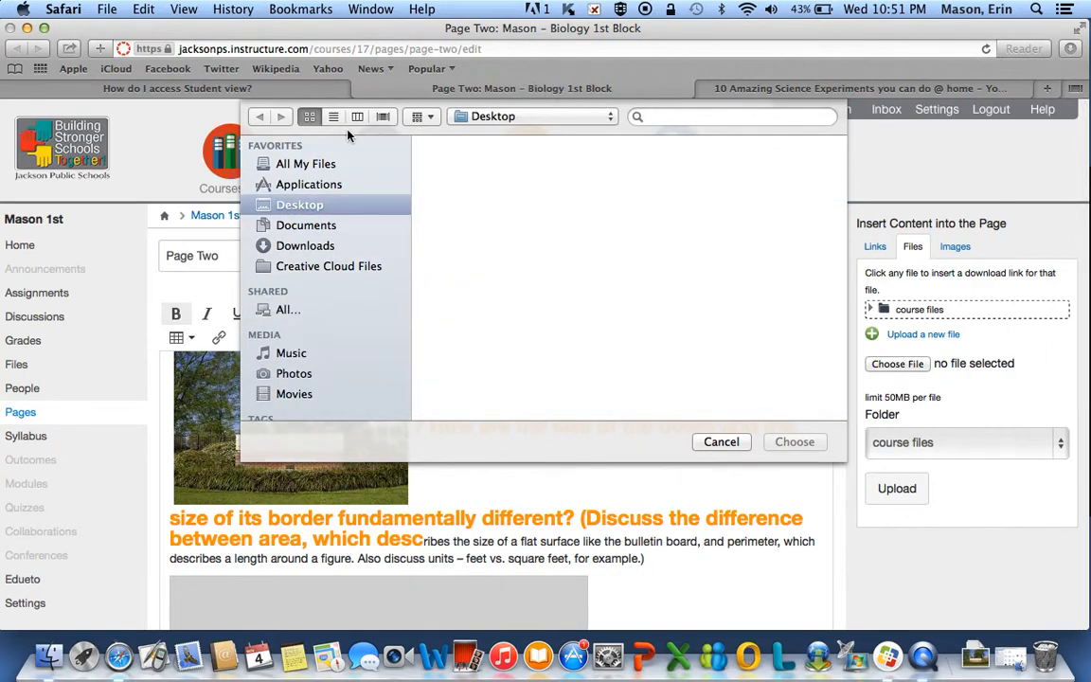
{"action": "left_click", "coordinate": [312, 165]}
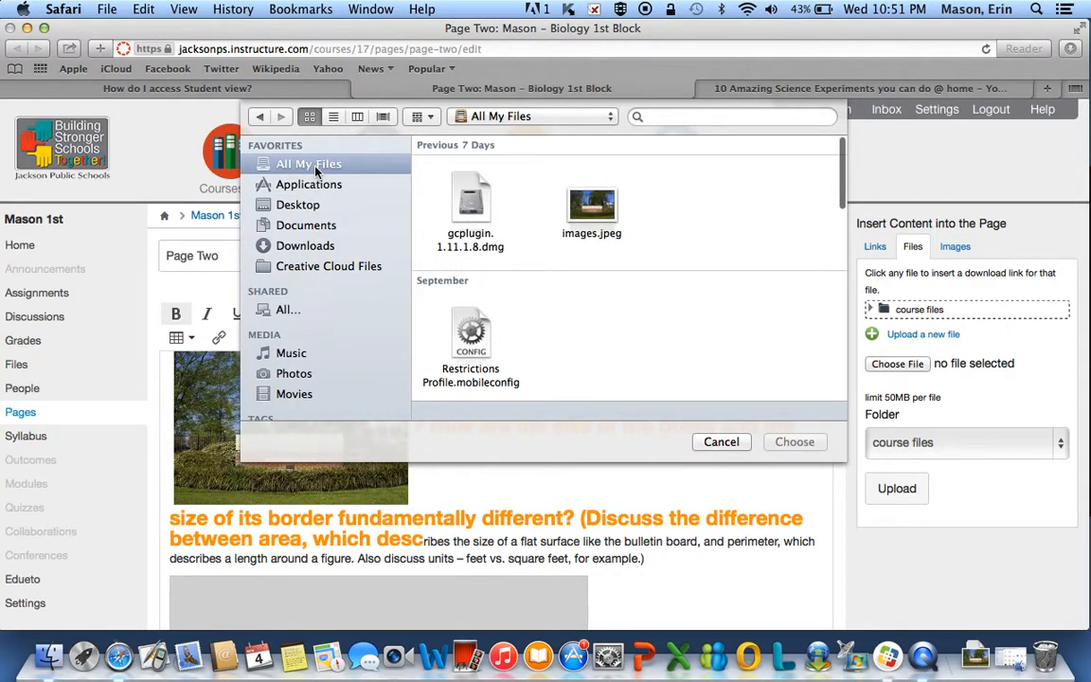
{"action": "scroll", "coordinate": [598, 286], "scroll_direction": "down", "scroll_amount": 10}
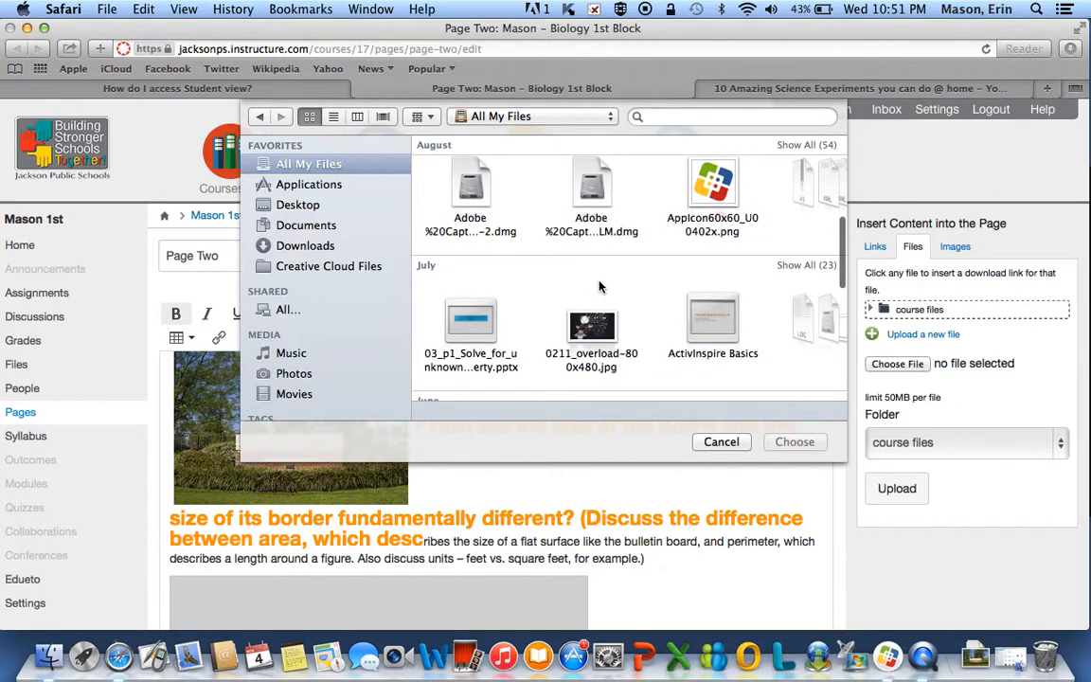
{"action": "scroll", "coordinate": [598, 286], "scroll_direction": "down", "scroll_amount": 2}
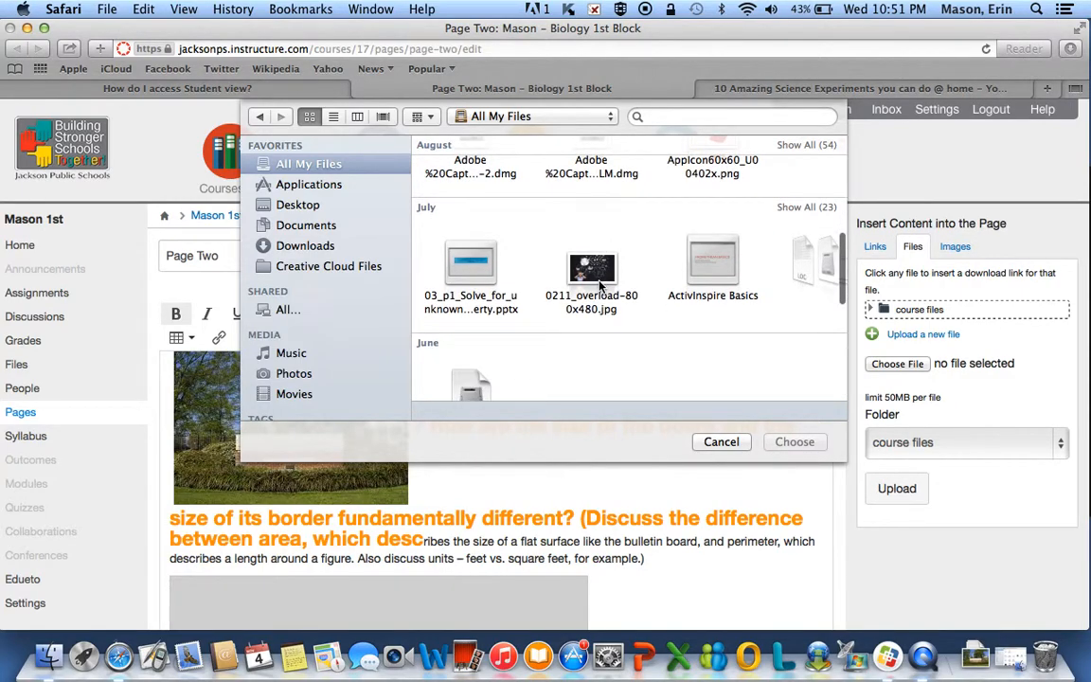
{"action": "double_click", "coordinate": [471, 260]}
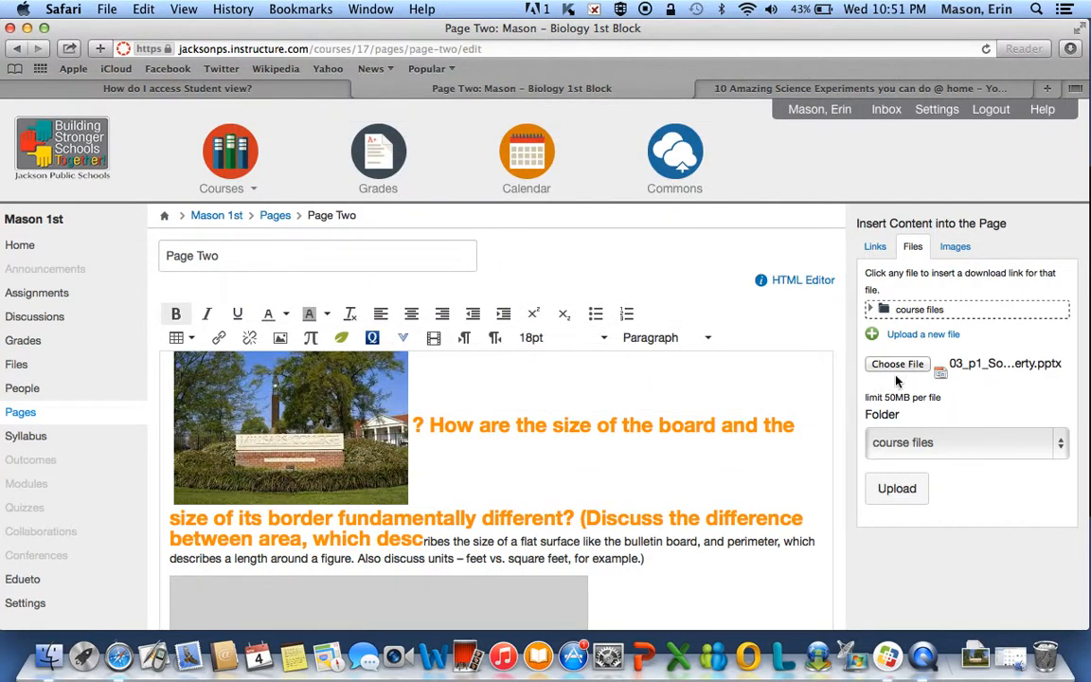
{"action": "left_click", "coordinate": [899, 487]}
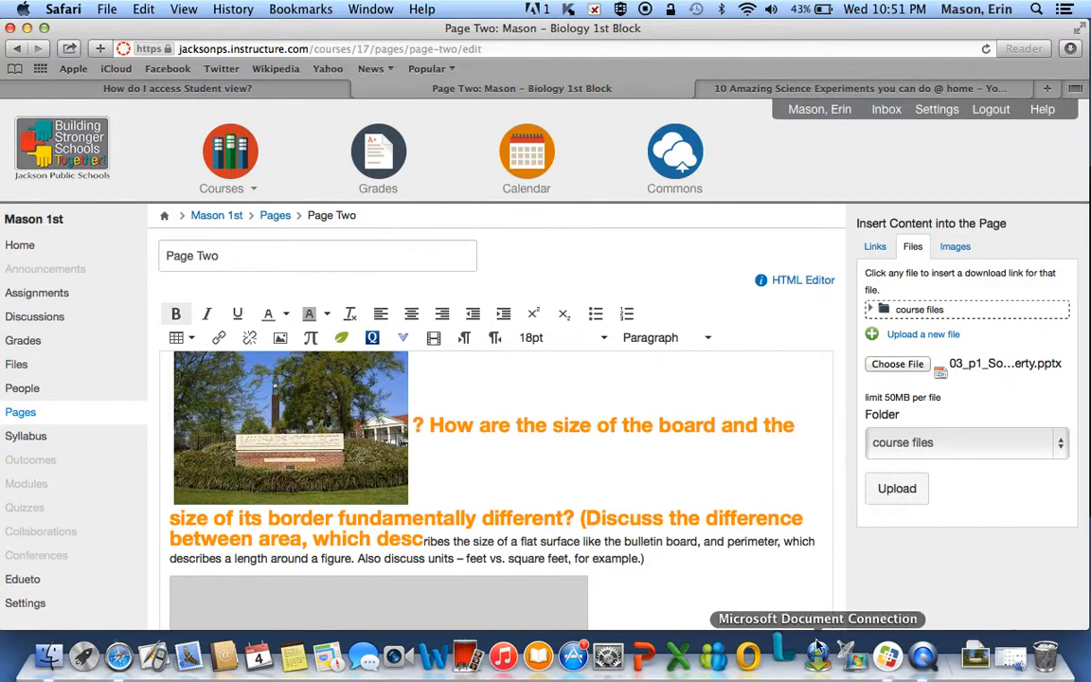
{"action": "left_click", "coordinate": [900, 488]}
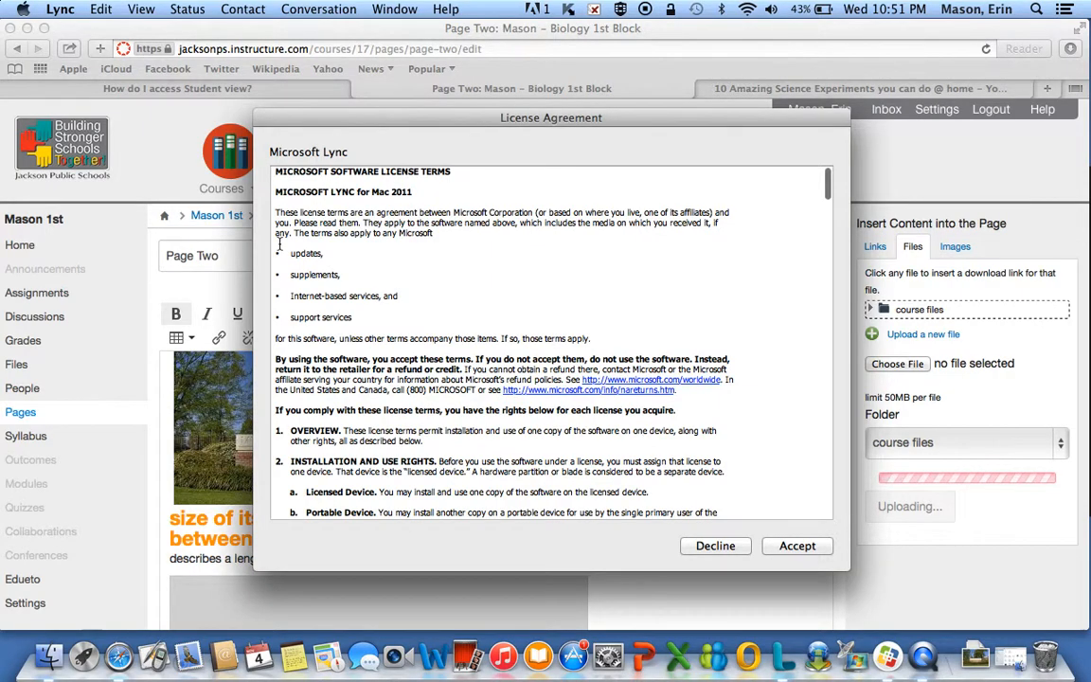
{"action": "left_click", "coordinate": [705, 546]}
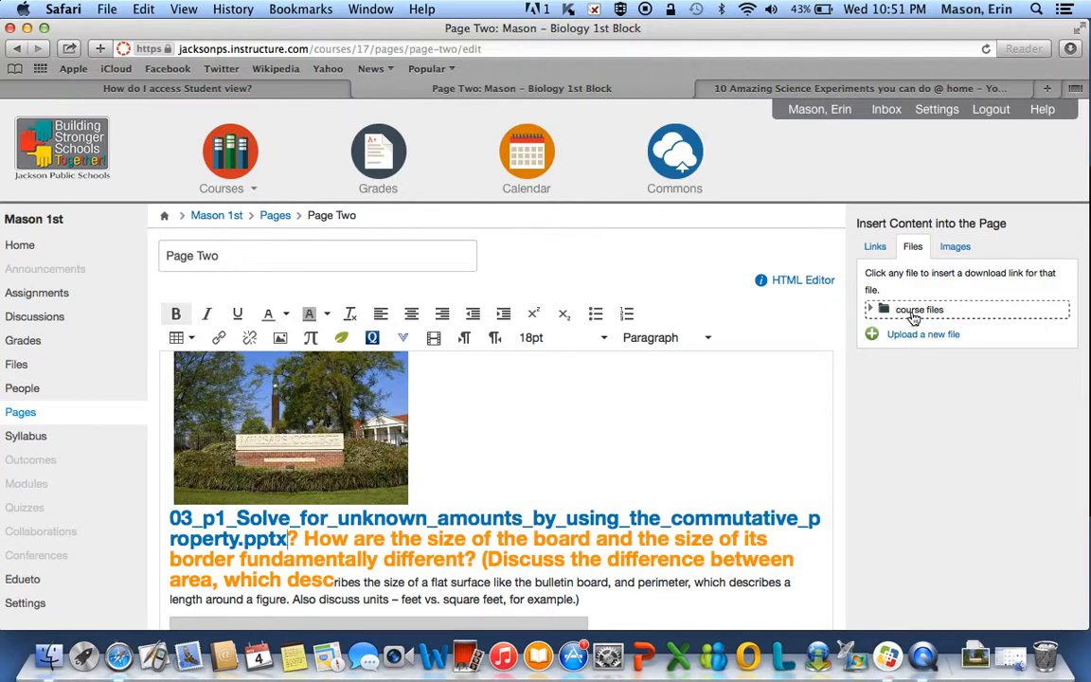
Insert a download link to the uploaded 03_p1_Solve_for_unknown_amounts pptx from course files on a new line below "The Christmas Song from GuitarBytes"
{"action": "left_click", "coordinate": [871, 309]}
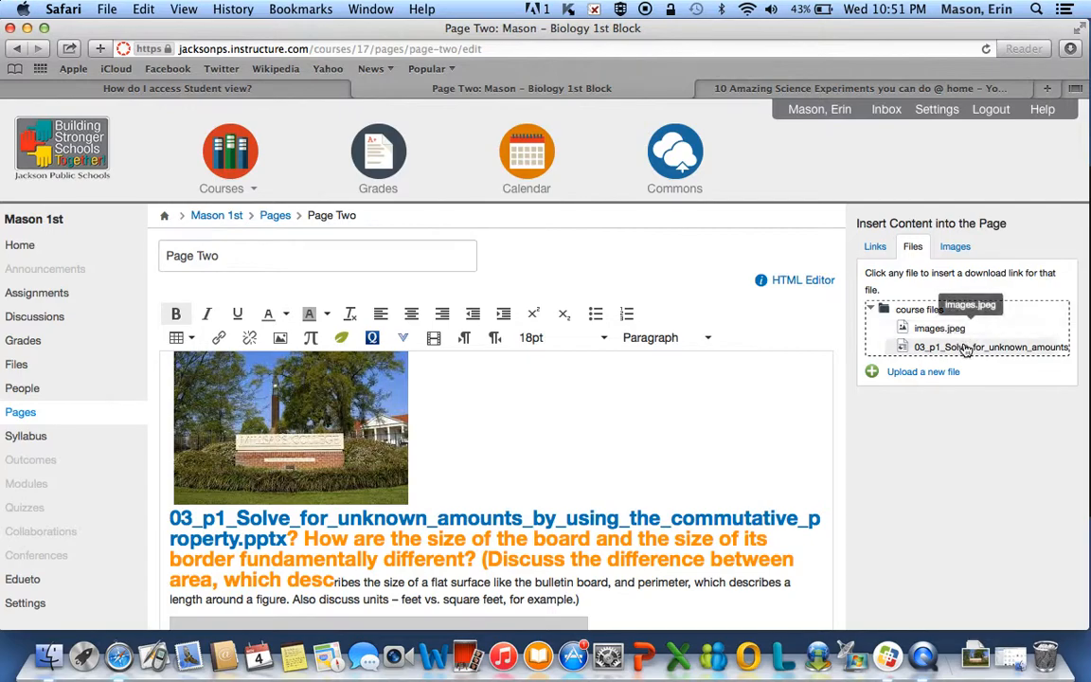
{"action": "scroll", "coordinate": [511, 466], "scroll_direction": "down", "scroll_amount": 10}
{"action": "left_click", "coordinate": [596, 486]}
{"action": "key", "text": "Down"}
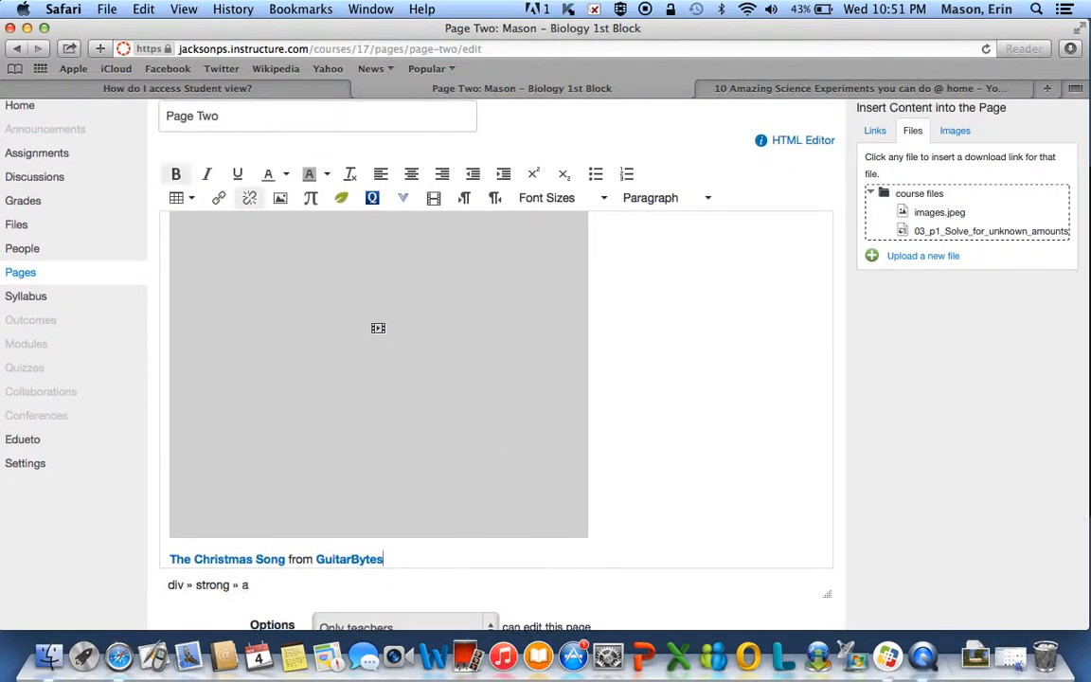
{"action": "key", "text": "Return"}
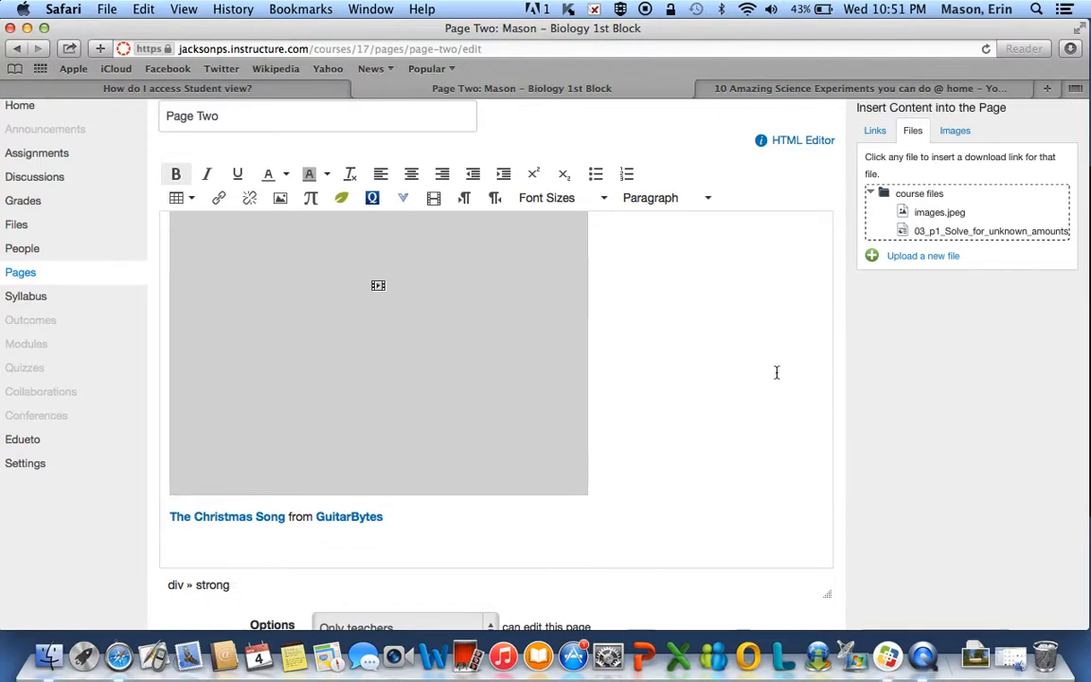
{"action": "left_click", "coordinate": [945, 237]}
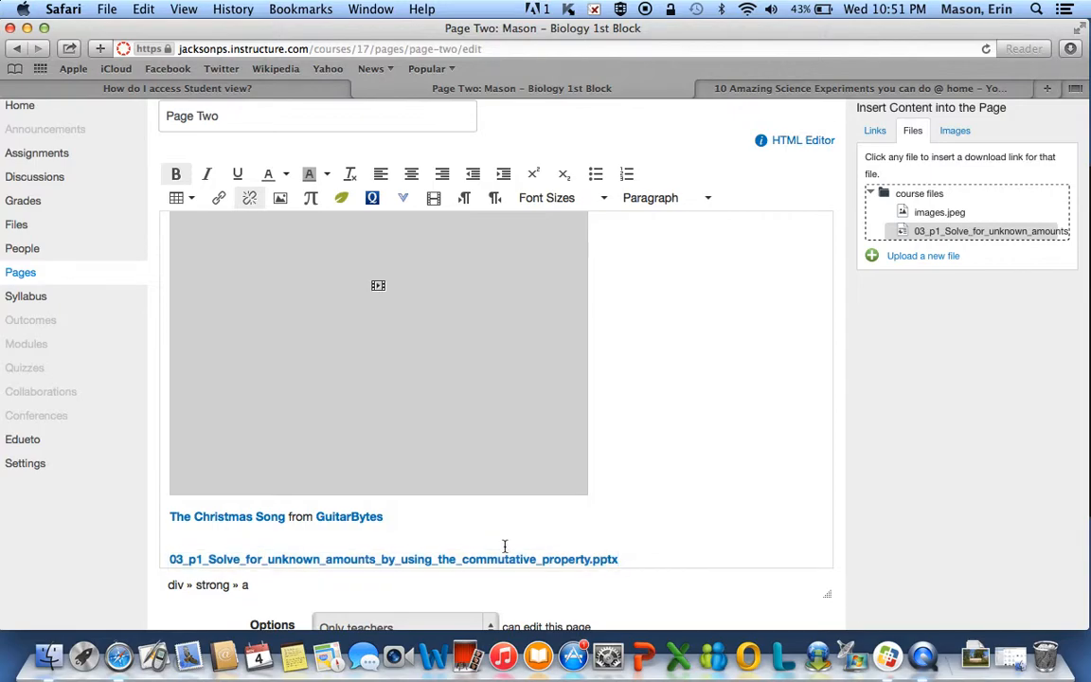
Save Page Two and review the PowerPoint file link and the other content on the saved page
{"action": "scroll", "coordinate": [550, 504], "scroll_direction": "down", "scroll_amount": 5}
{"action": "left_click", "coordinate": [807, 526]}
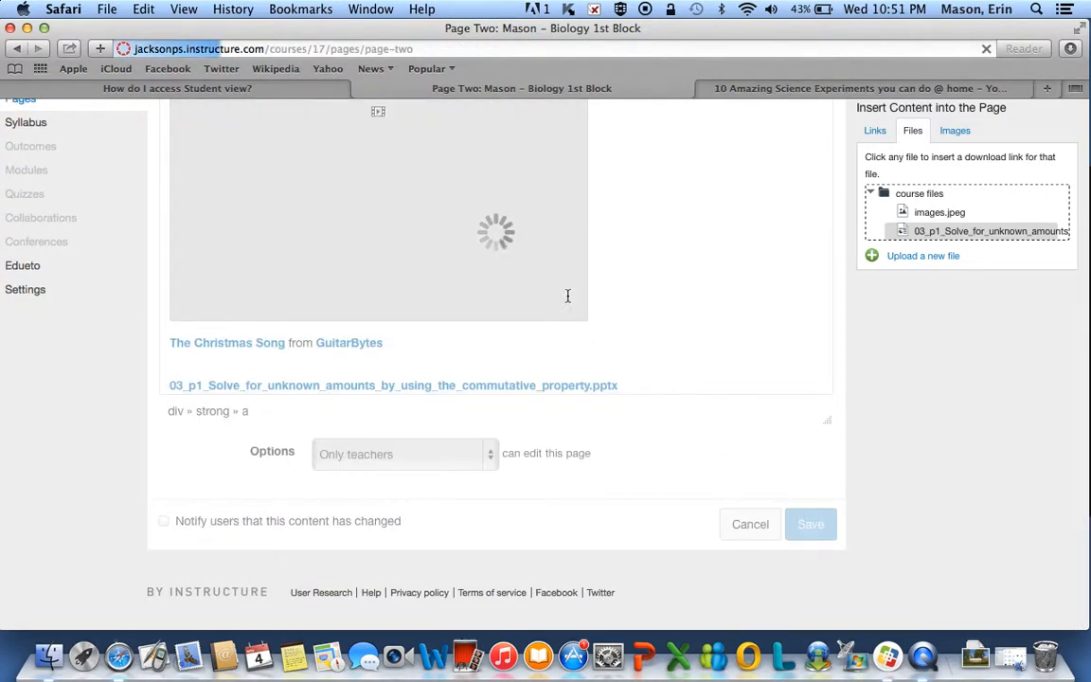
{"action": "scroll", "coordinate": [497, 548], "scroll_direction": "down", "scroll_amount": 10}
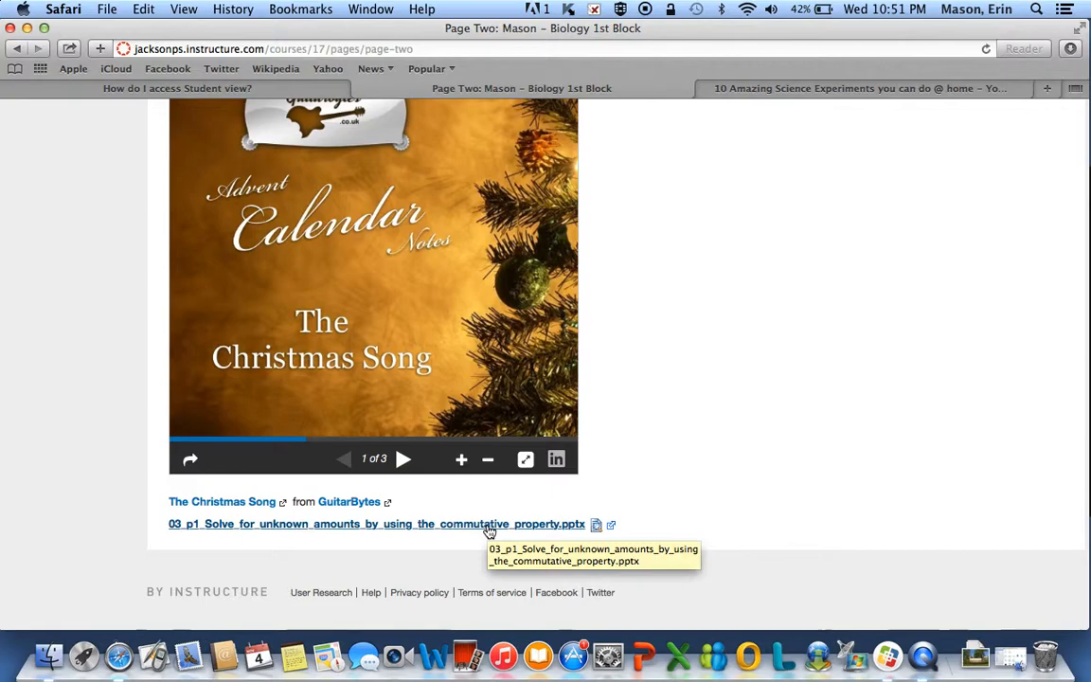
{"action": "scroll", "coordinate": [800, 374], "scroll_direction": "up", "scroll_amount": 15}
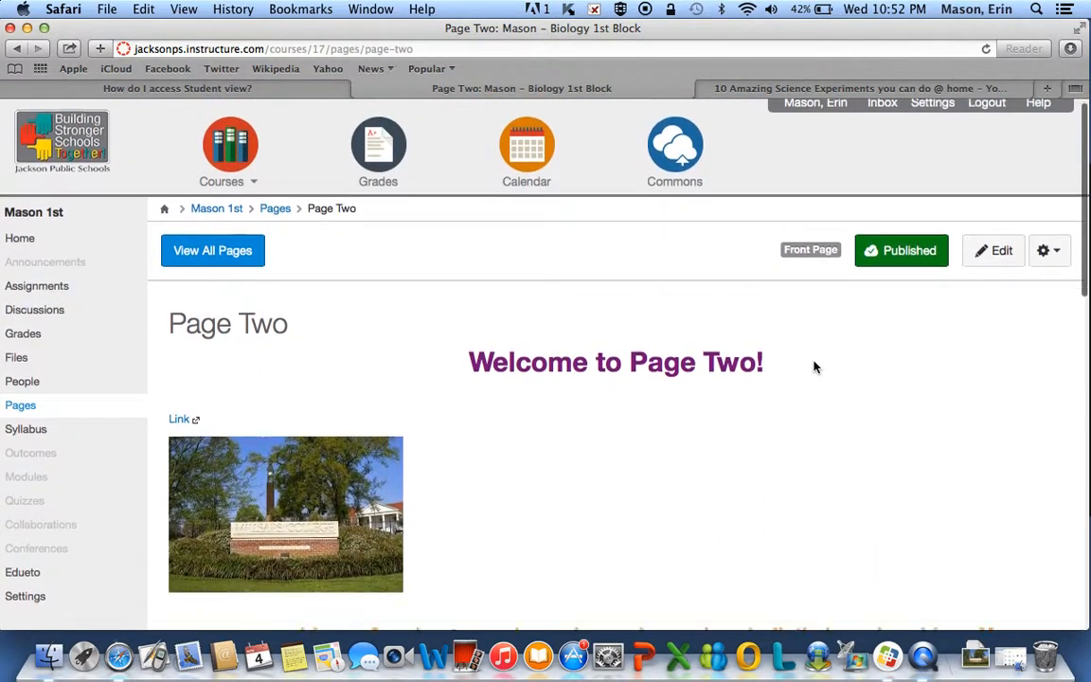
{"action": "scroll", "coordinate": [814, 367], "scroll_direction": "down", "scroll_amount": 2}
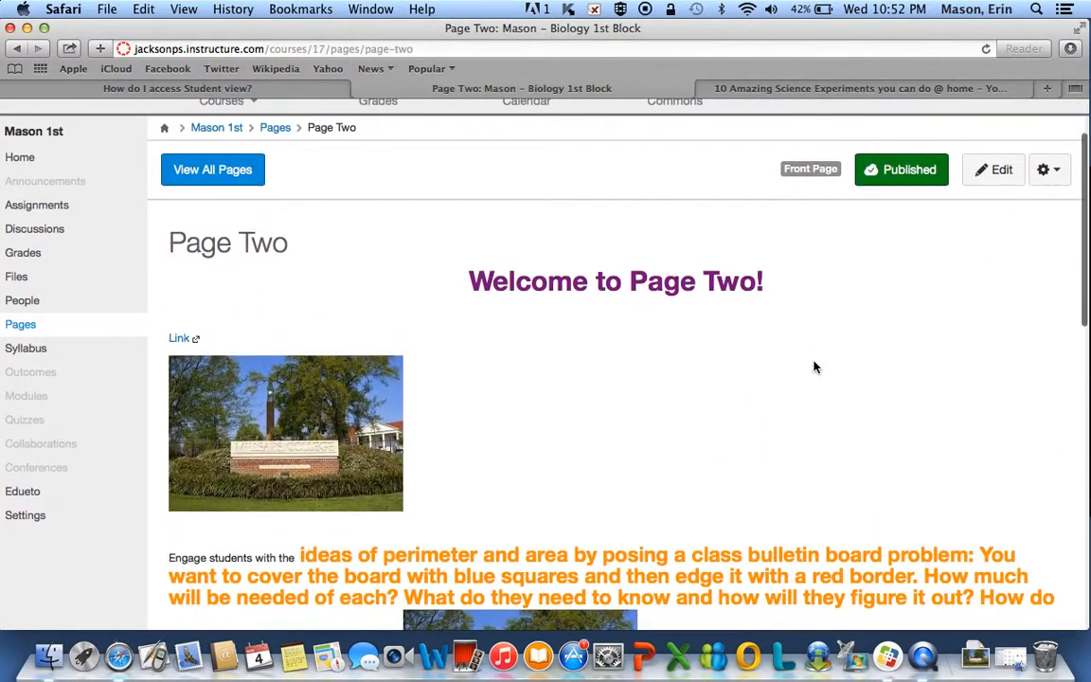
Reopen Page Two for editing and add two blank lines between "Link" and the first image
{"action": "left_click", "coordinate": [990, 170]}
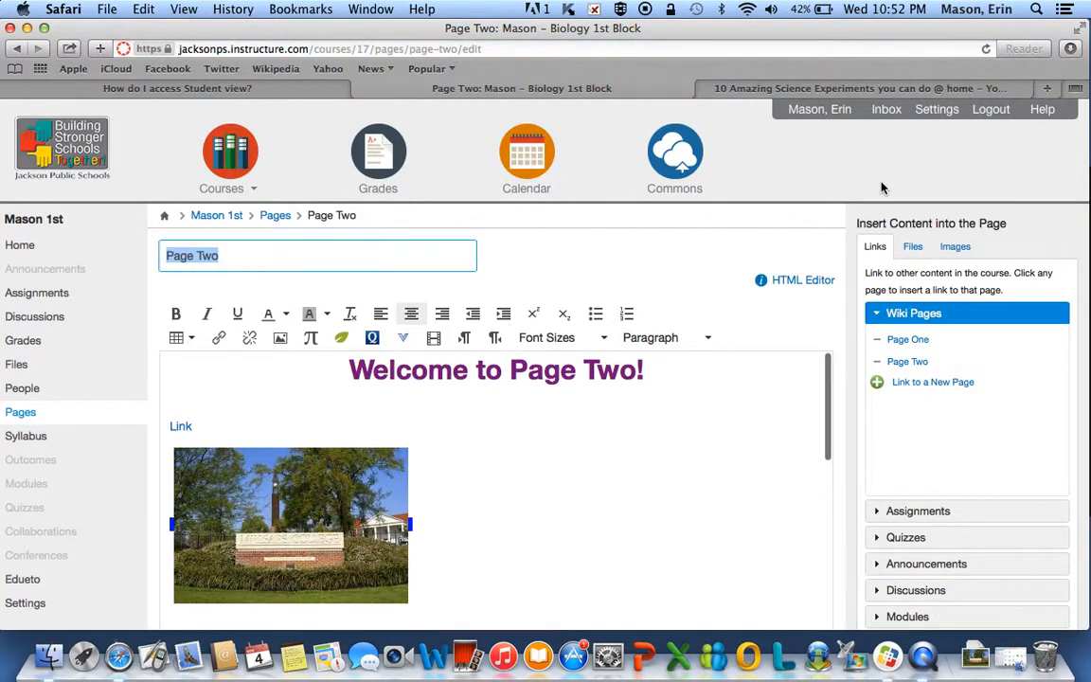
{"action": "scroll", "coordinate": [588, 458], "scroll_direction": "down", "scroll_amount": 10}
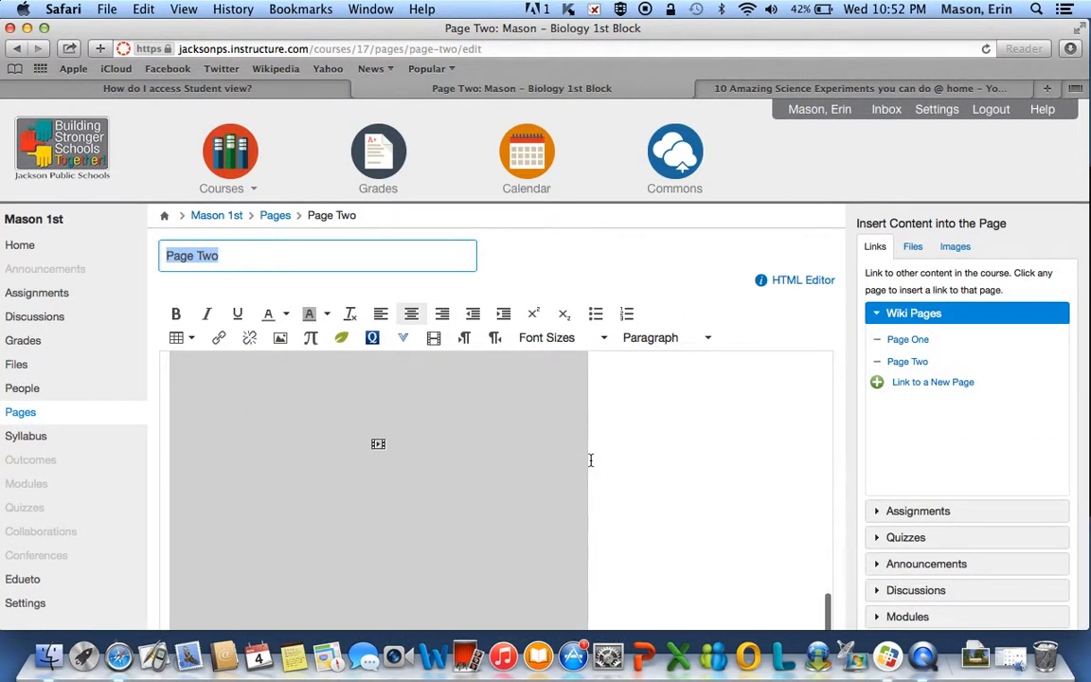
{"action": "scroll", "coordinate": [589, 459], "scroll_direction": "up", "scroll_amount": 10}
{"action": "left_click", "coordinate": [224, 425]}
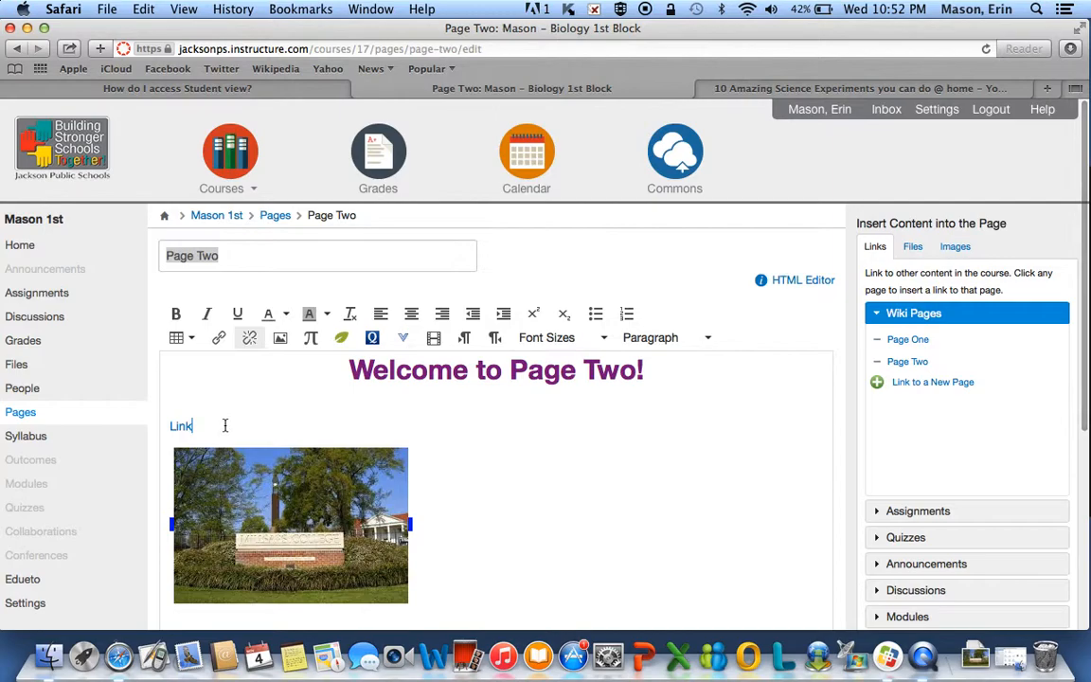
{"action": "key", "text": "Return"}
{"action": "key", "text": "Return"}
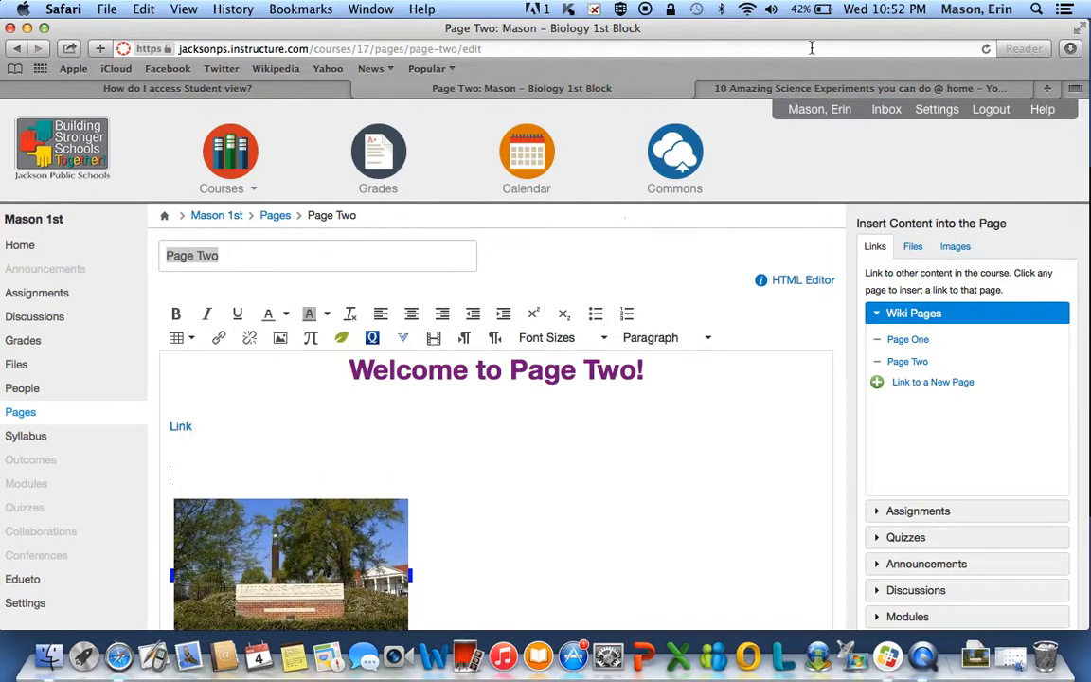
Paste the 560 by 315 iframe embed code of YouTube's "10 Amazing Science Experiments you can do @ home" at the start of Page Two's HTML
{"action": "left_click", "coordinate": [856, 88]}
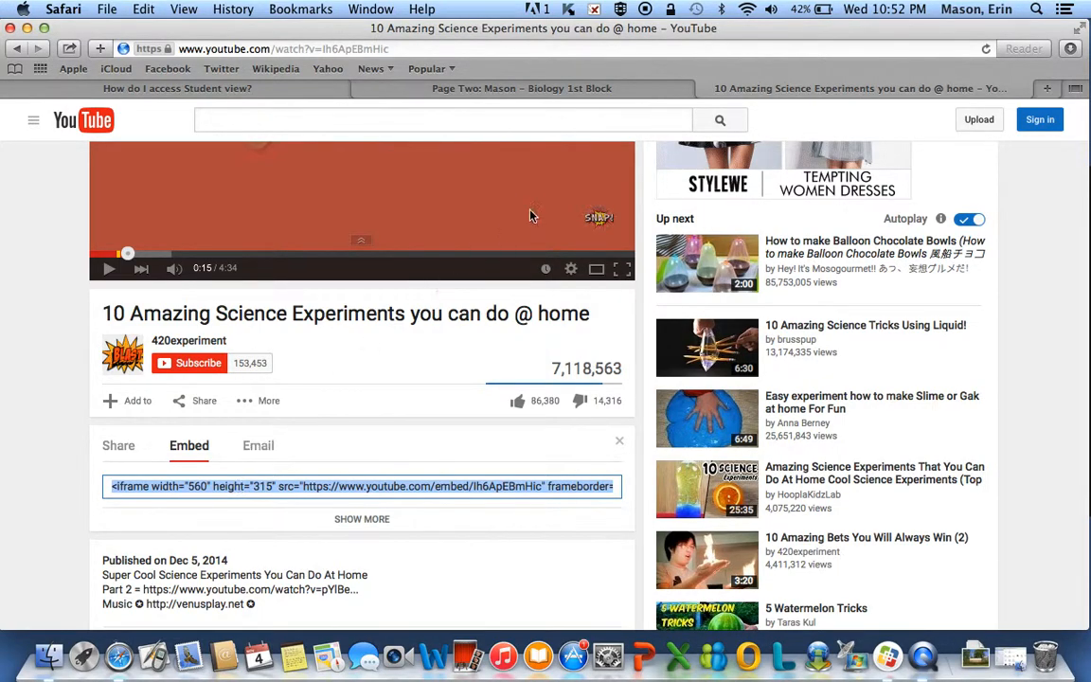
{"action": "left_click", "coordinate": [598, 89]}
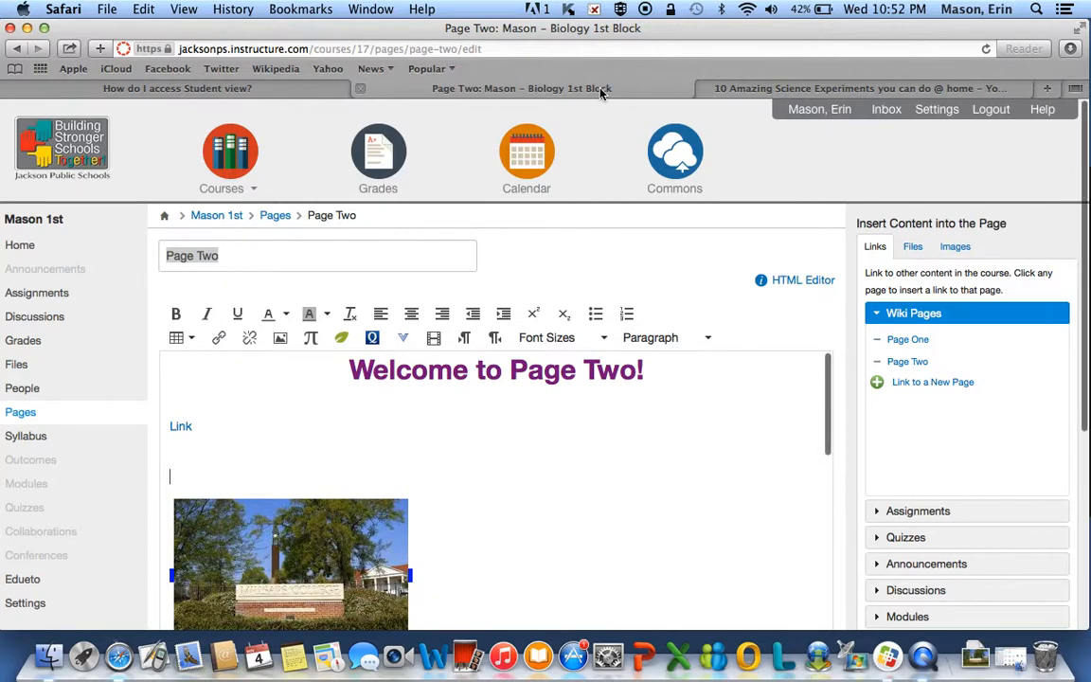
{"action": "left_click", "coordinate": [807, 281]}
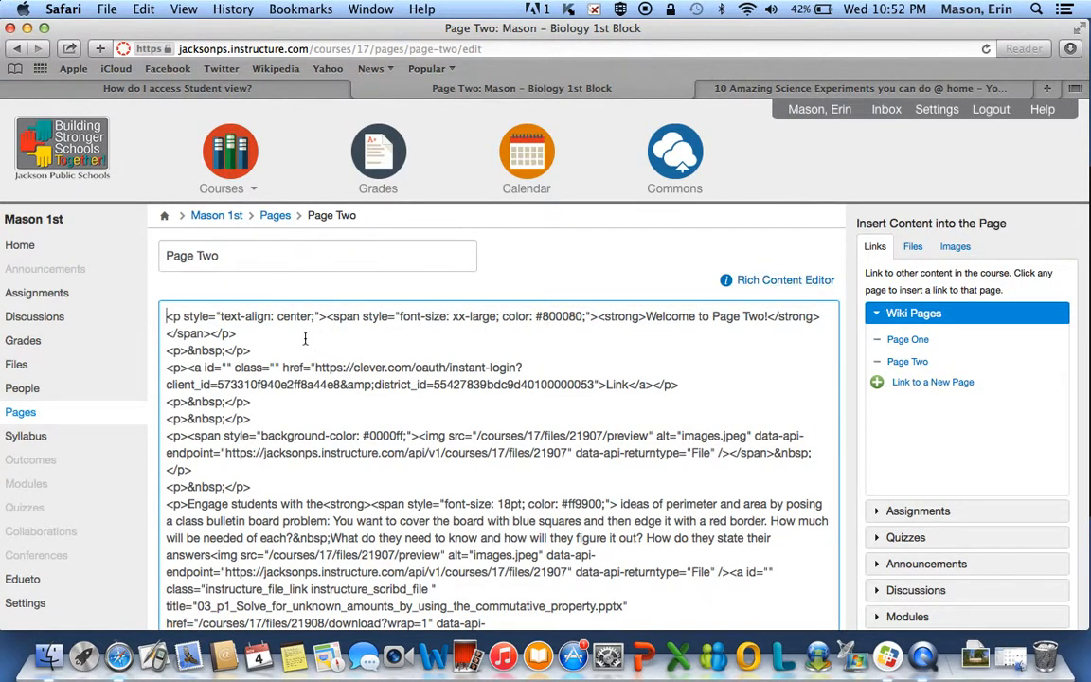
{"action": "type", "text": "<iframe width=\"560\" height=\"315\" src=\"https://www.youtube.com/embed/Ih6ApEBmHic\" frameborder=\"0\" allowfullscreen></iframe>"}
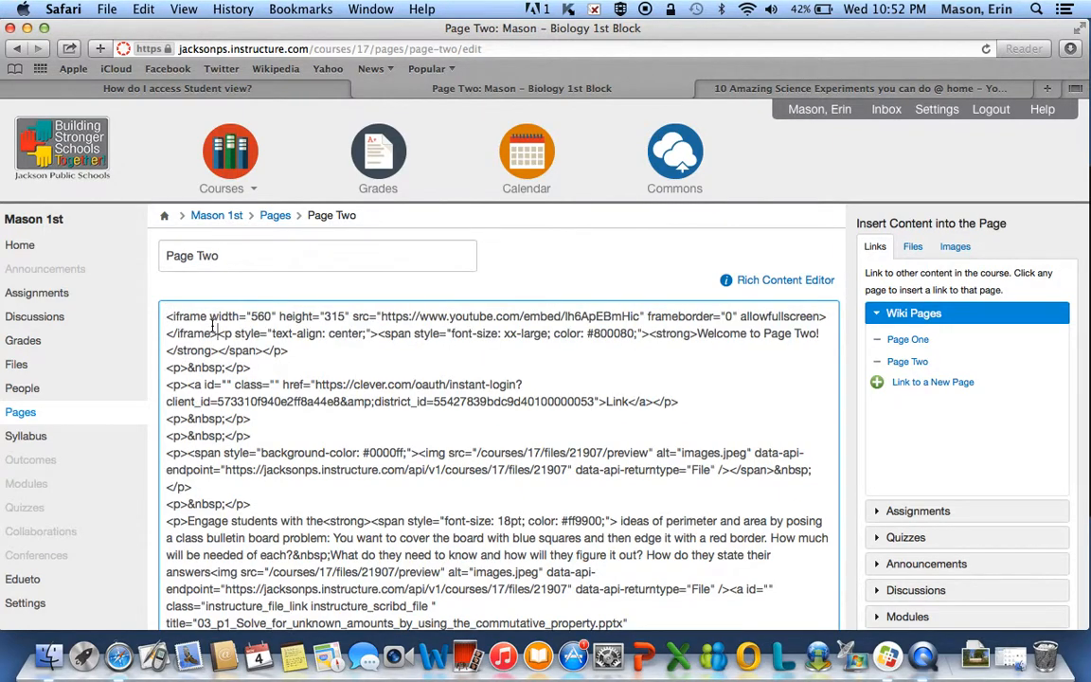
{"action": "scroll", "coordinate": [241, 322], "scroll_direction": "down", "scroll_amount": 5}
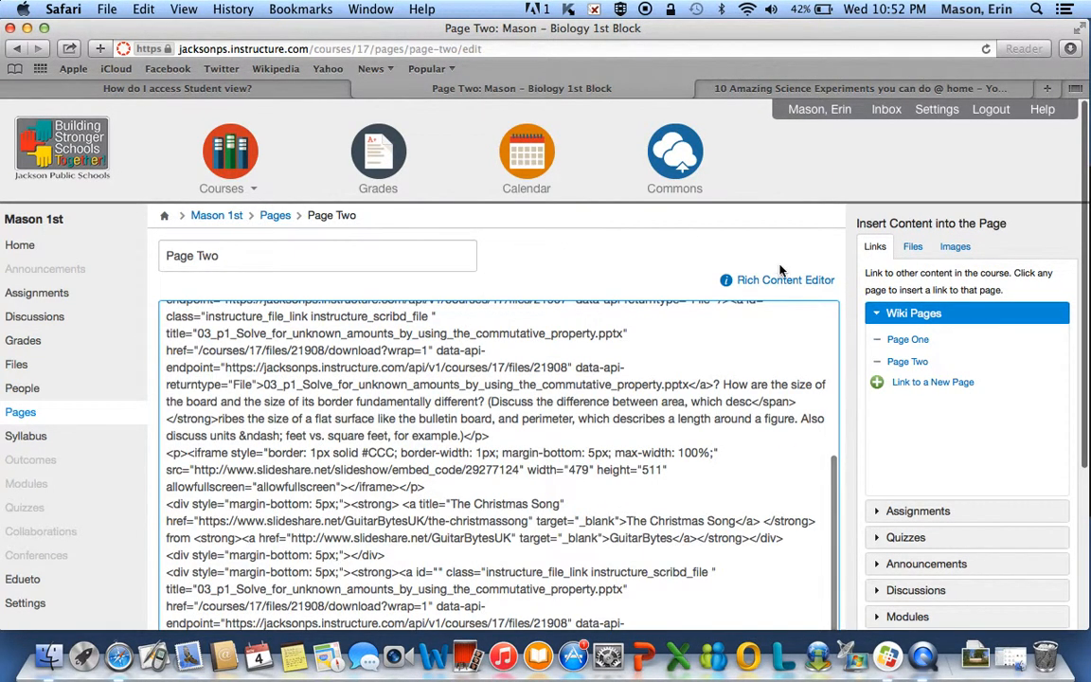
{"action": "left_click", "coordinate": [785, 280]}
Save Page Two and check the embedded YouTube video on the saved page
{"action": "scroll", "coordinate": [711, 494], "scroll_direction": "down", "scroll_amount": 5}
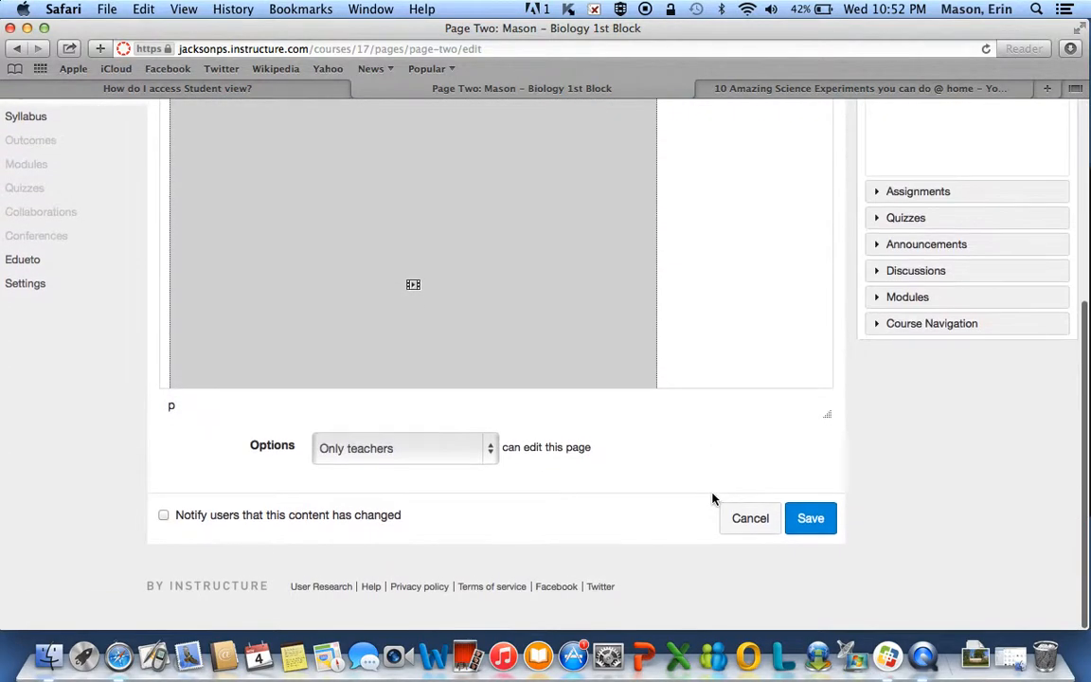
{"action": "left_click", "coordinate": [809, 527]}
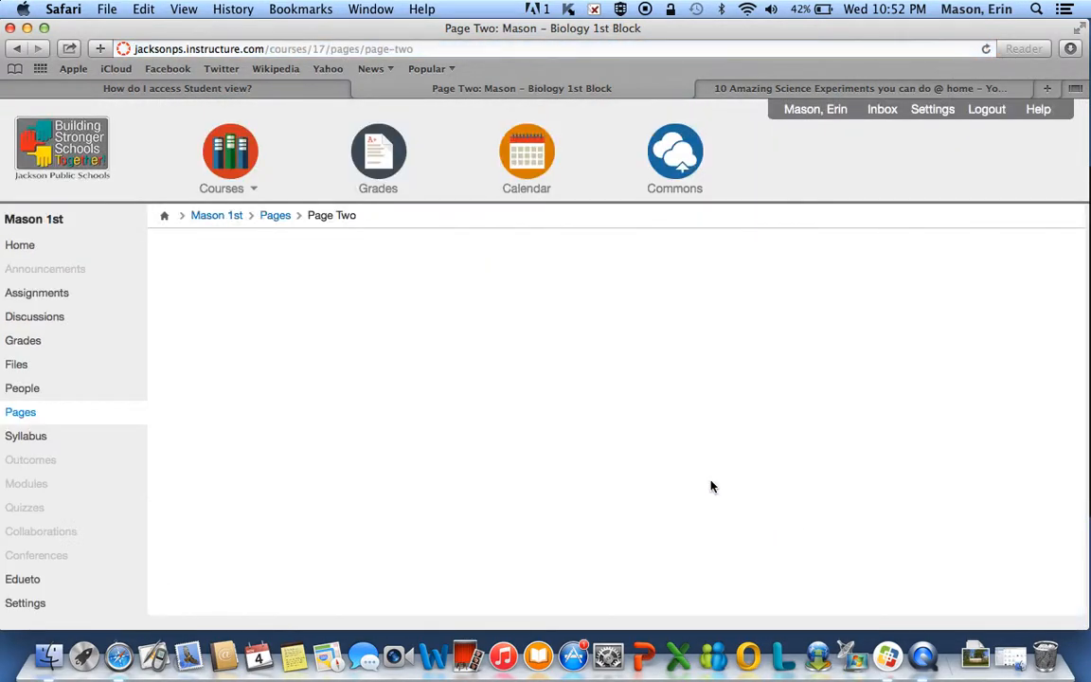
{"action": "scroll", "coordinate": [602, 582], "scroll_direction": "down", "scroll_amount": 3}
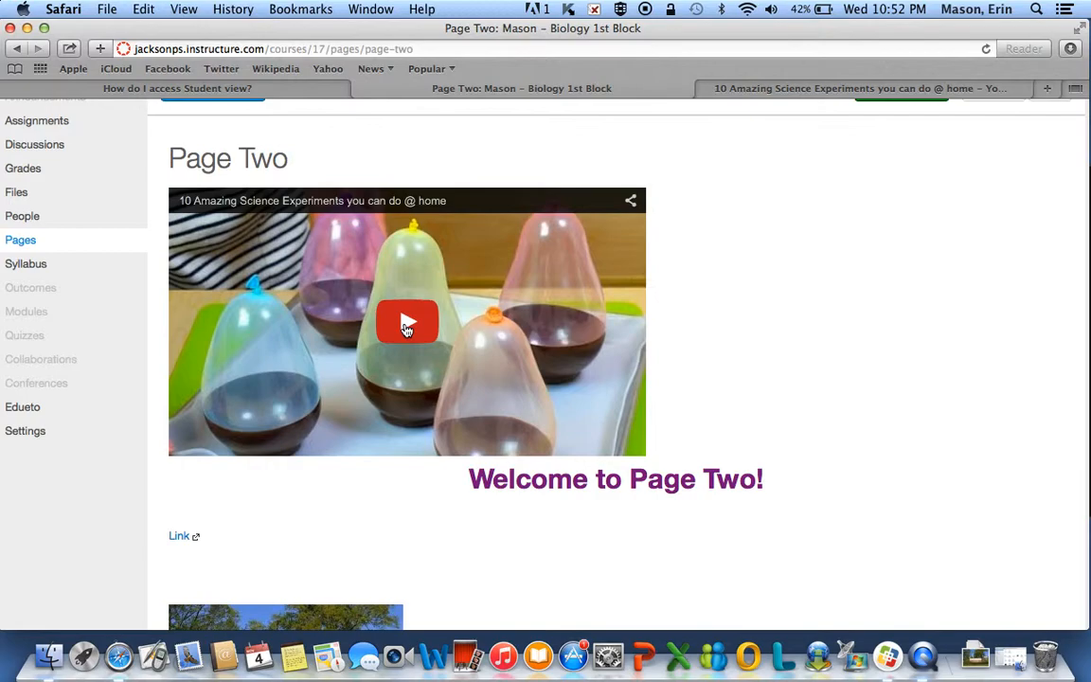
{"action": "scroll", "coordinate": [405, 326], "scroll_direction": "up", "scroll_amount": 4}
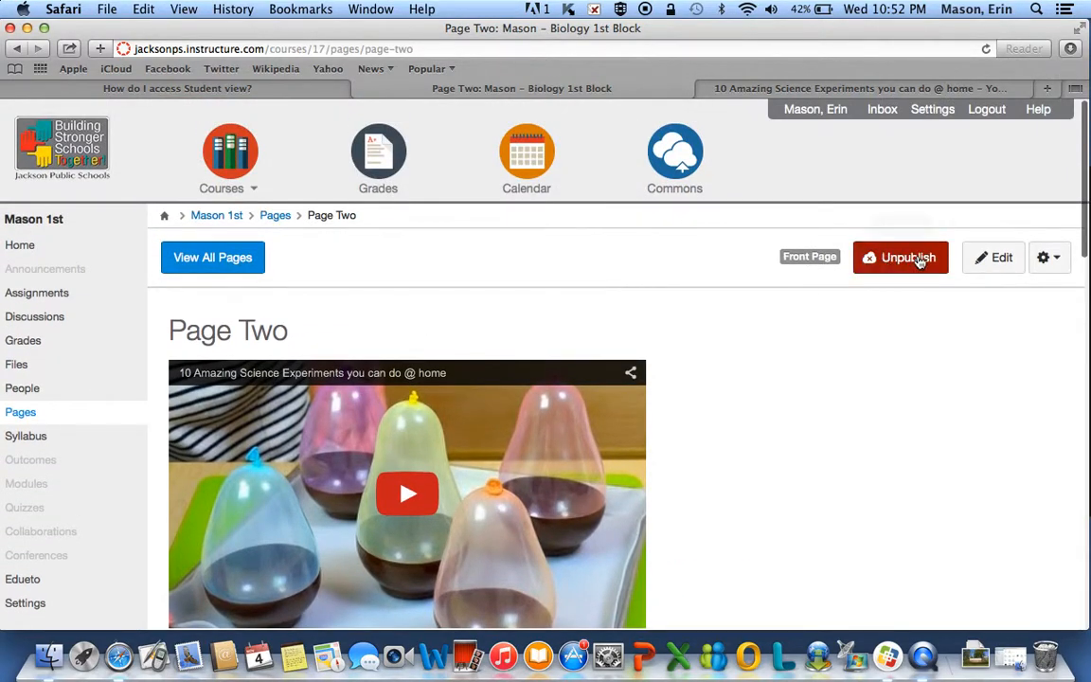
View the HTML source of Page Two in edit mode, and leave for the course home page without saving
{"action": "left_click", "coordinate": [999, 263]}
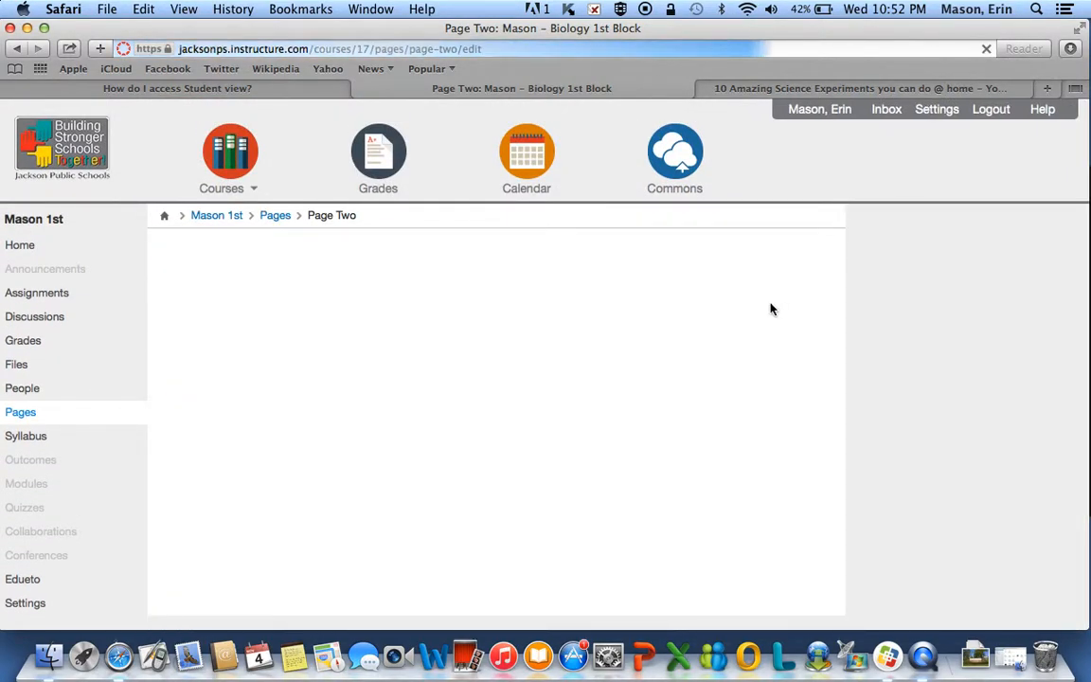
{"action": "left_click", "coordinate": [784, 282]}
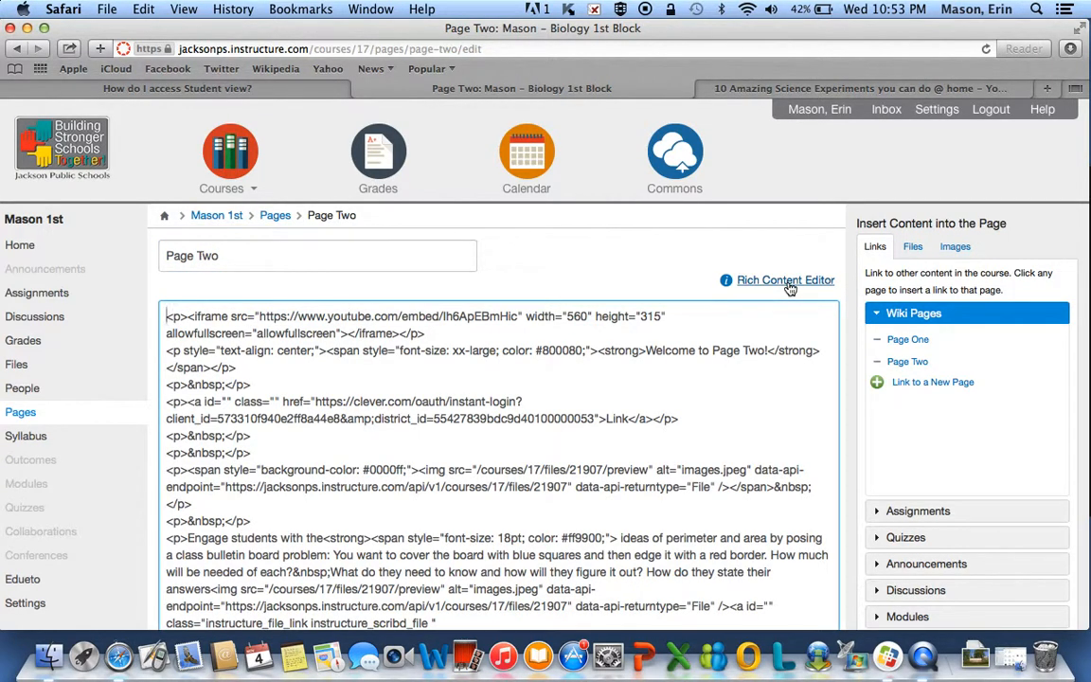
{"action": "left_click", "coordinate": [11, 246]}
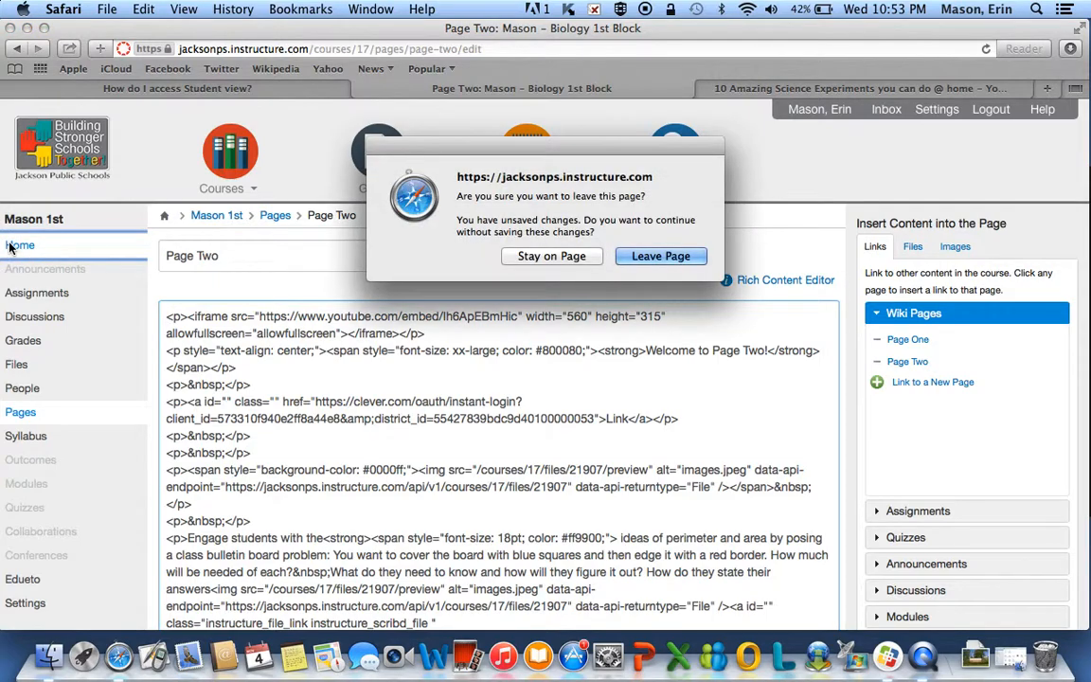
{"action": "left_click", "coordinate": [637, 258]}
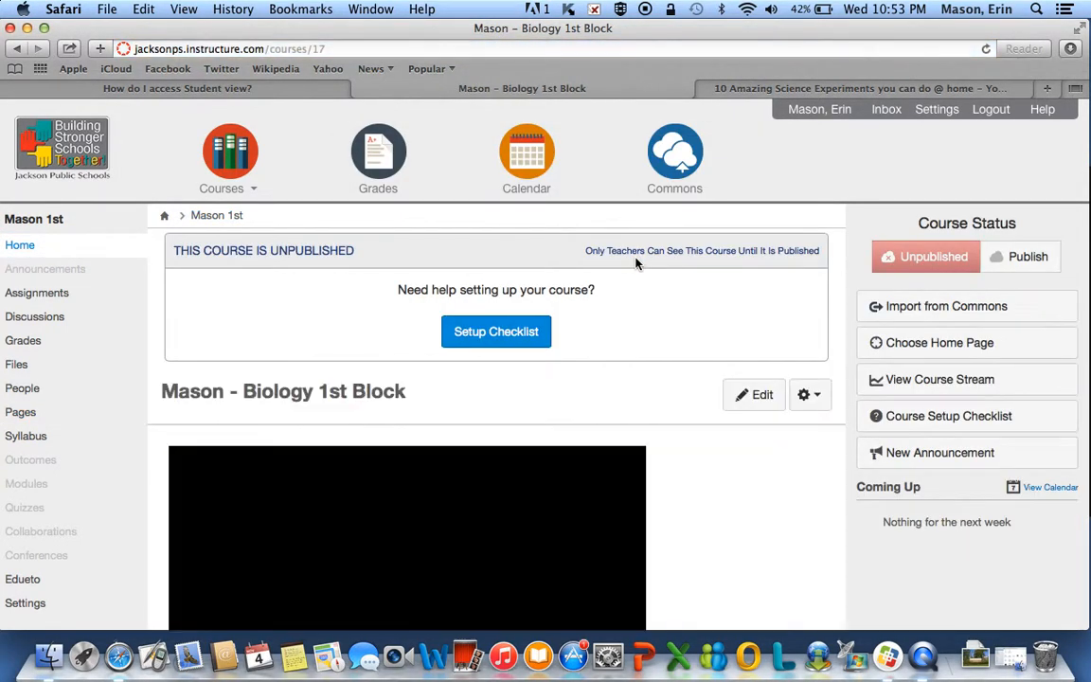
Set the course home page to display the Assignments List, and look through the assignments shown there
{"action": "scroll", "coordinate": [675, 493], "scroll_direction": "down", "scroll_amount": 5}
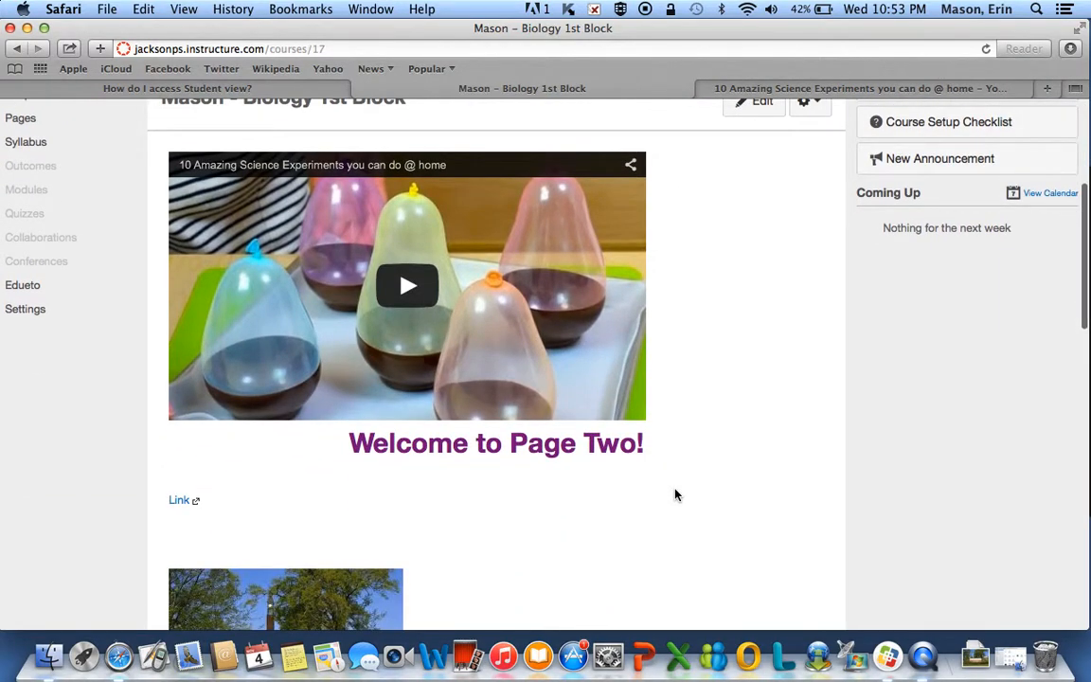
{"action": "scroll", "coordinate": [675, 493], "scroll_direction": "up", "scroll_amount": 4}
{"action": "scroll", "coordinate": [675, 493], "scroll_direction": "down", "scroll_amount": 2}
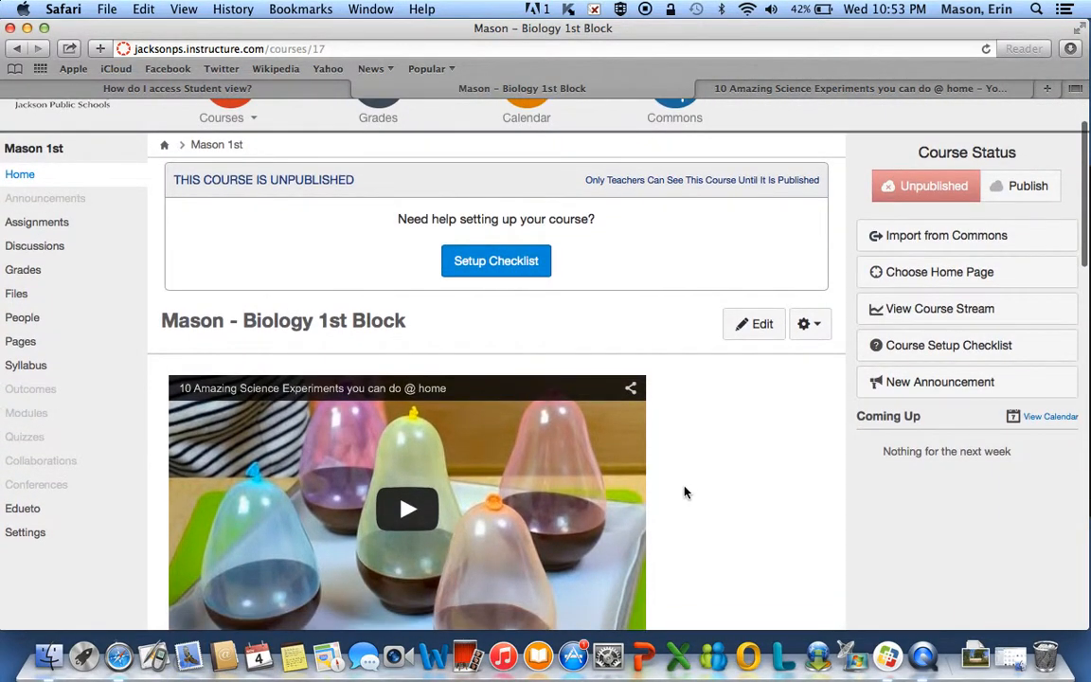
{"action": "left_click", "coordinate": [983, 281]}
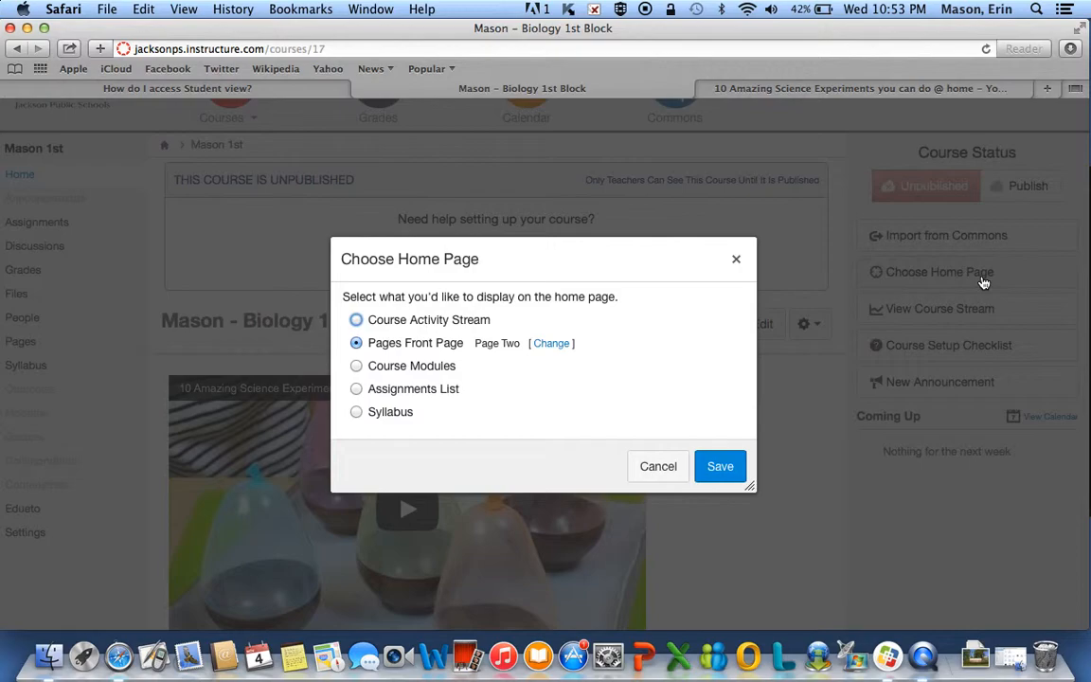
{"action": "left_click", "coordinate": [402, 391]}
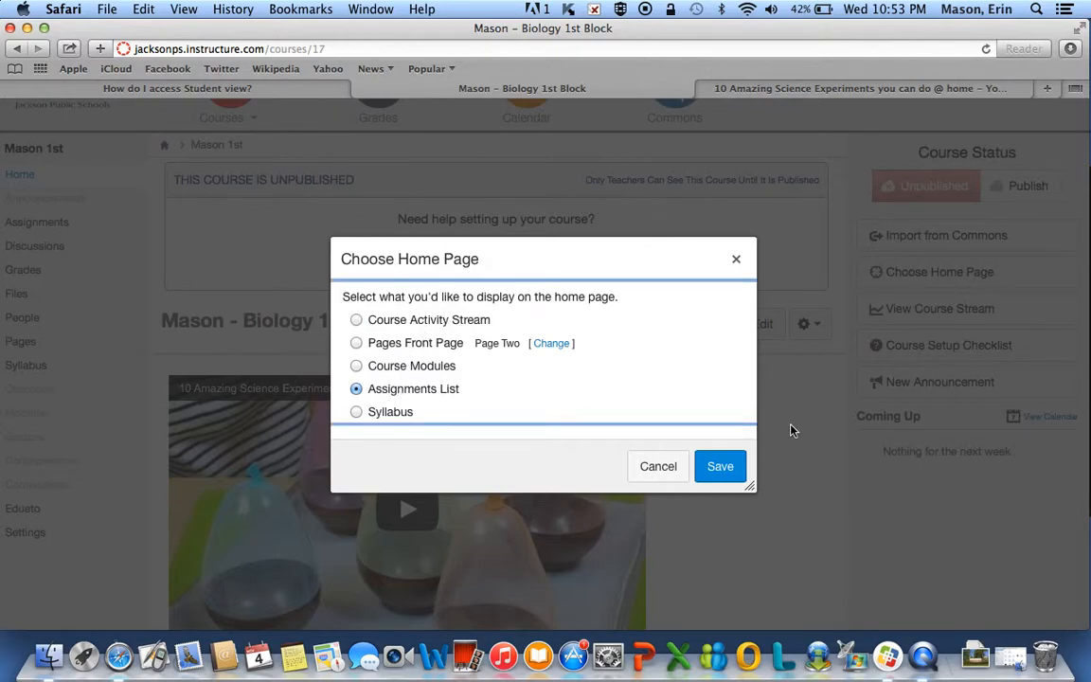
{"action": "left_click", "coordinate": [721, 467]}
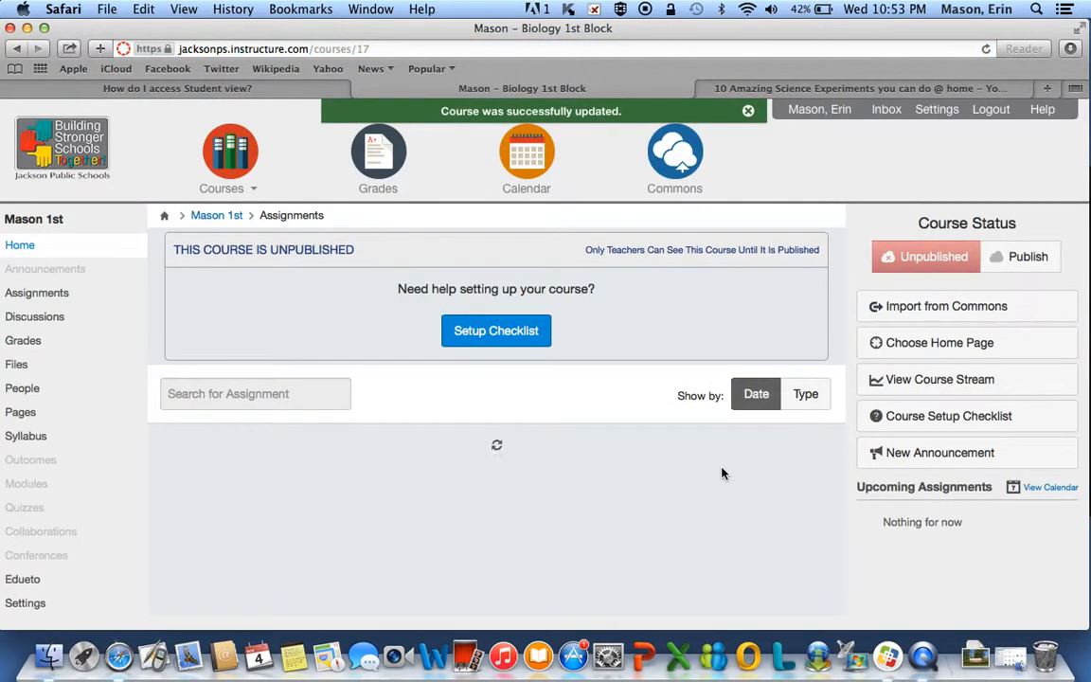
{"action": "scroll", "coordinate": [587, 572], "scroll_direction": "down", "scroll_amount": 5}
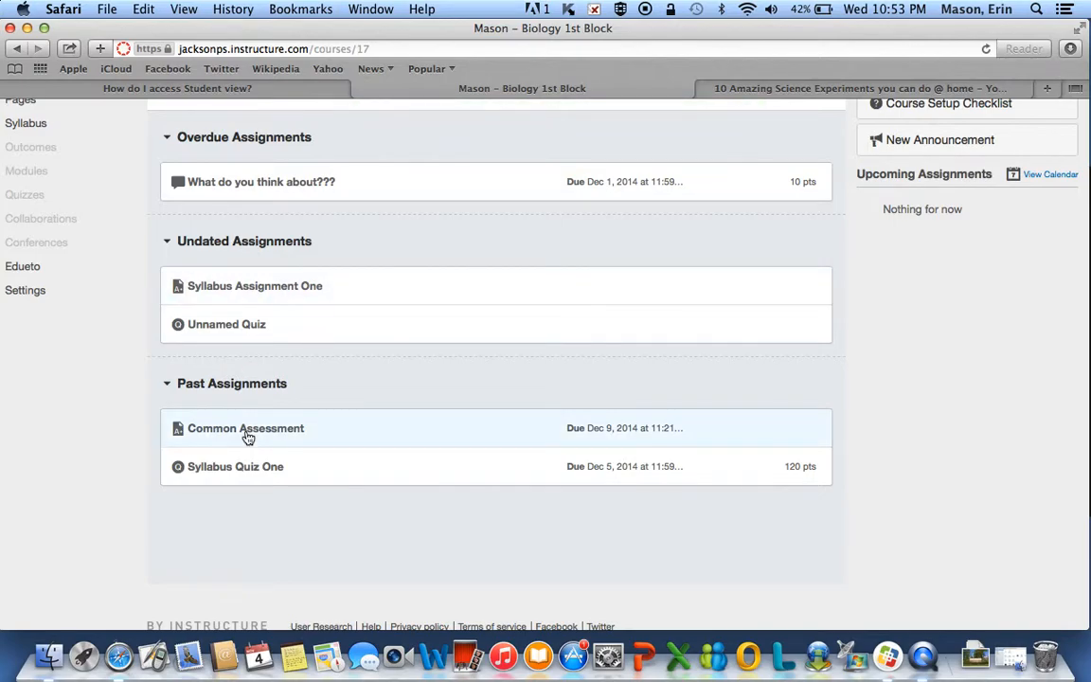
{"action": "scroll", "coordinate": [254, 444], "scroll_direction": "up", "scroll_amount": 3}
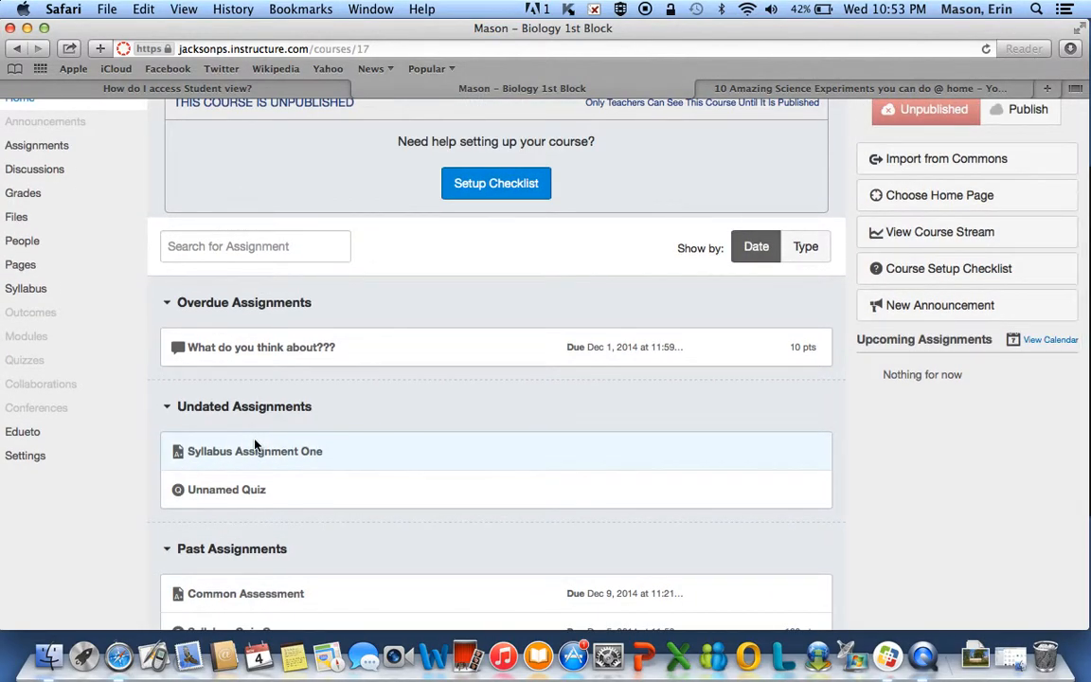
{"action": "scroll", "coordinate": [254, 443], "scroll_direction": "up", "scroll_amount": 3}
{"action": "scroll", "coordinate": [254, 443], "scroll_direction": "down", "scroll_amount": 2}
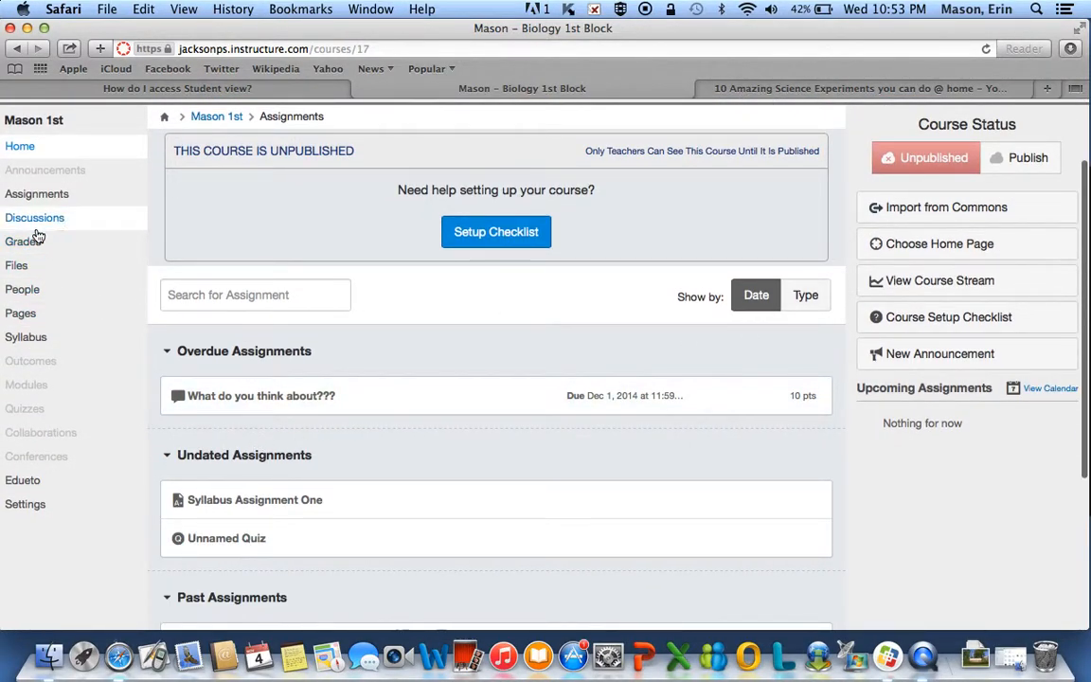
Start a new assignment in the course's Assignments area and name it "Written essay"
{"action": "left_click", "coordinate": [38, 195]}
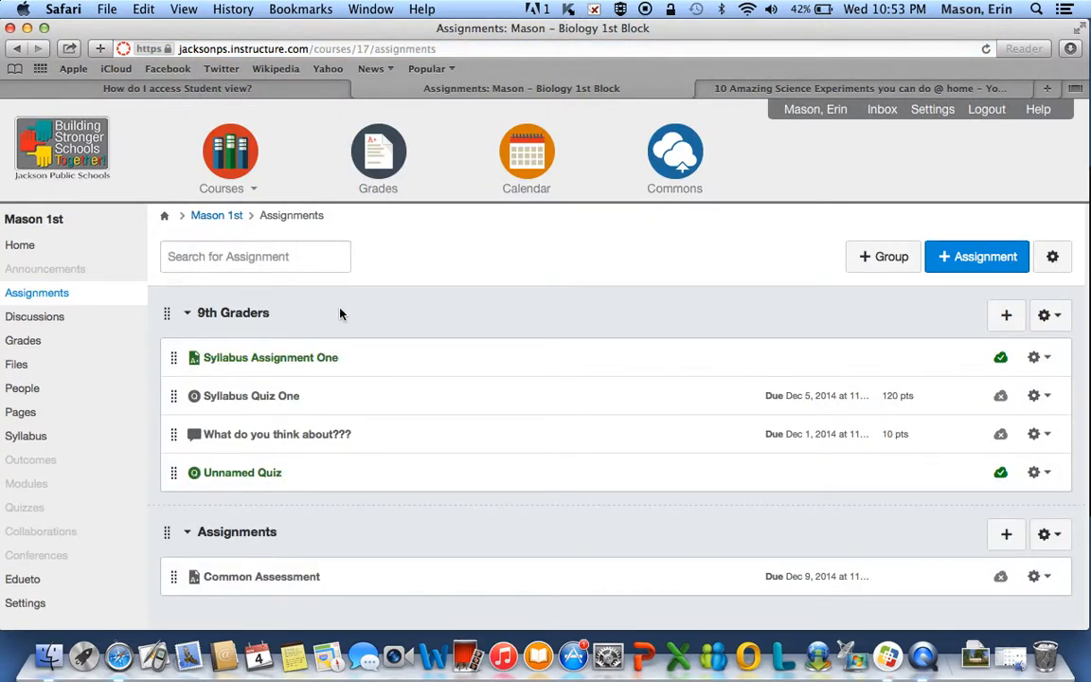
{"action": "left_click", "coordinate": [982, 257]}
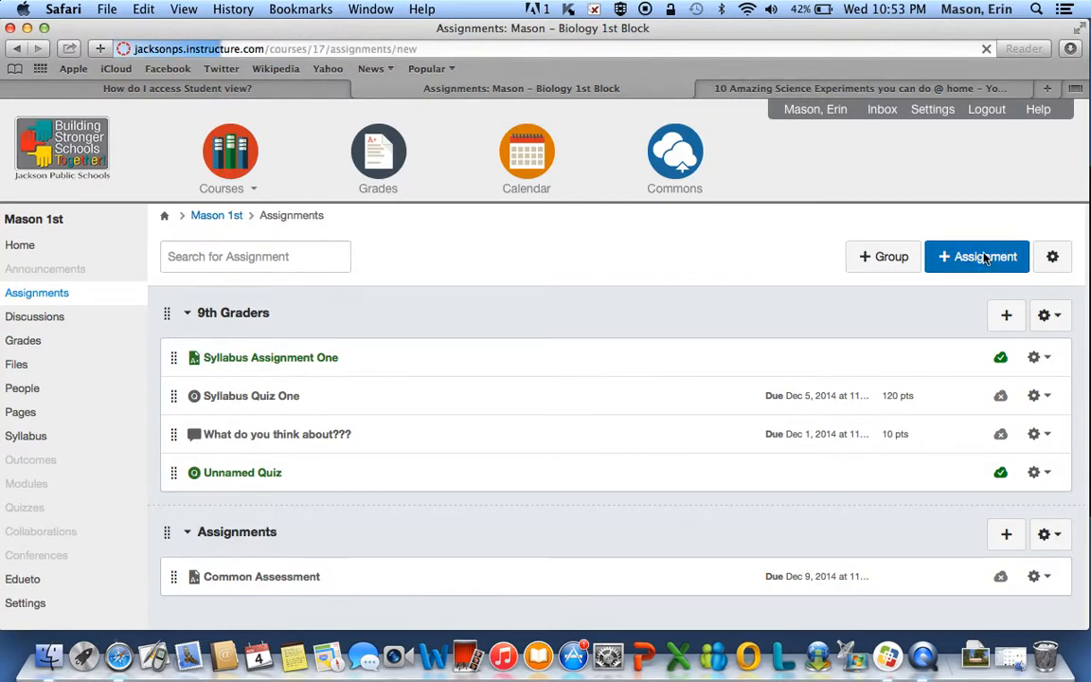
{"action": "left_click", "coordinate": [437, 309]}
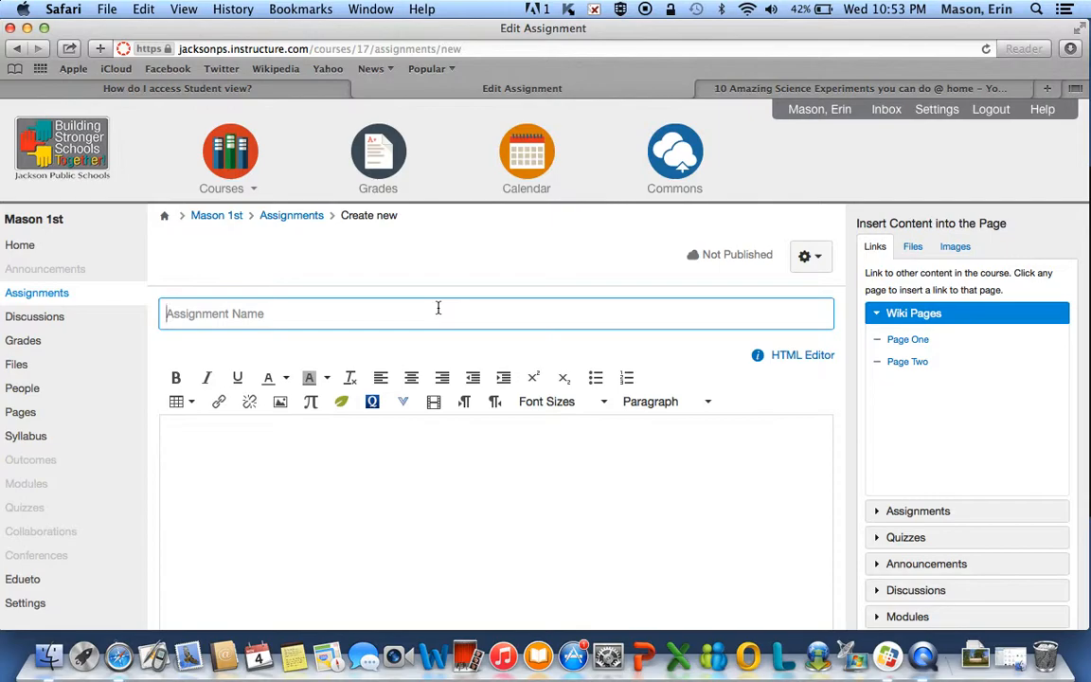
{"action": "type", "text": "Wtitten essay"}
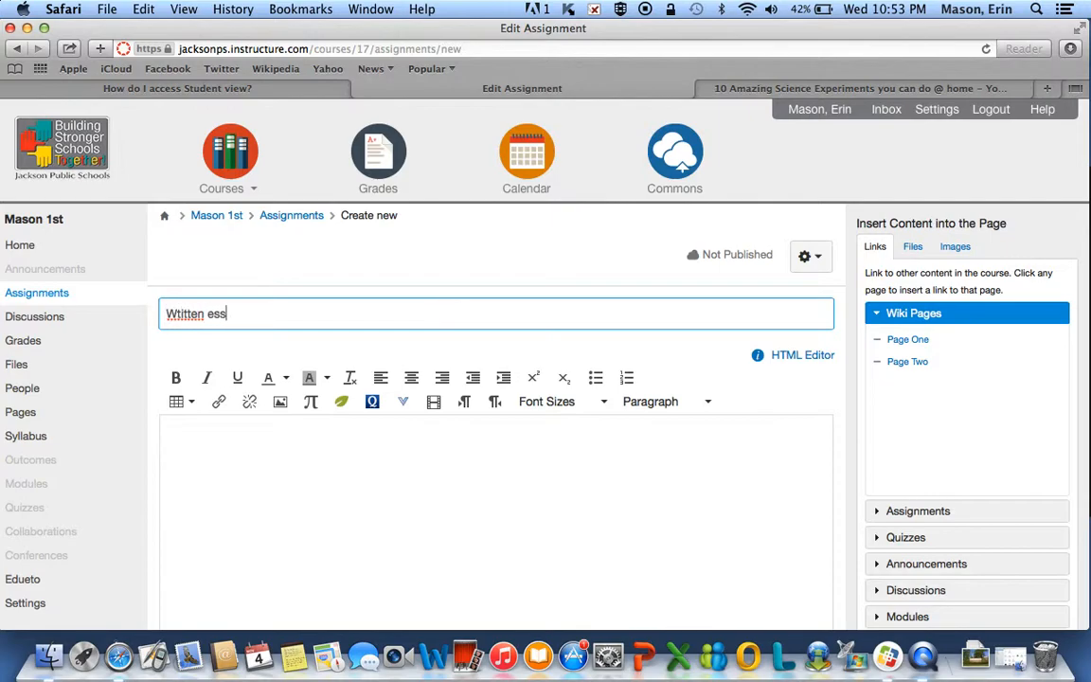
{"action": "right_click", "coordinate": [188, 313]}
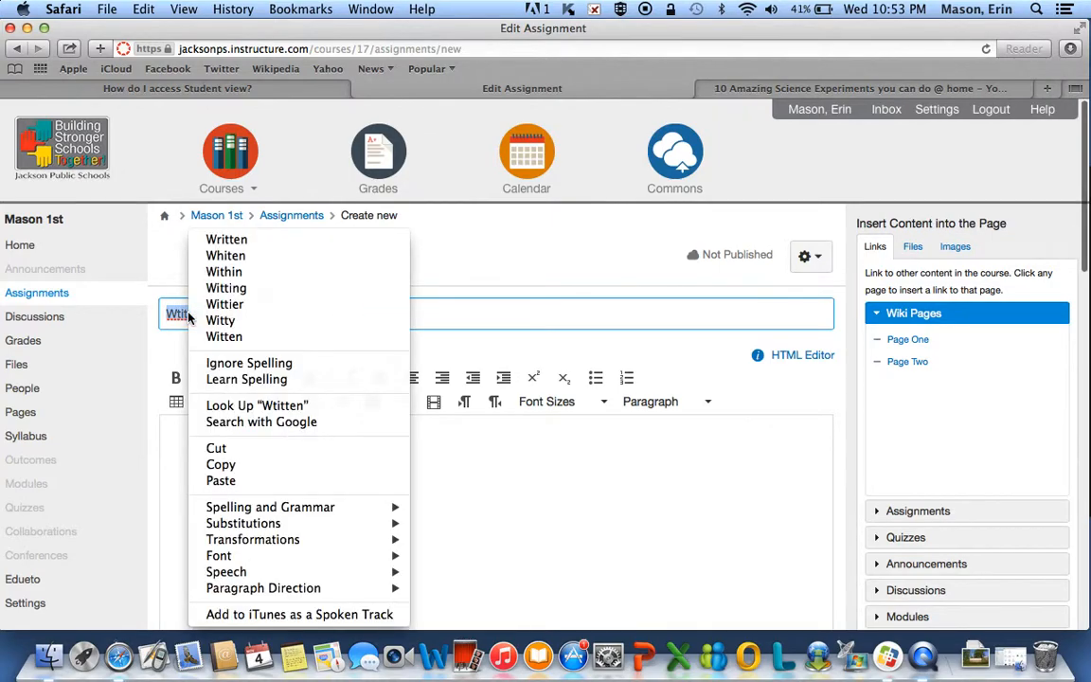
{"action": "left_click", "coordinate": [226, 240]}
Write "This is assignment." as the assignment's description, followed by a run of blank lines
{"action": "left_click", "coordinate": [431, 478]}
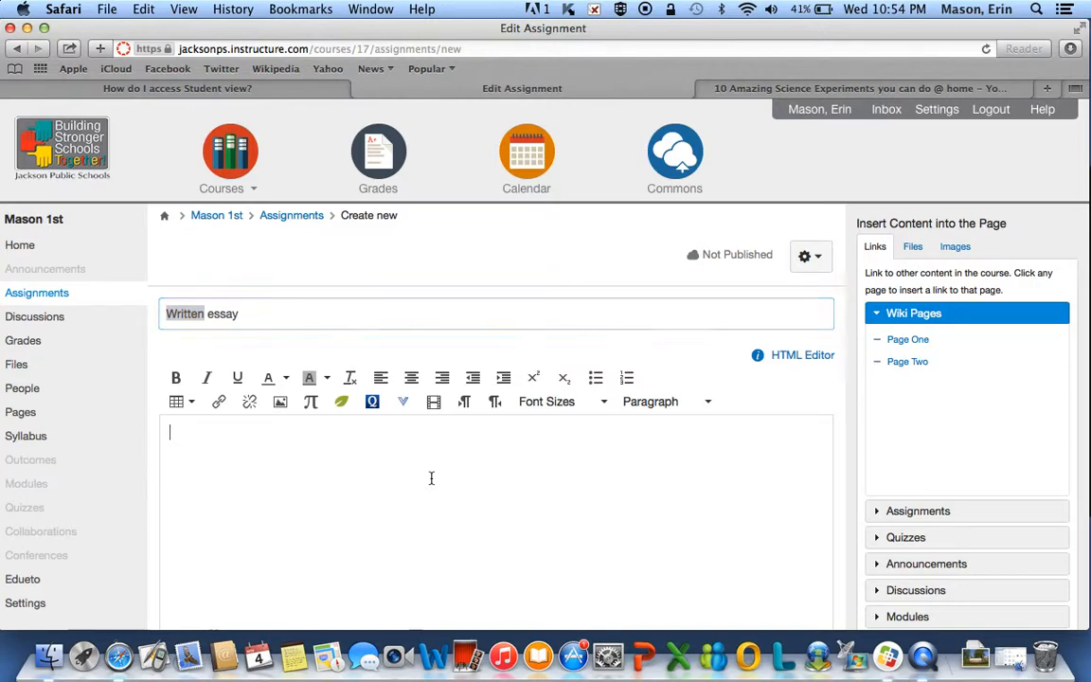
{"action": "type", "text": "This is assignment"}
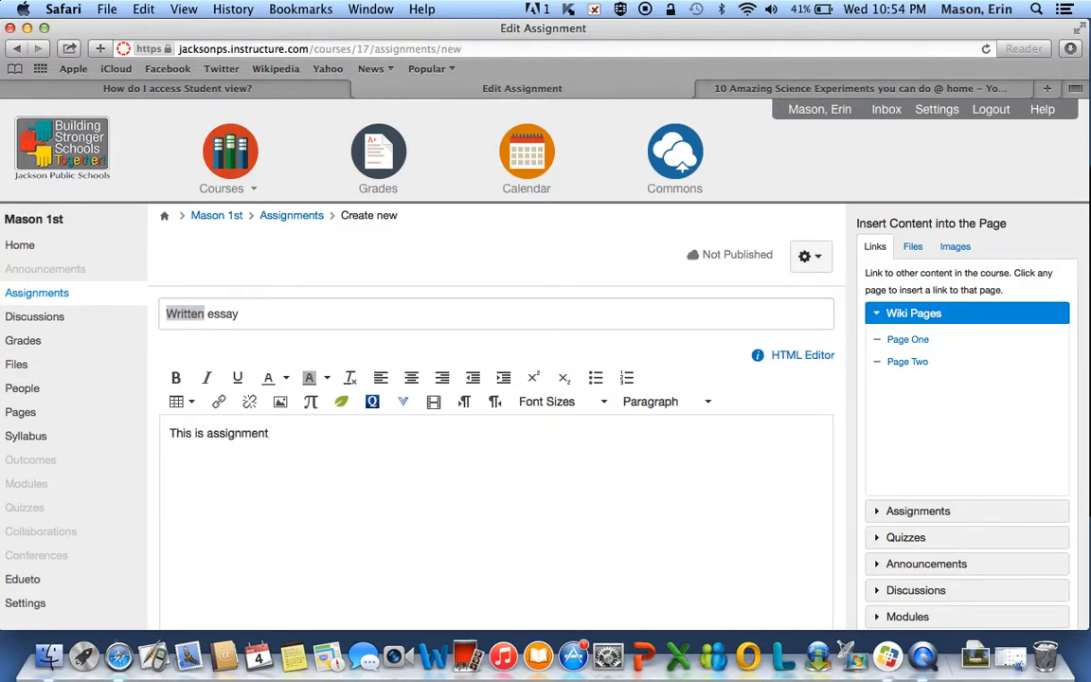
{"action": "type", "text": "."}
{"action": "key", "text": "Return"}
{"action": "key", "text": "Return"}
{"action": "key", "text": "Return"}
{"action": "key", "text": "Return"}
{"action": "key", "text": "Return"}
{"action": "key", "text": "Return"}
{"action": "key", "text": "Return"}
{"action": "key", "text": "Return"}
{"action": "key", "text": "Return"}
{"action": "key", "text": "Return"}
{"action": "key", "text": "Return"}
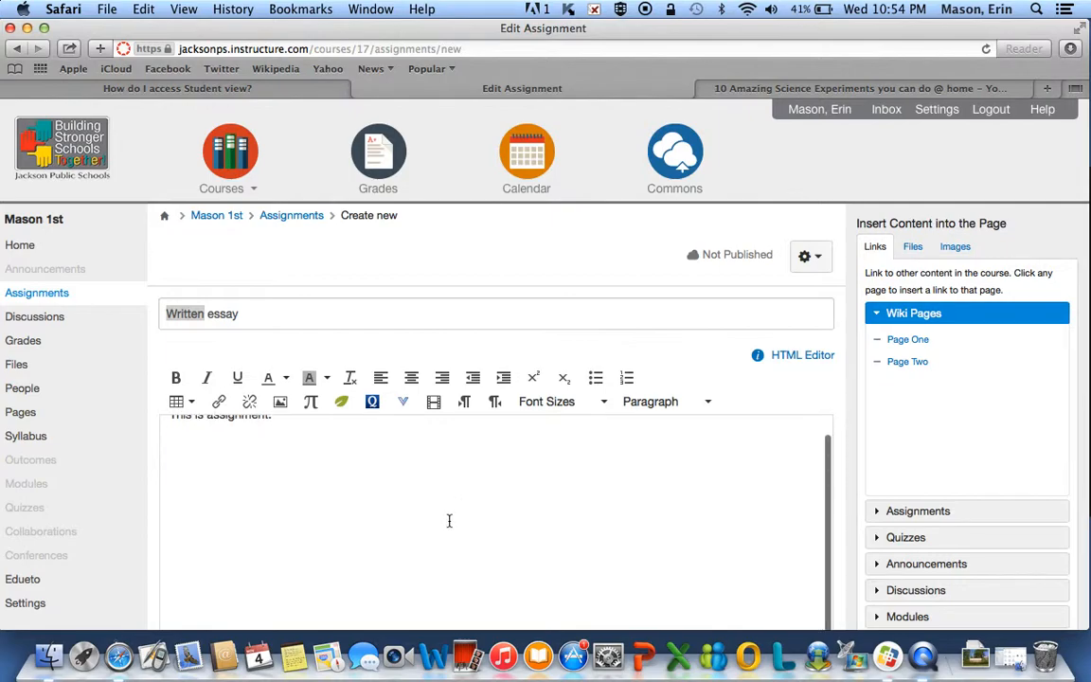
Look through the submission types, try External Tool, and set the submission type back to Online
{"action": "scroll", "coordinate": [901, 422], "scroll_direction": "down", "scroll_amount": 10}
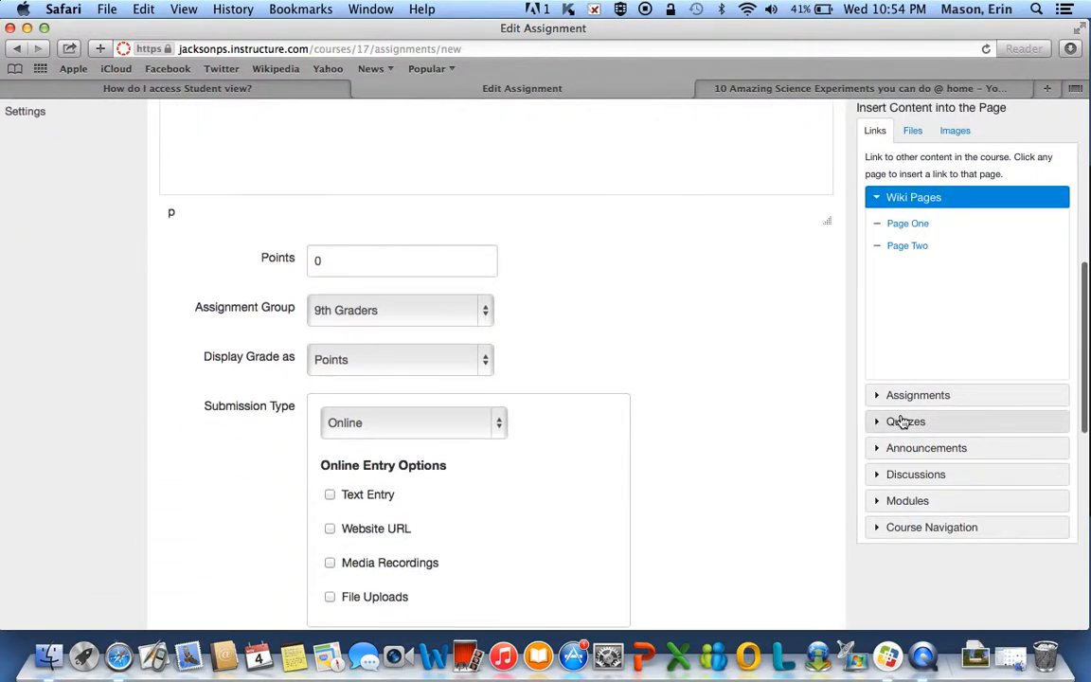
{"action": "scroll", "coordinate": [901, 421], "scroll_direction": "down", "scroll_amount": 2}
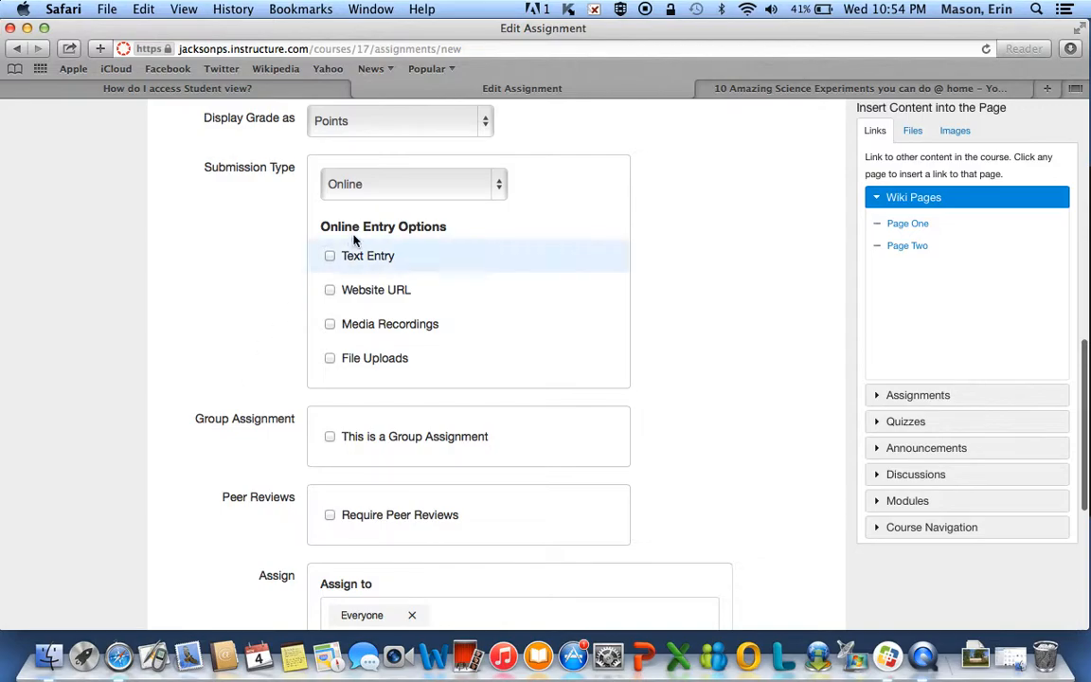
{"action": "left_click", "coordinate": [395, 195]}
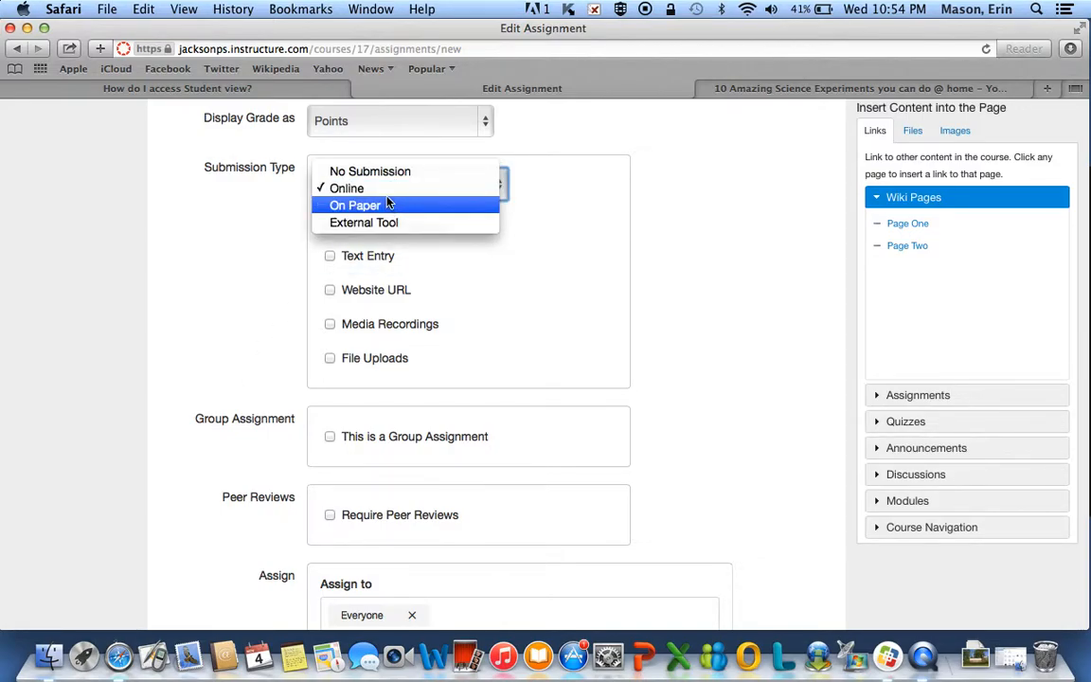
{"action": "left_click", "coordinate": [383, 189]}
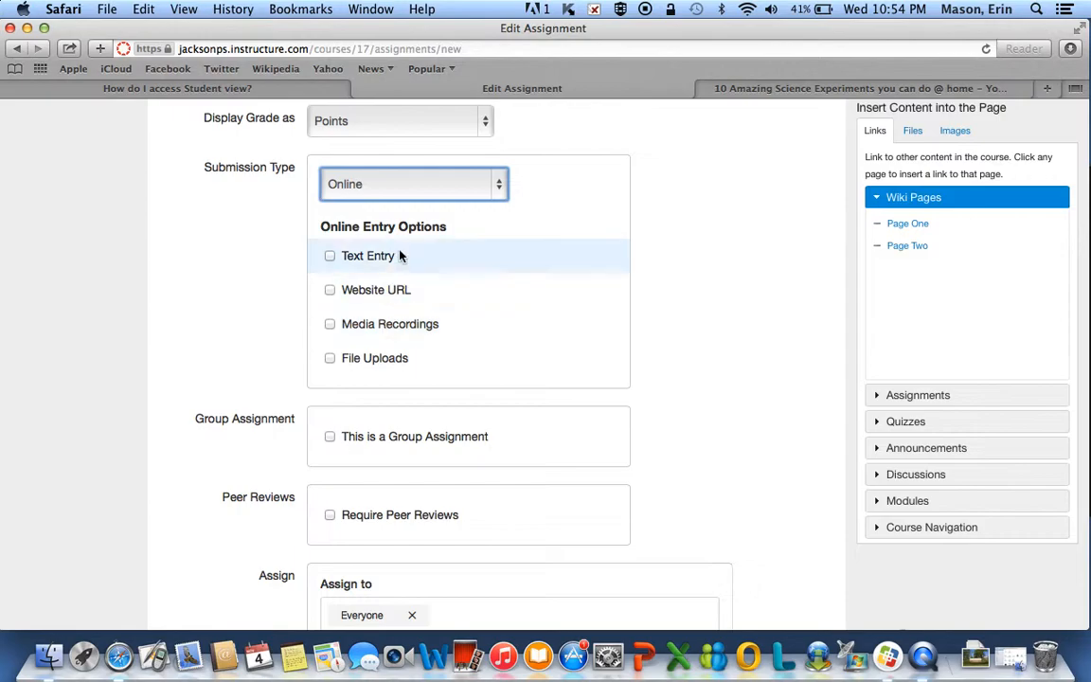
{"action": "left_click", "coordinate": [421, 188]}
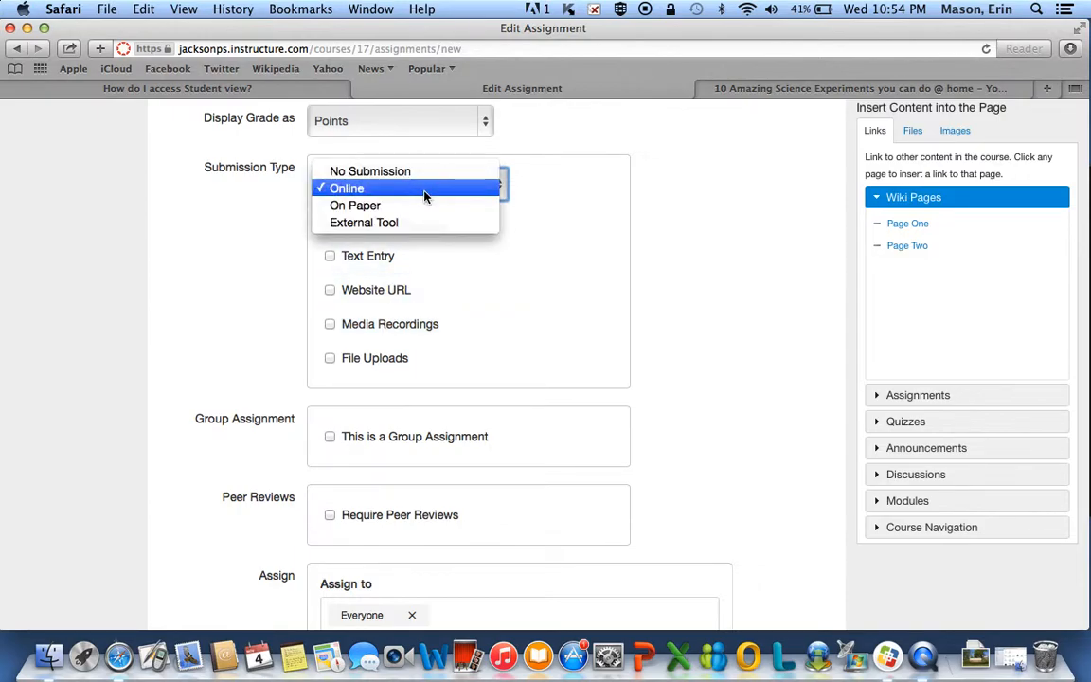
{"action": "left_click", "coordinate": [412, 222]}
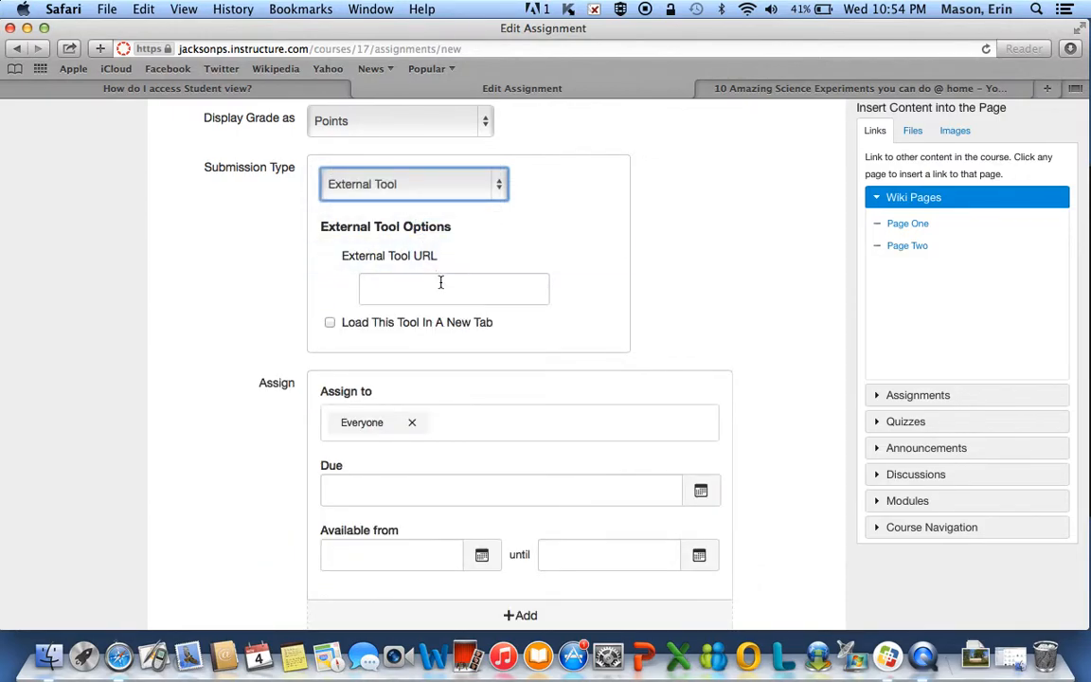
{"action": "left_click", "coordinate": [454, 186]}
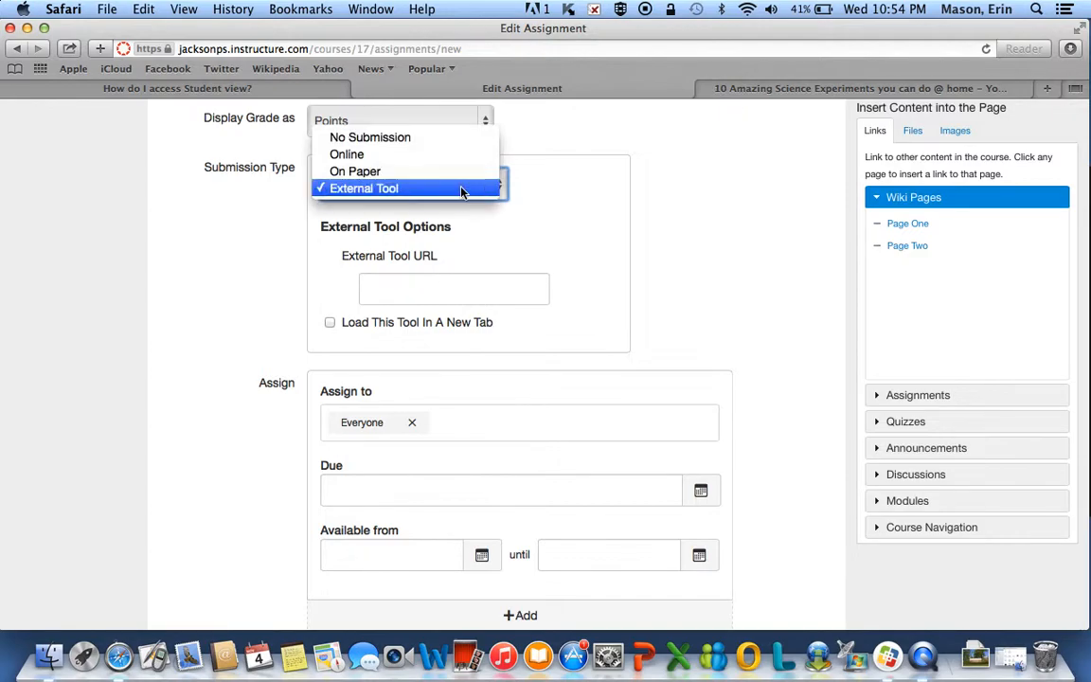
{"action": "left_click", "coordinate": [416, 159]}
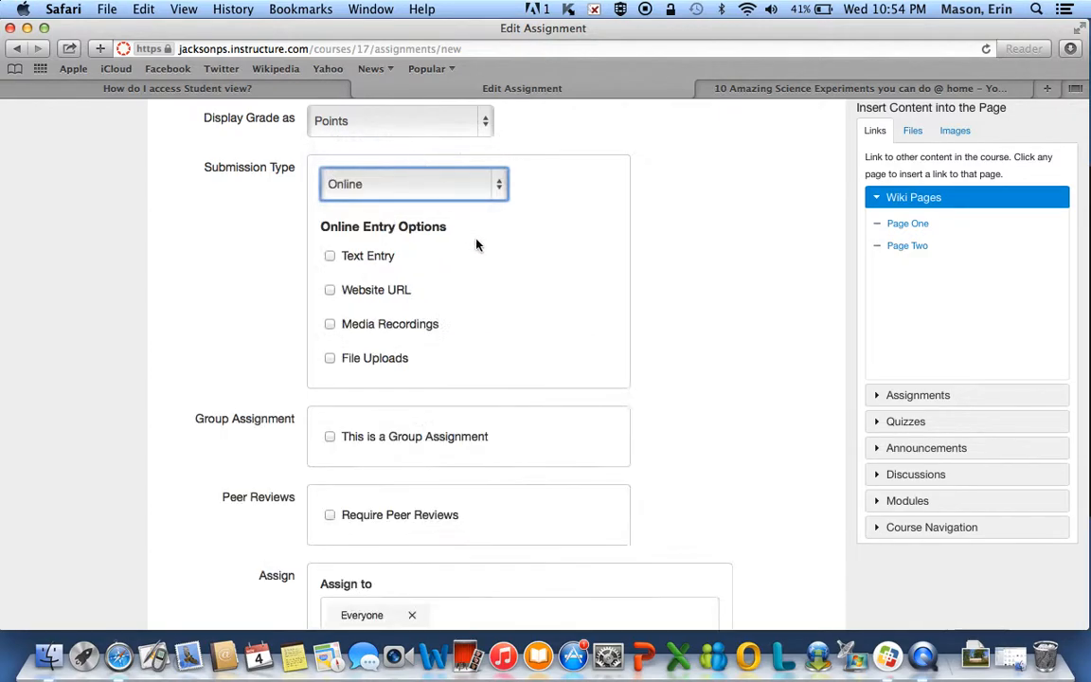
Allow File Uploads as the online entry option and save the assignment, leaving due and availability dates blank
{"action": "scroll", "coordinate": [541, 349], "scroll_direction": "down", "scroll_amount": 5}
{"action": "scroll", "coordinate": [542, 348], "scroll_direction": "down", "scroll_amount": 3}
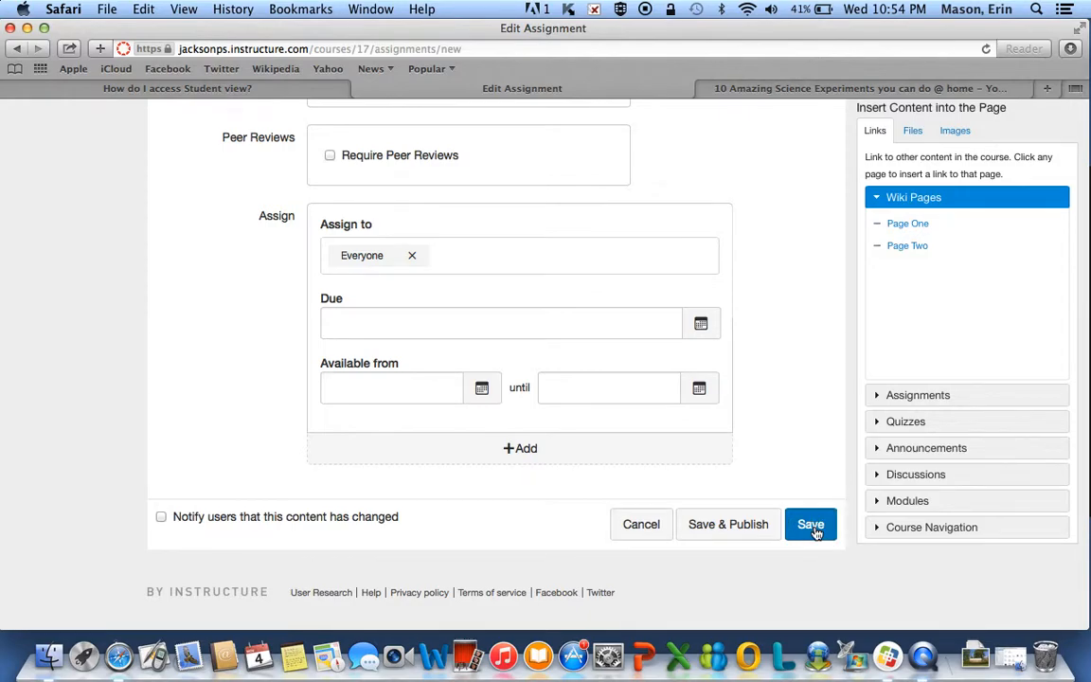
{"action": "left_click", "coordinate": [812, 528]}
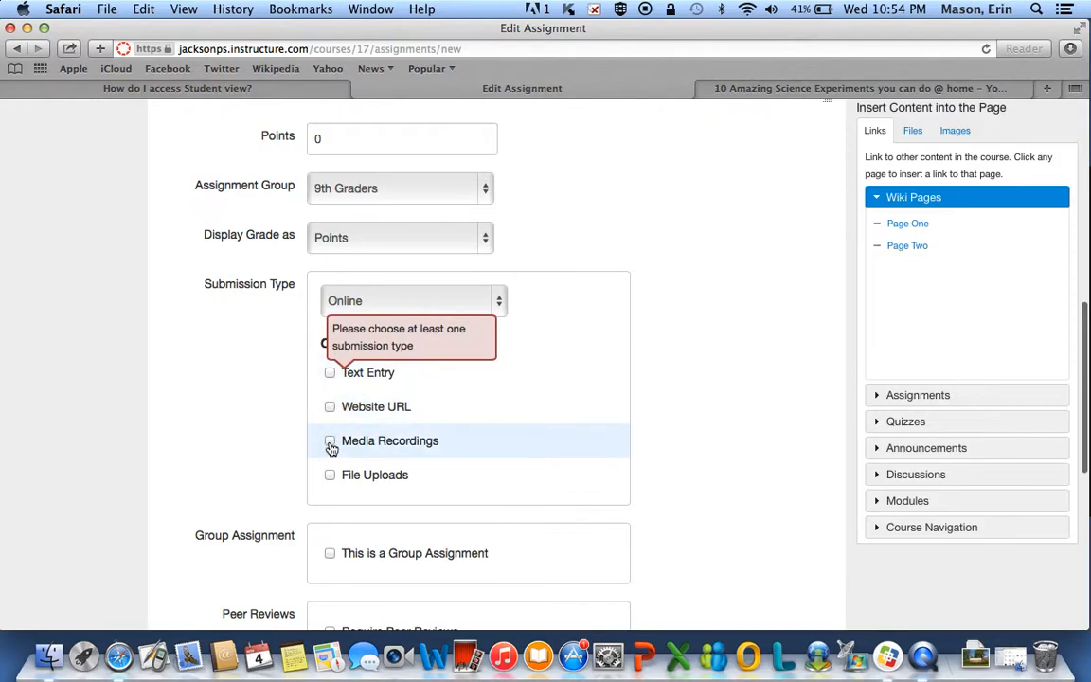
{"action": "left_click", "coordinate": [329, 474]}
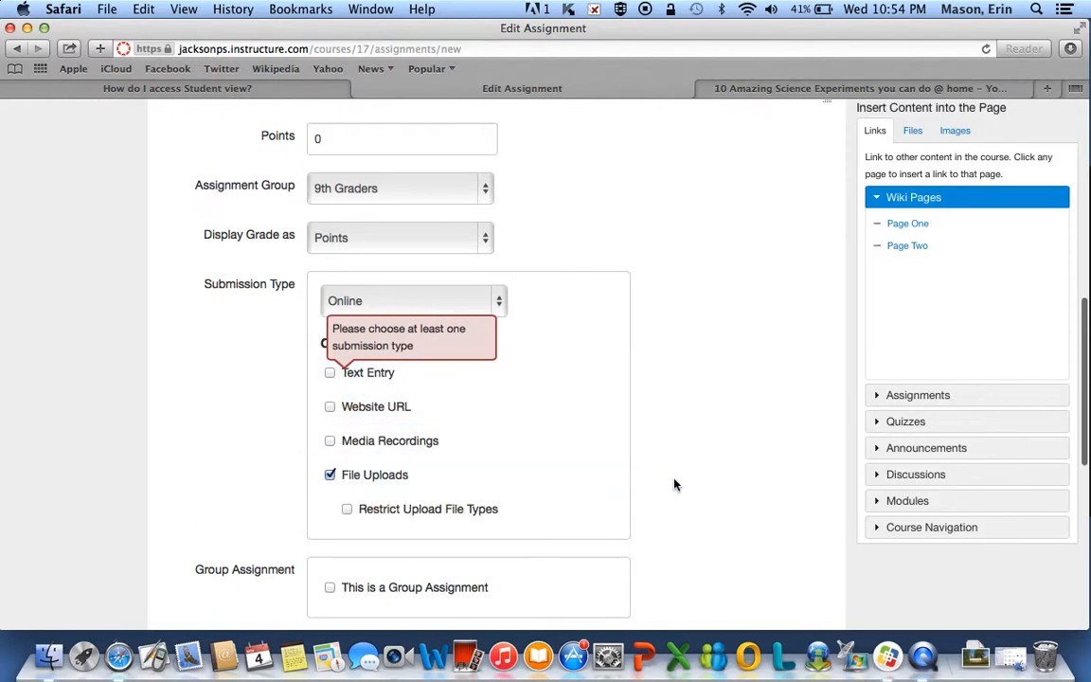
{"action": "scroll", "coordinate": [674, 482], "scroll_direction": "down", "scroll_amount": 10}
{"action": "left_click", "coordinate": [828, 530]}
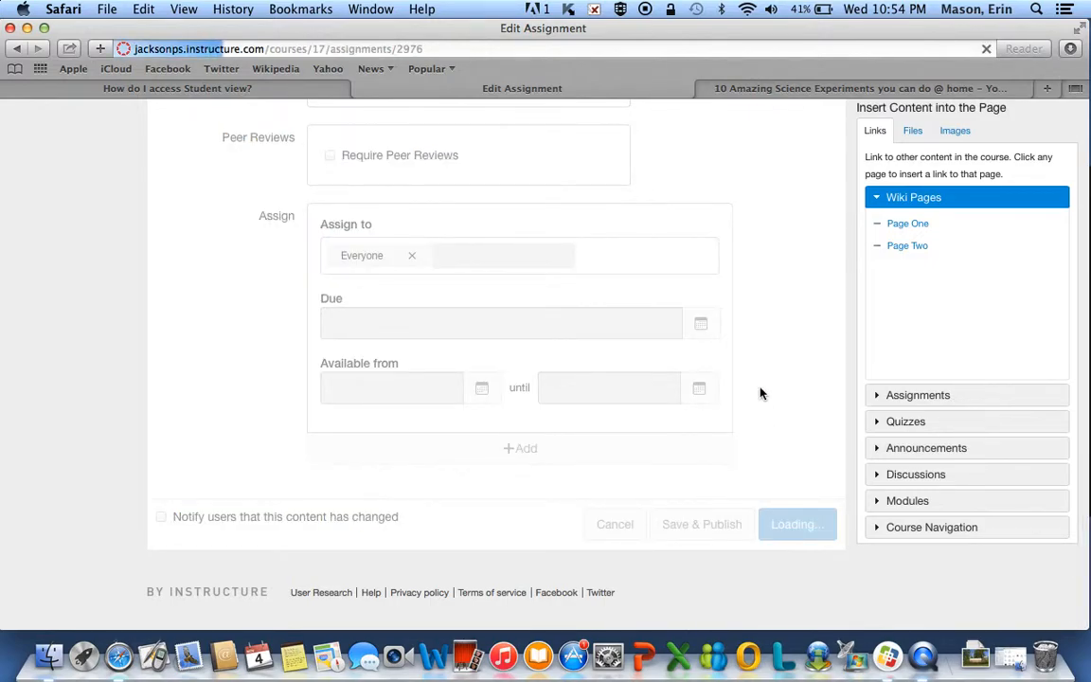
Publish the saved "Written essay" assignment
{"action": "scroll", "coordinate": [762, 392], "scroll_direction": "down", "scroll_amount": 2}
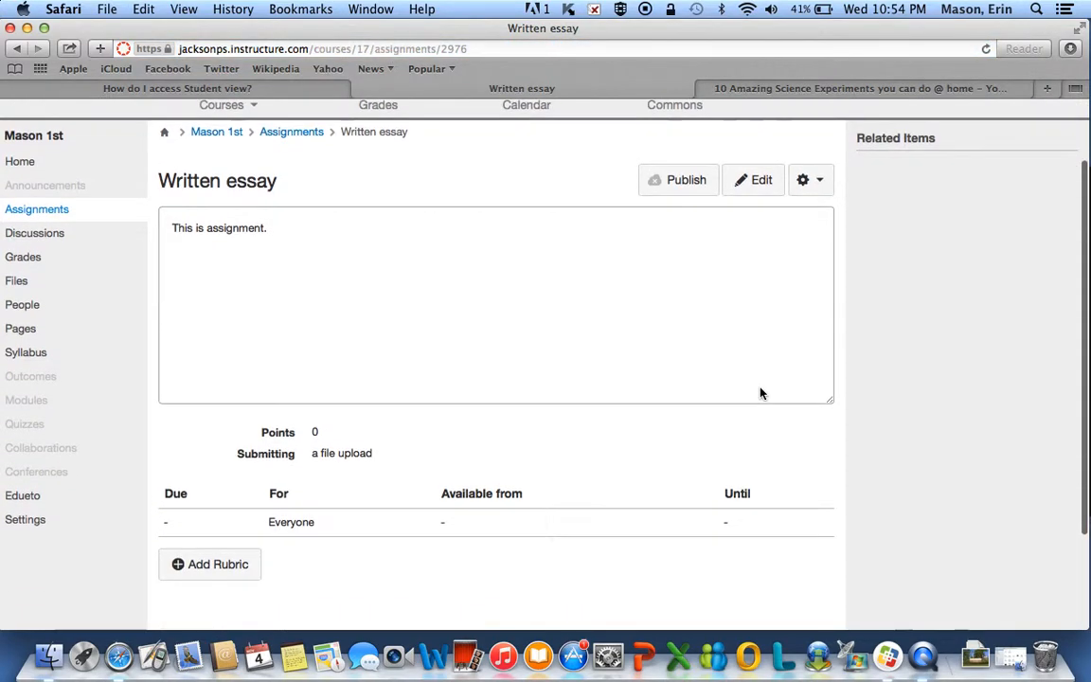
{"action": "scroll", "coordinate": [762, 393], "scroll_direction": "down", "scroll_amount": 1}
{"action": "left_click", "coordinate": [674, 138]}
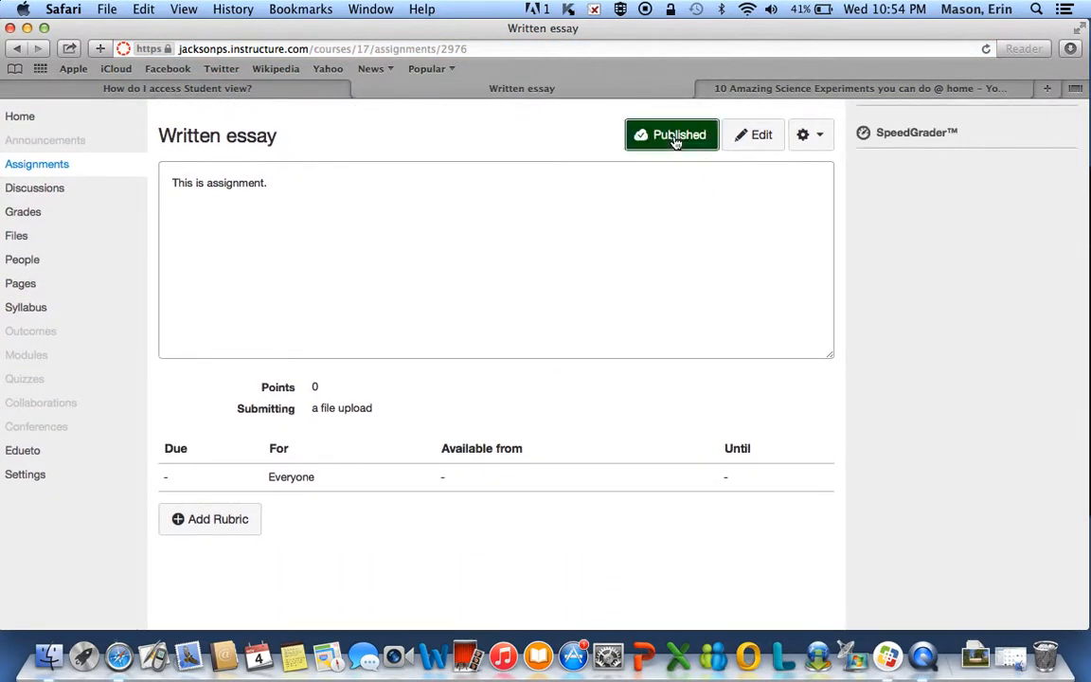
{"action": "scroll", "coordinate": [843, 235], "scroll_direction": "up", "scroll_amount": 3}
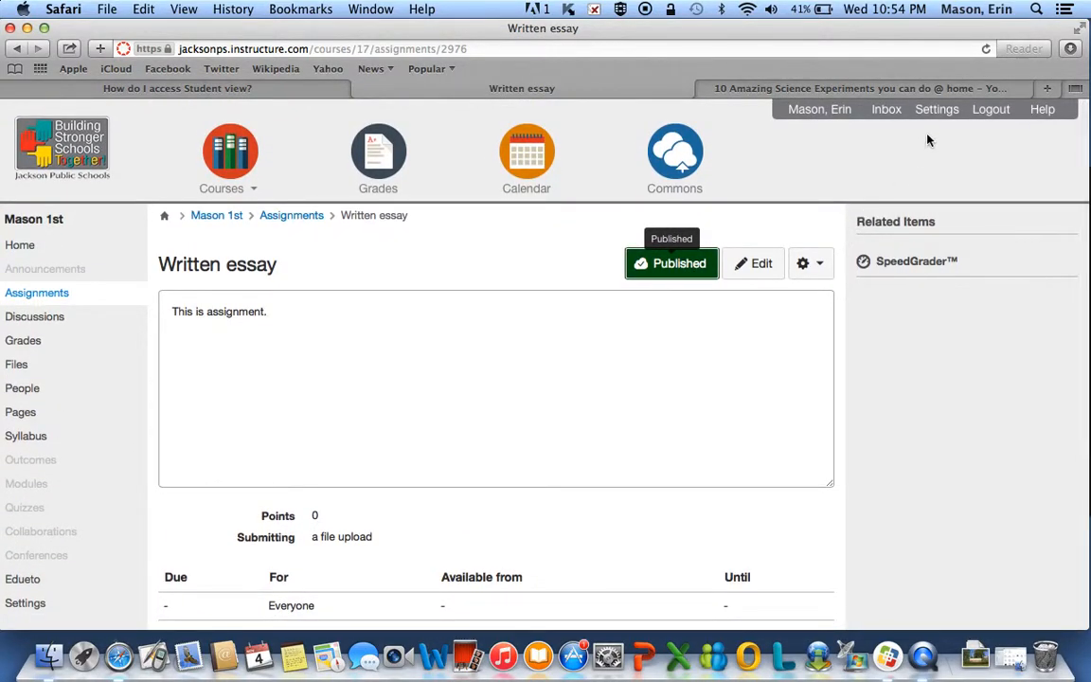
Enter Student View from the course settings and check the assignments on the course home page as the test student
{"action": "scroll", "coordinate": [22, 511], "scroll_direction": "down", "scroll_amount": 5}
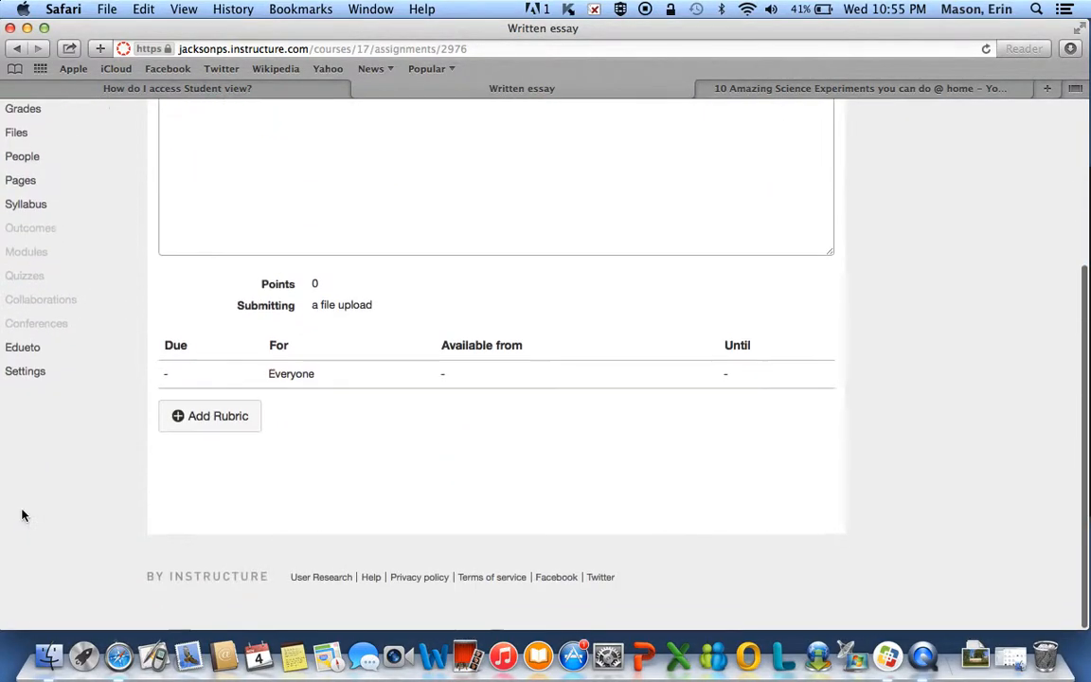
{"action": "left_click", "coordinate": [26, 386]}
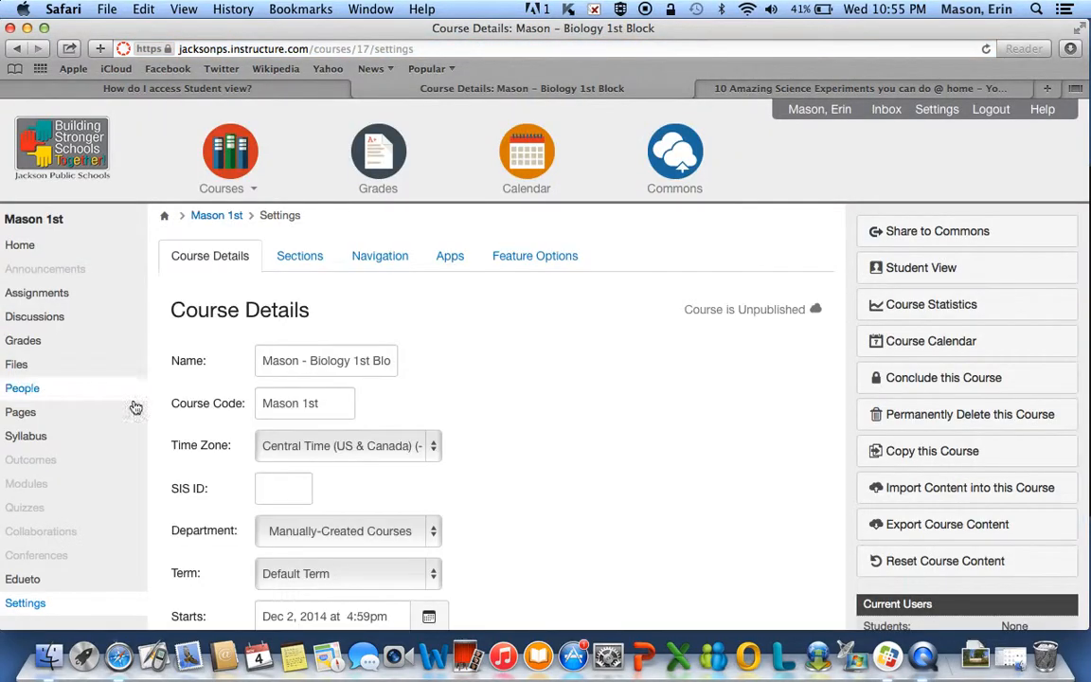
{"action": "left_click", "coordinate": [895, 268]}
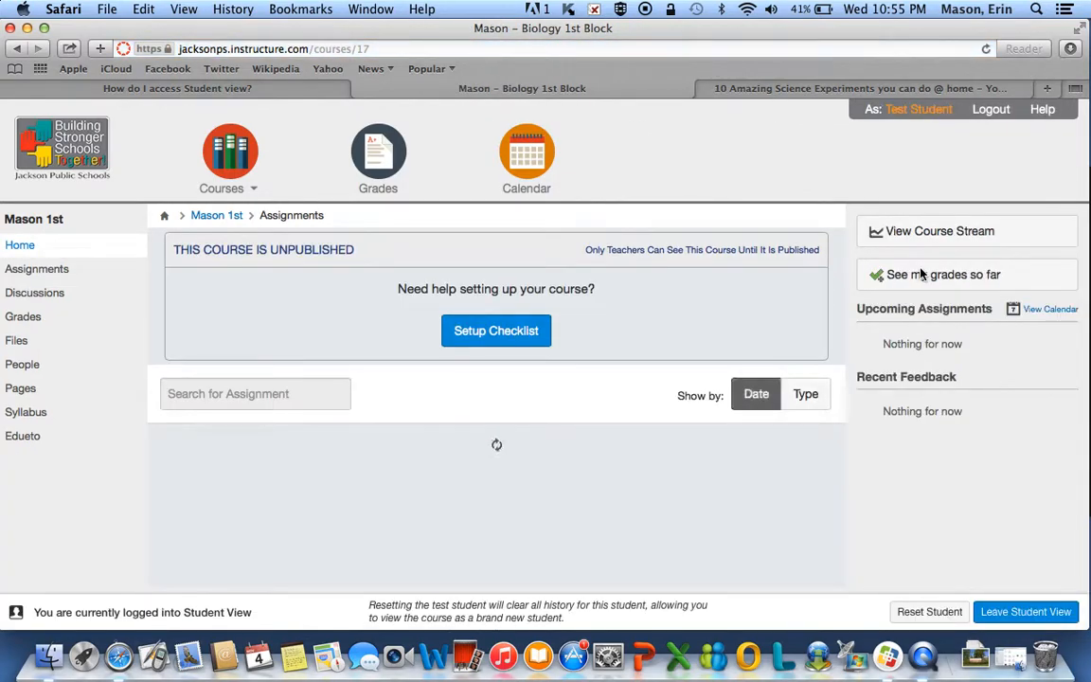
{"action": "scroll", "coordinate": [657, 519], "scroll_direction": "down", "scroll_amount": 5}
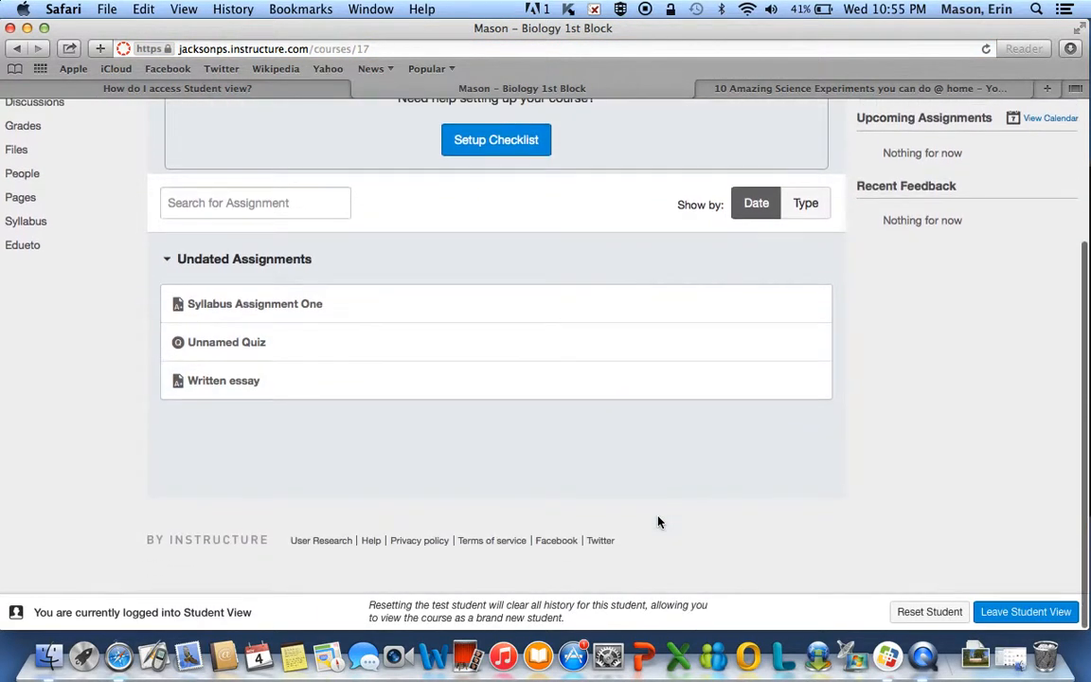
Open the "Written essay" assignment as the test student and start a submission to view its file upload form
{"action": "scroll", "coordinate": [657, 519], "scroll_direction": "up", "scroll_amount": 3}
{"action": "scroll", "coordinate": [657, 519], "scroll_direction": "down", "scroll_amount": 2}
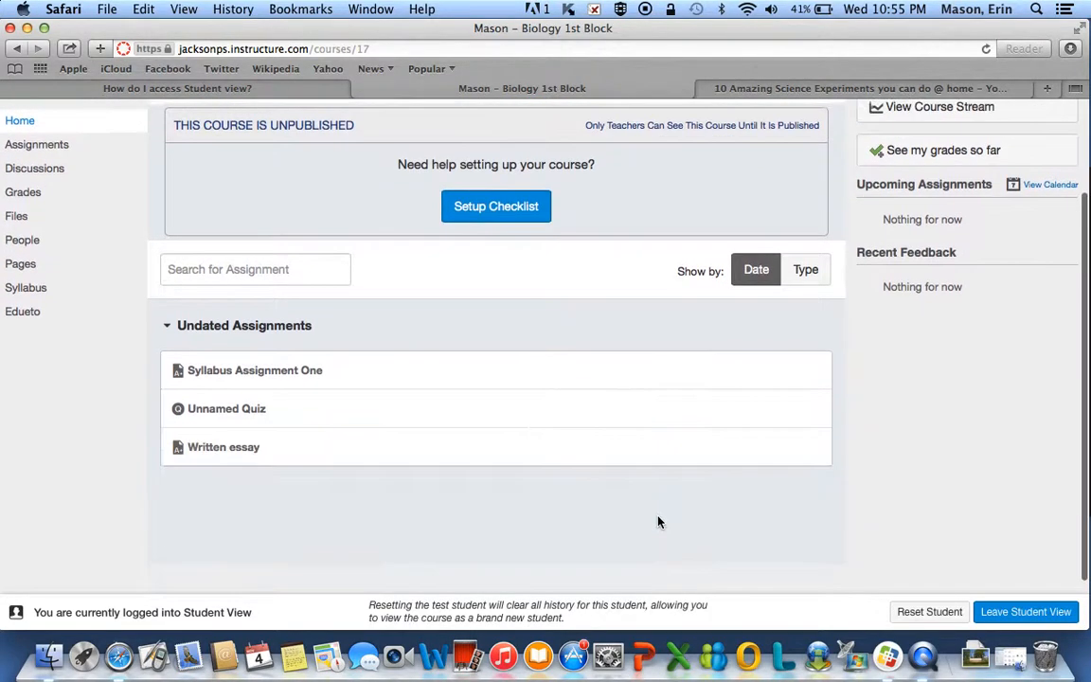
{"action": "left_click", "coordinate": [208, 453]}
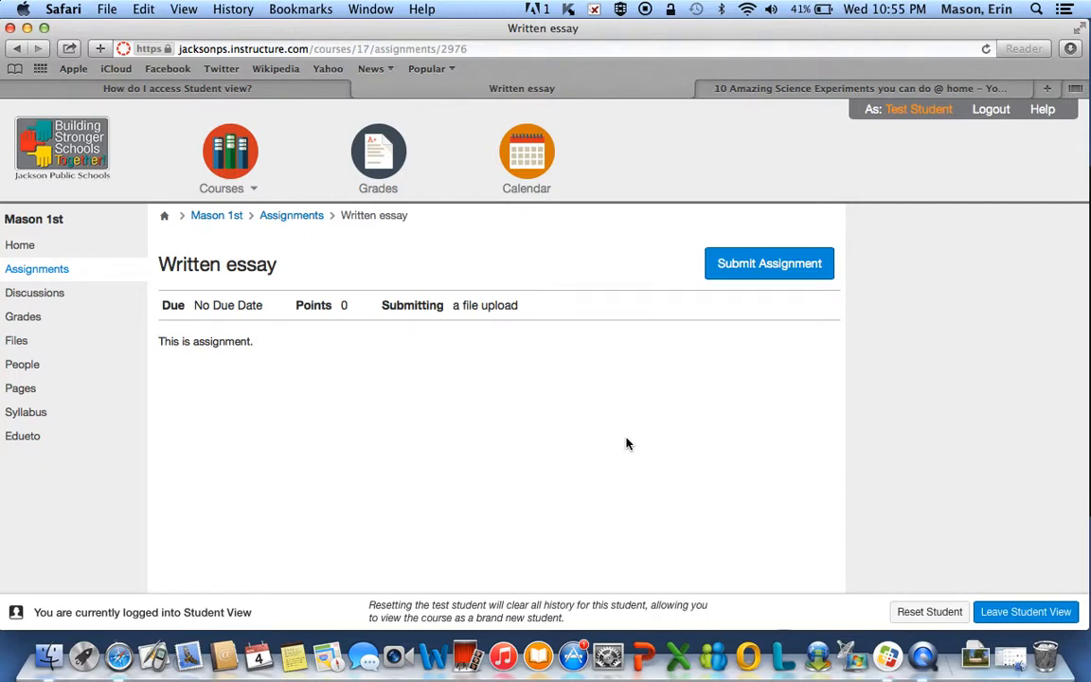
{"action": "scroll", "coordinate": [626, 443], "scroll_direction": "down", "scroll_amount": 3}
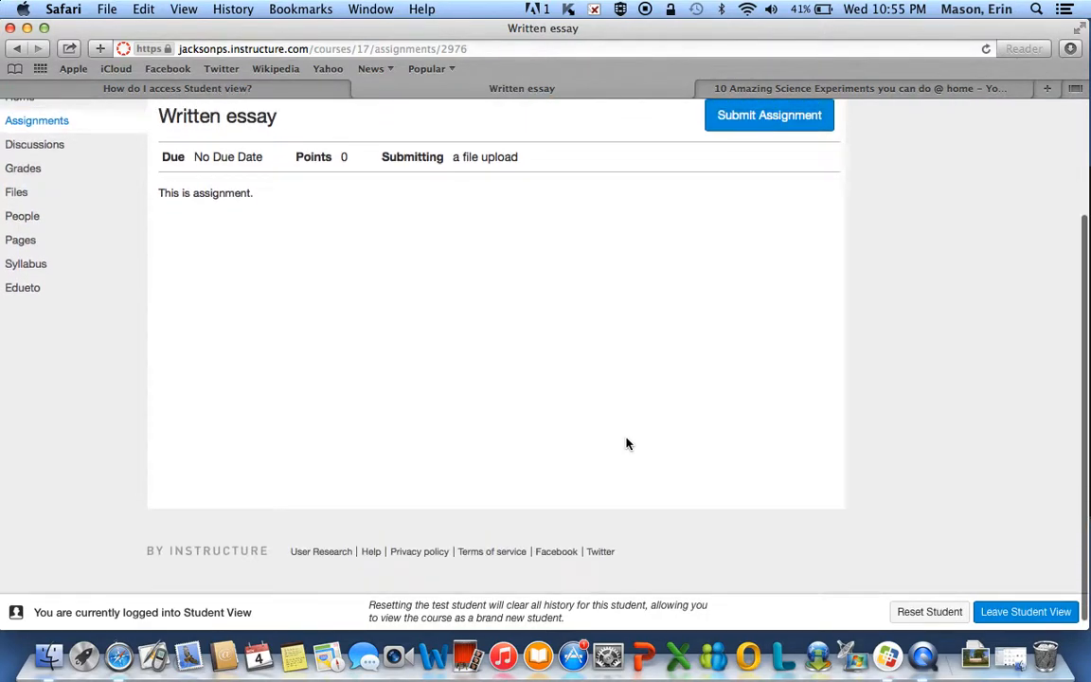
{"action": "scroll", "coordinate": [626, 443], "scroll_direction": "up", "scroll_amount": 3}
{"action": "left_click", "coordinate": [782, 177]}
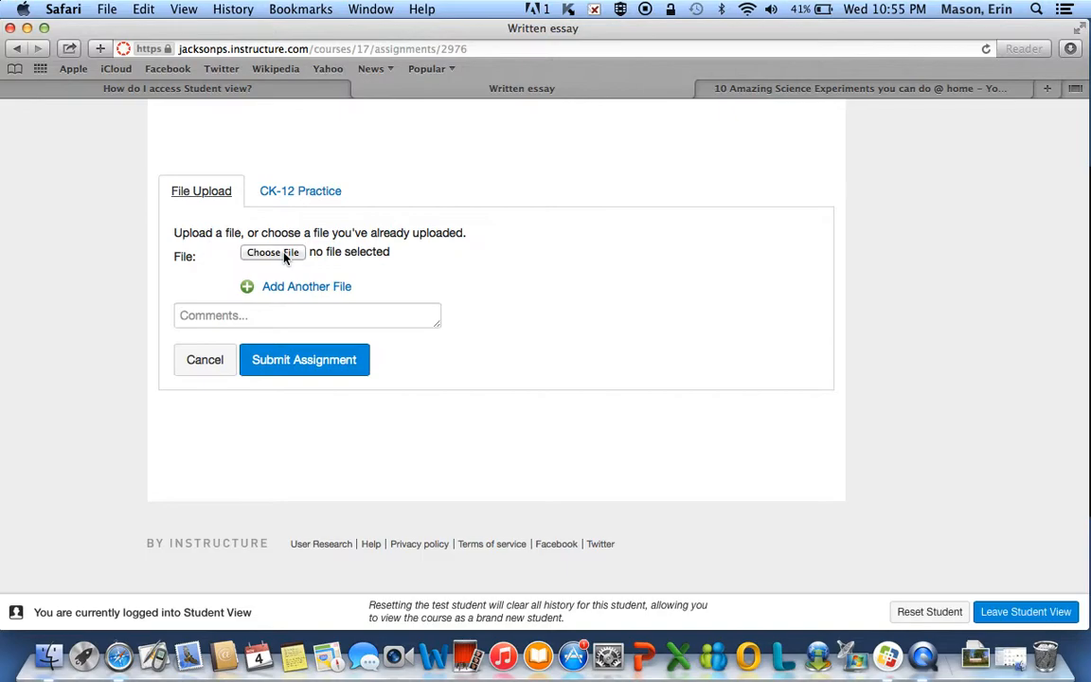
Examine the CK-12 Practice submission option for the "Written essay" assignment
{"action": "left_click", "coordinate": [298, 195]}
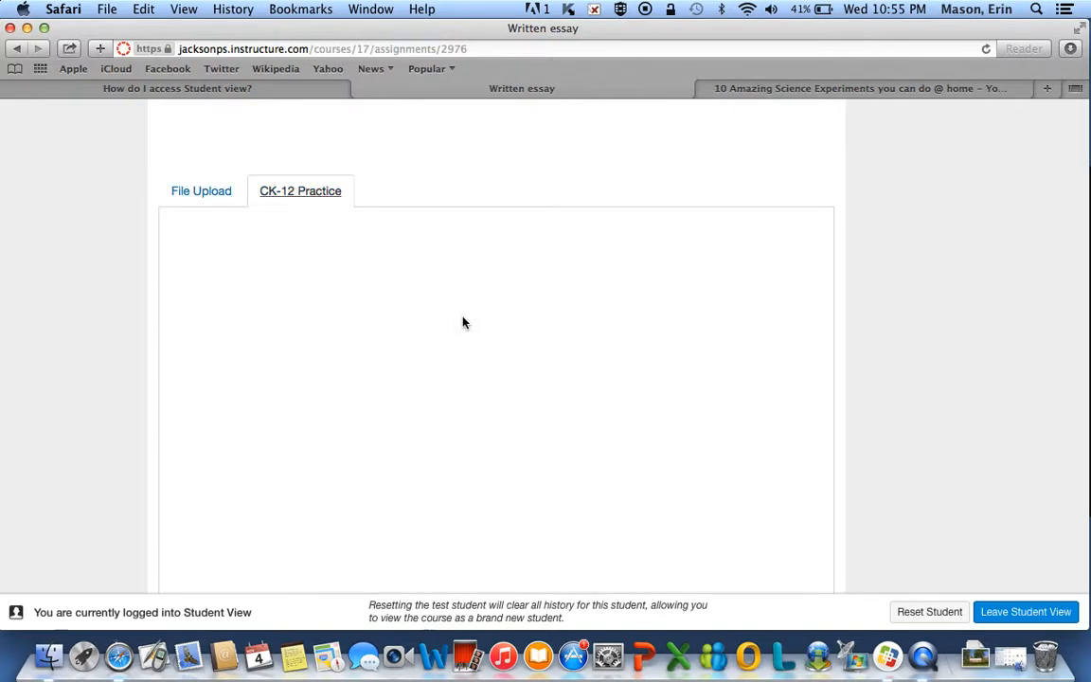
{"action": "scroll", "coordinate": [463, 323], "scroll_direction": "up", "scroll_amount": 2}
{"action": "scroll", "coordinate": [463, 323], "scroll_direction": "down", "scroll_amount": 3}
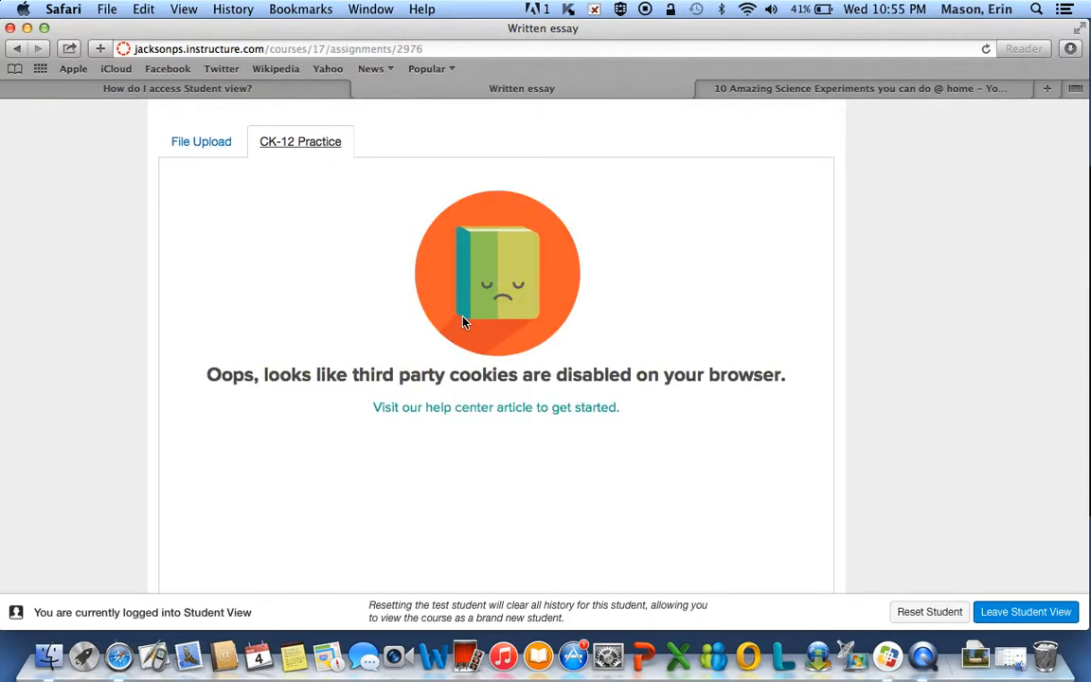
{"action": "scroll", "coordinate": [463, 323], "scroll_direction": "down", "scroll_amount": 2}
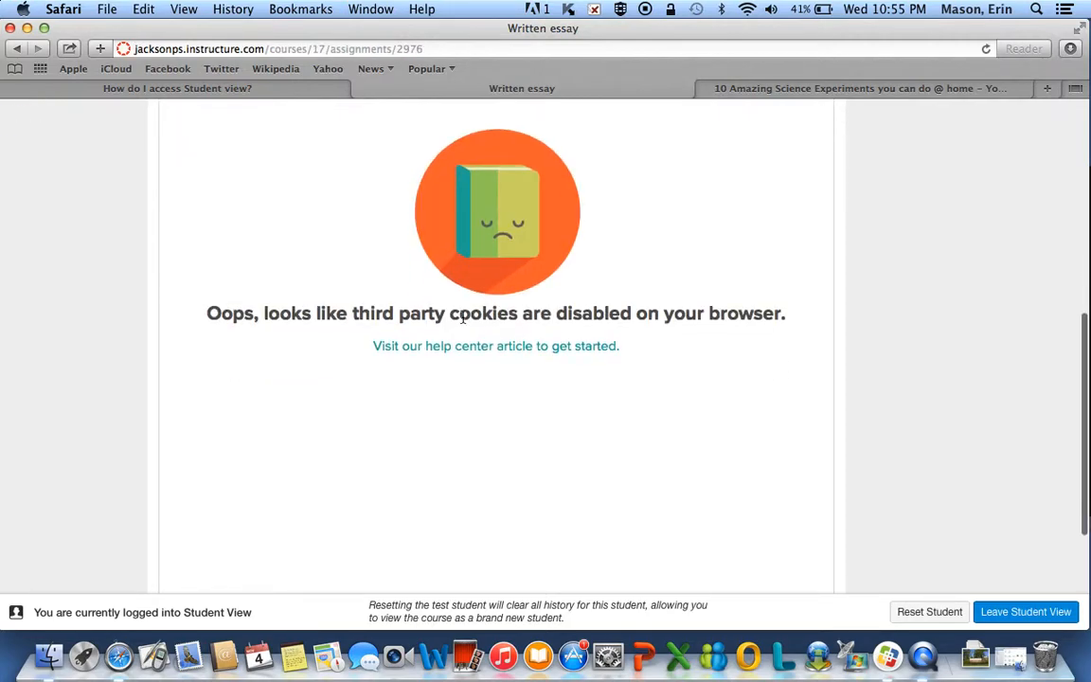
{"action": "scroll", "coordinate": [463, 320], "scroll_direction": "up", "scroll_amount": 10}
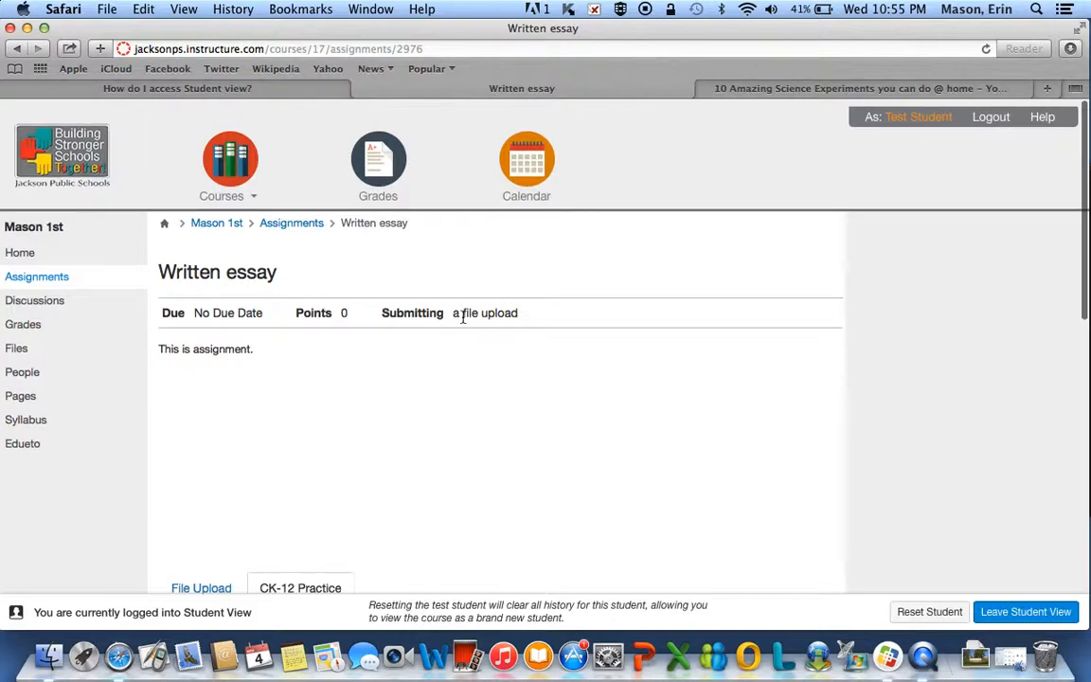
Go back to the course's Assignments list and return to the course home page as the test student
{"action": "left_click", "coordinate": [303, 218]}
{"action": "left_click", "coordinate": [663, 262]}
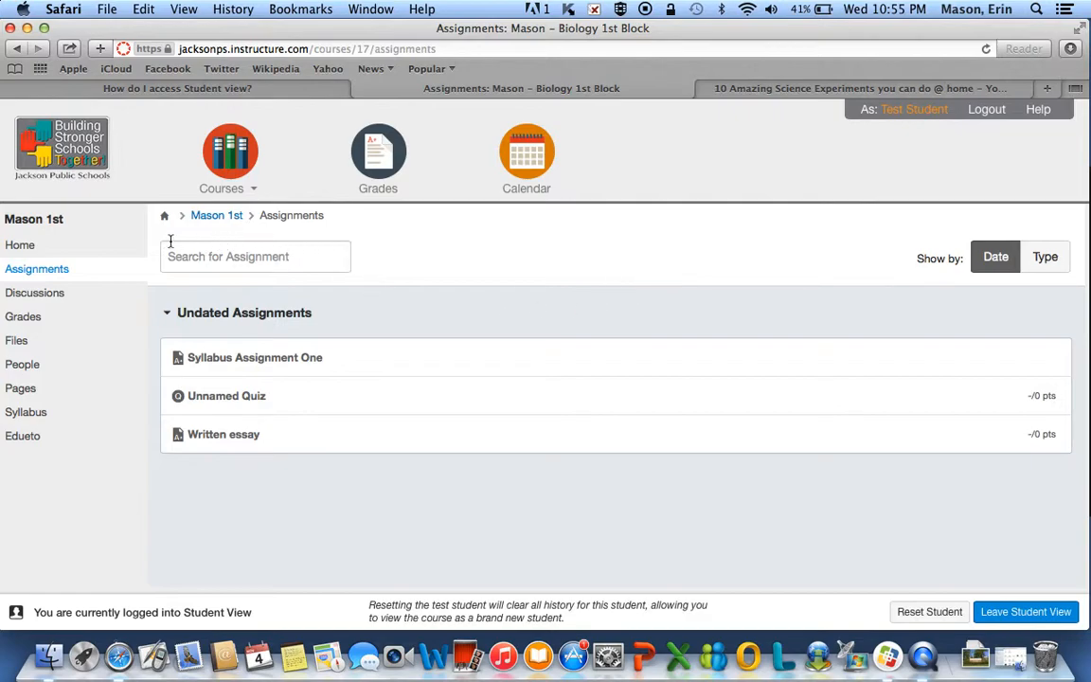
{"action": "left_click", "coordinate": [20, 245]}
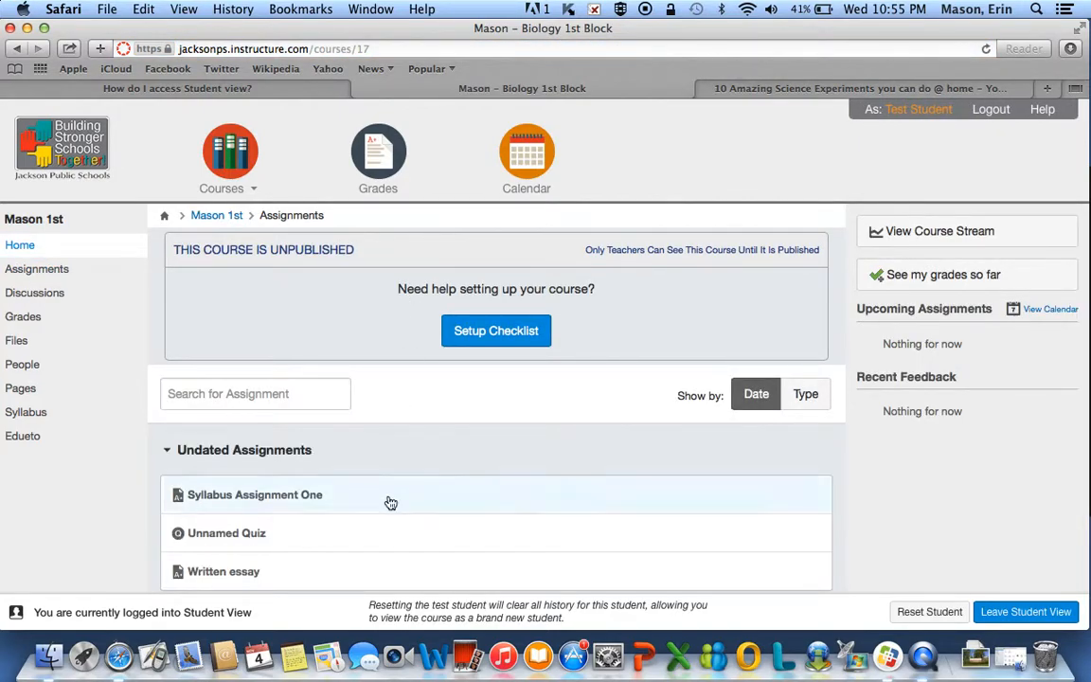
Open the course Pages in Student View and look over the front page, Page Two
{"action": "scroll", "coordinate": [390, 502], "scroll_direction": "down", "scroll_amount": 3}
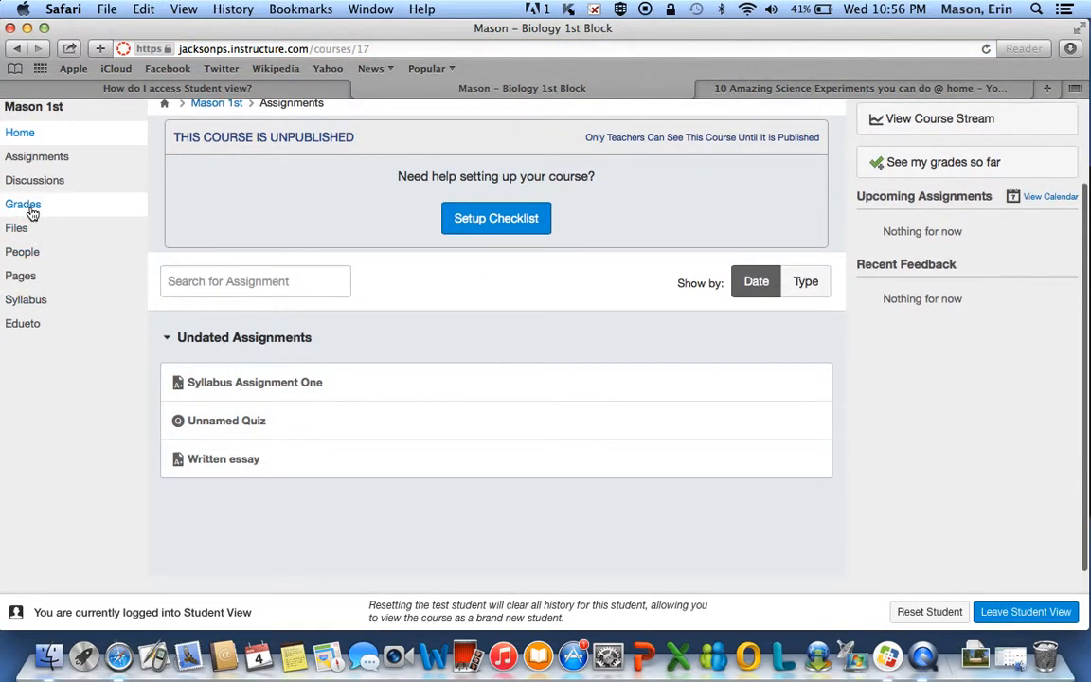
{"action": "left_click", "coordinate": [21, 276]}
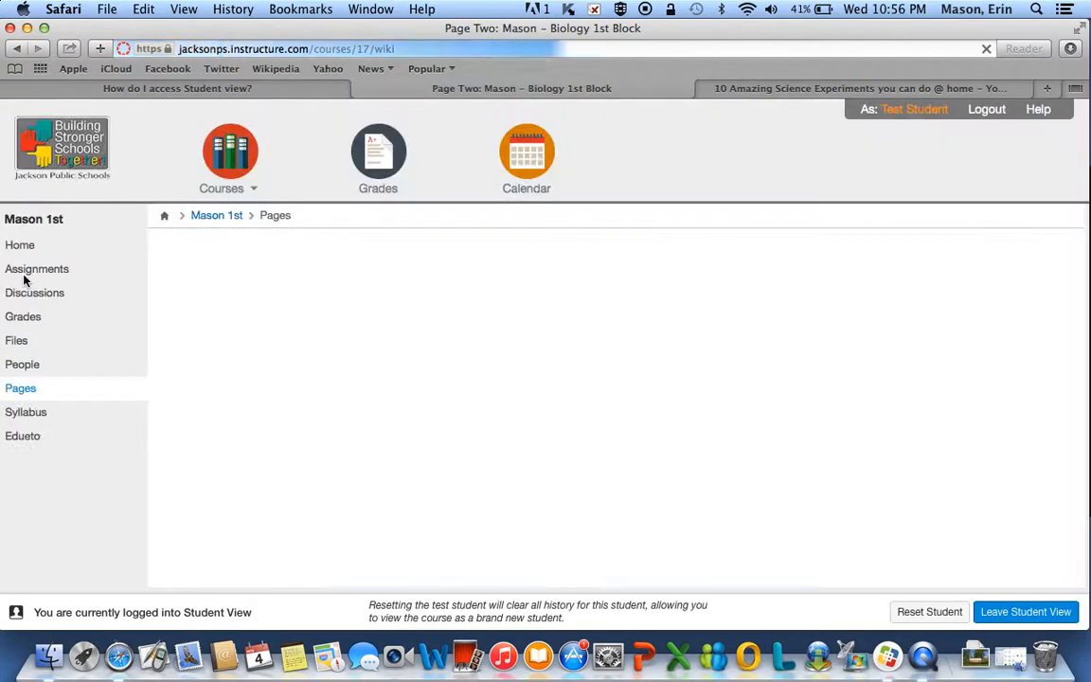
{"action": "scroll", "coordinate": [349, 361], "scroll_direction": "down", "scroll_amount": 1}
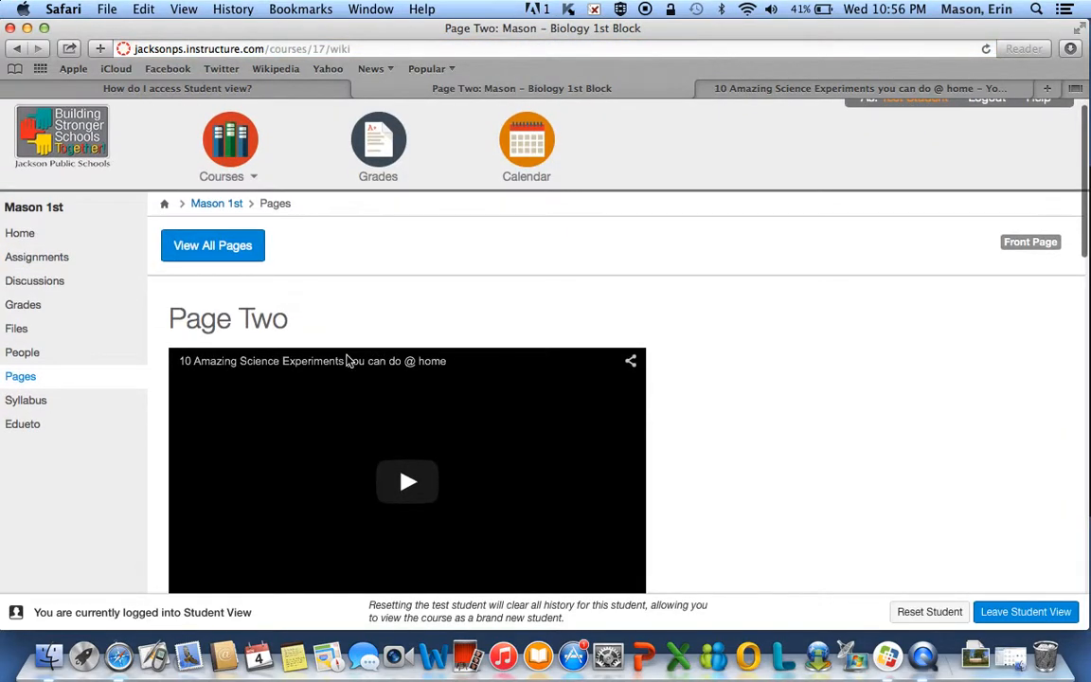
{"action": "scroll", "coordinate": [811, 362], "scroll_direction": "down", "scroll_amount": 2}
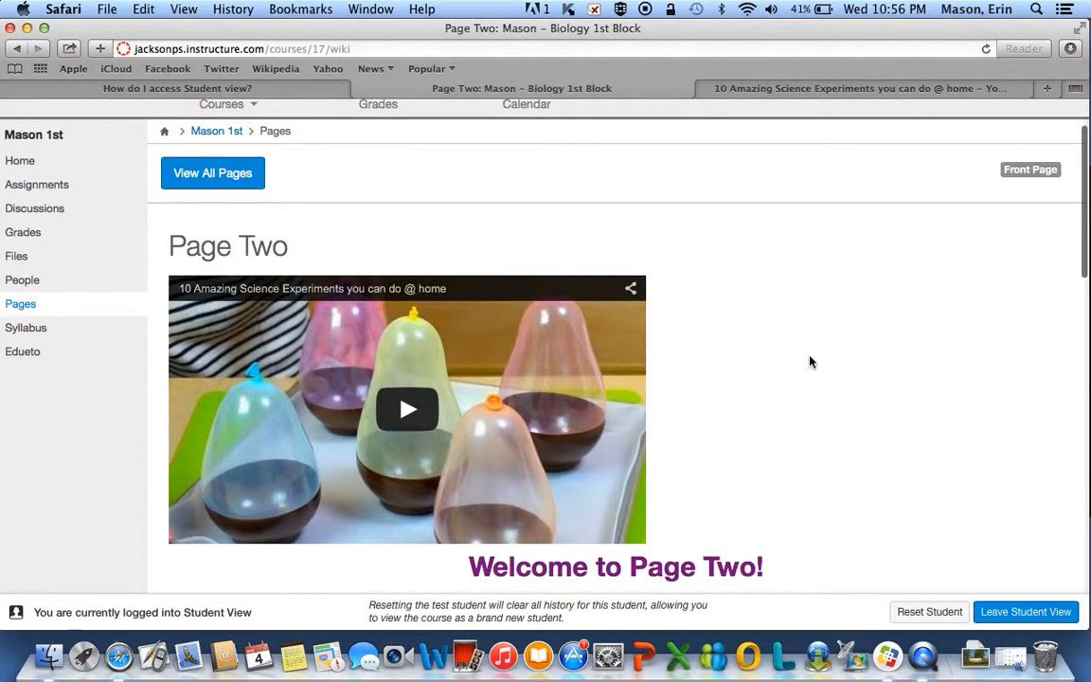
{"action": "scroll", "coordinate": [810, 362], "scroll_direction": "up", "scroll_amount": 1}
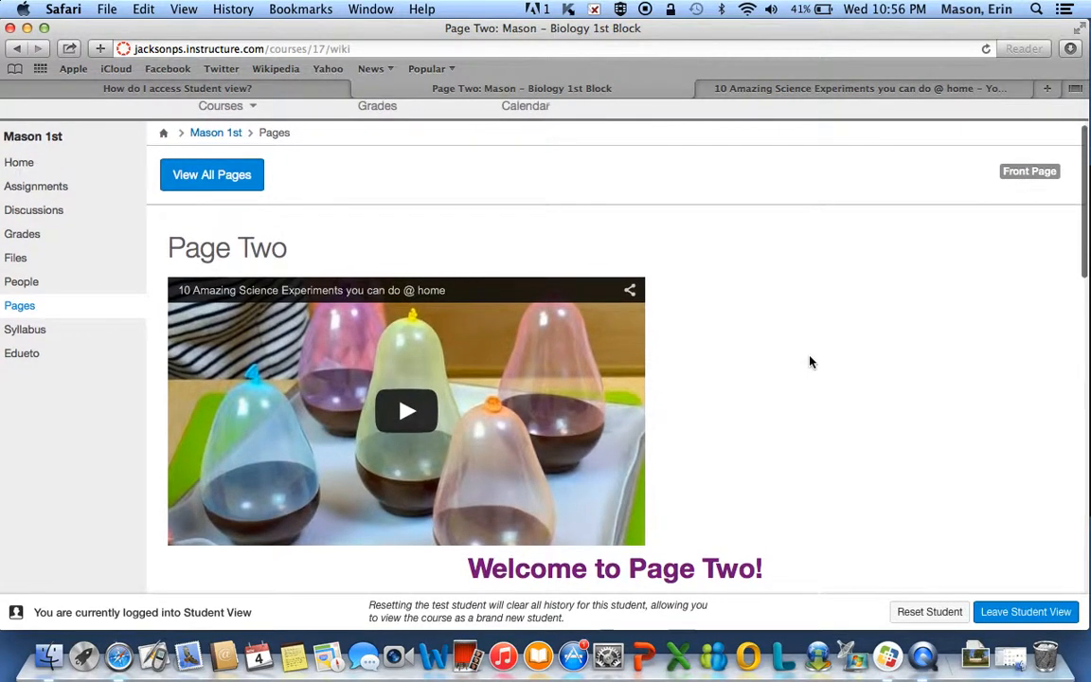
{"action": "scroll", "coordinate": [57, 331], "scroll_direction": "up", "scroll_amount": 3}
{"action": "scroll", "coordinate": [762, 220], "scroll_direction": "down", "scroll_amount": 1}
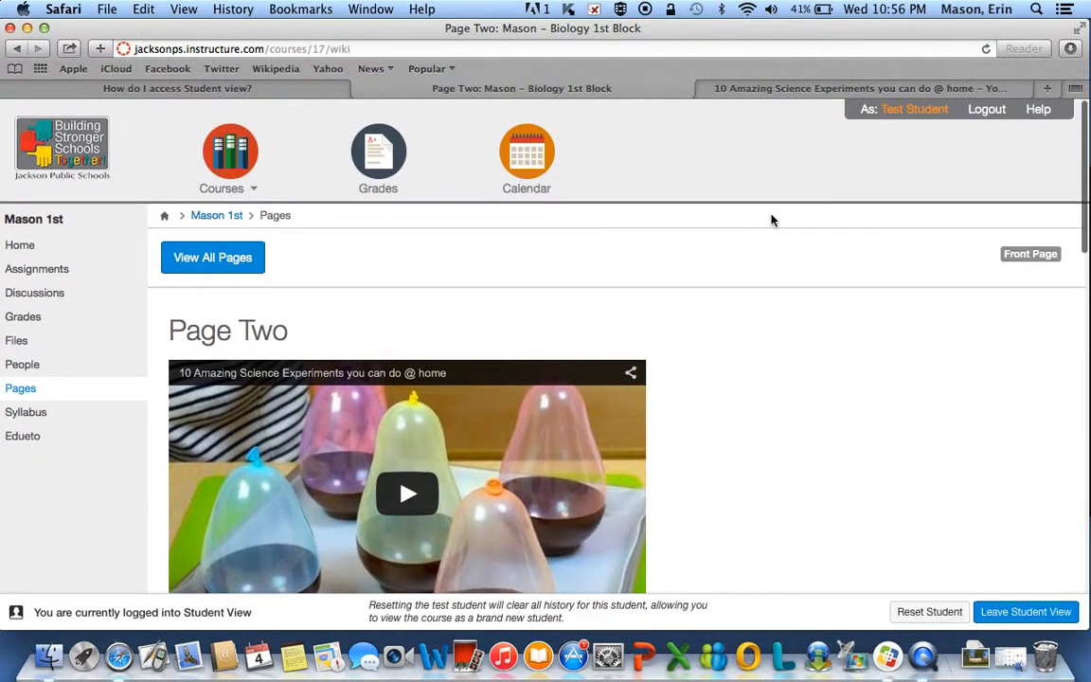
Leave Student View and edit Page Two, adding a new line below the commutative property .pptx link
{"action": "left_click", "coordinate": [1026, 612]}
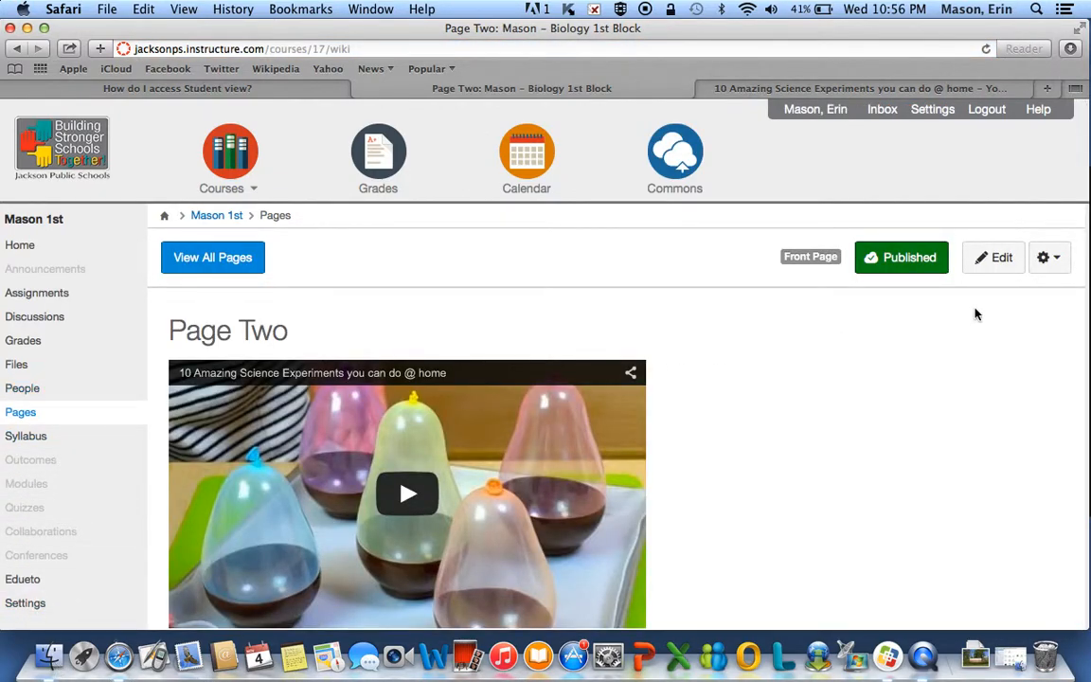
{"action": "left_click", "coordinate": [993, 257]}
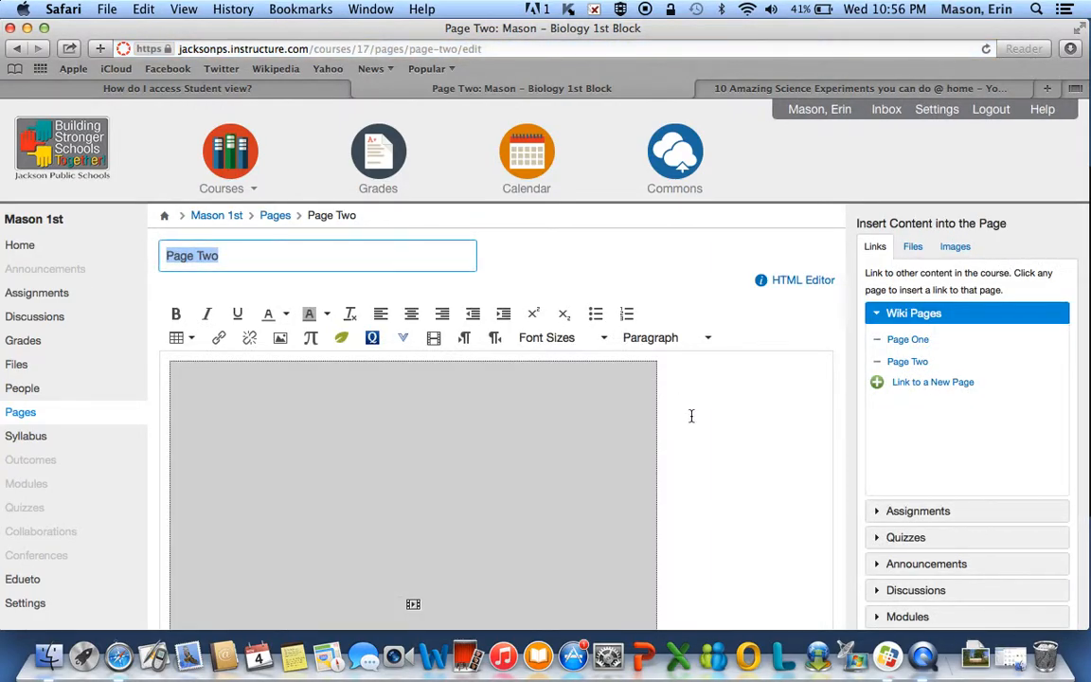
{"action": "scroll", "coordinate": [691, 416], "scroll_direction": "down", "scroll_amount": 5}
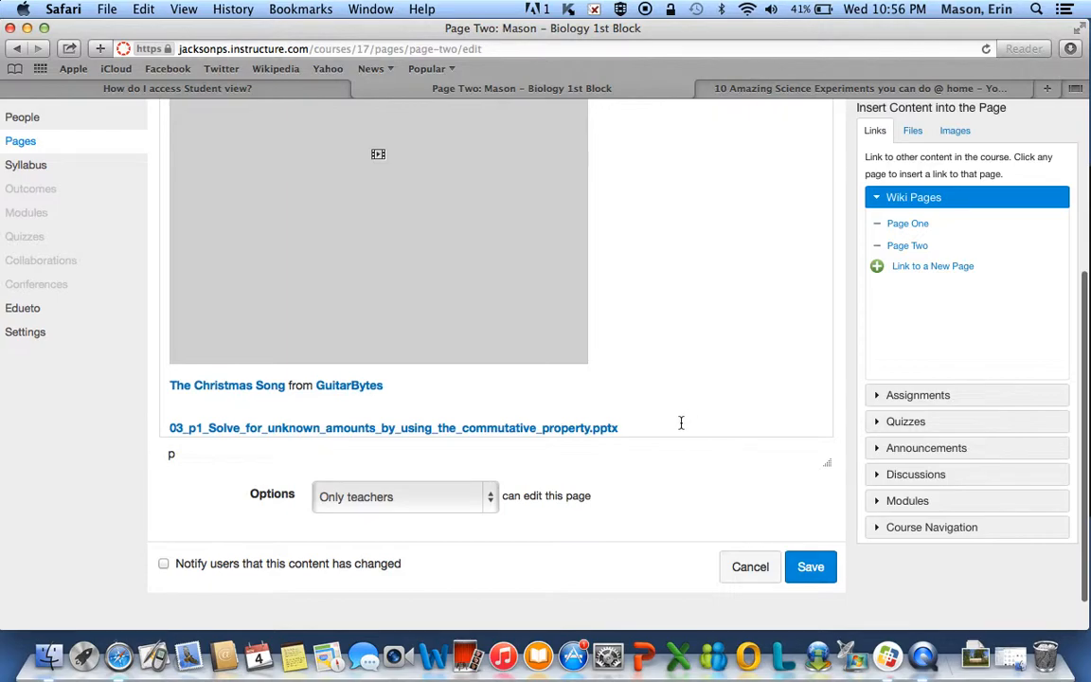
{"action": "left_click", "coordinate": [681, 422]}
{"action": "key", "text": "Return"}
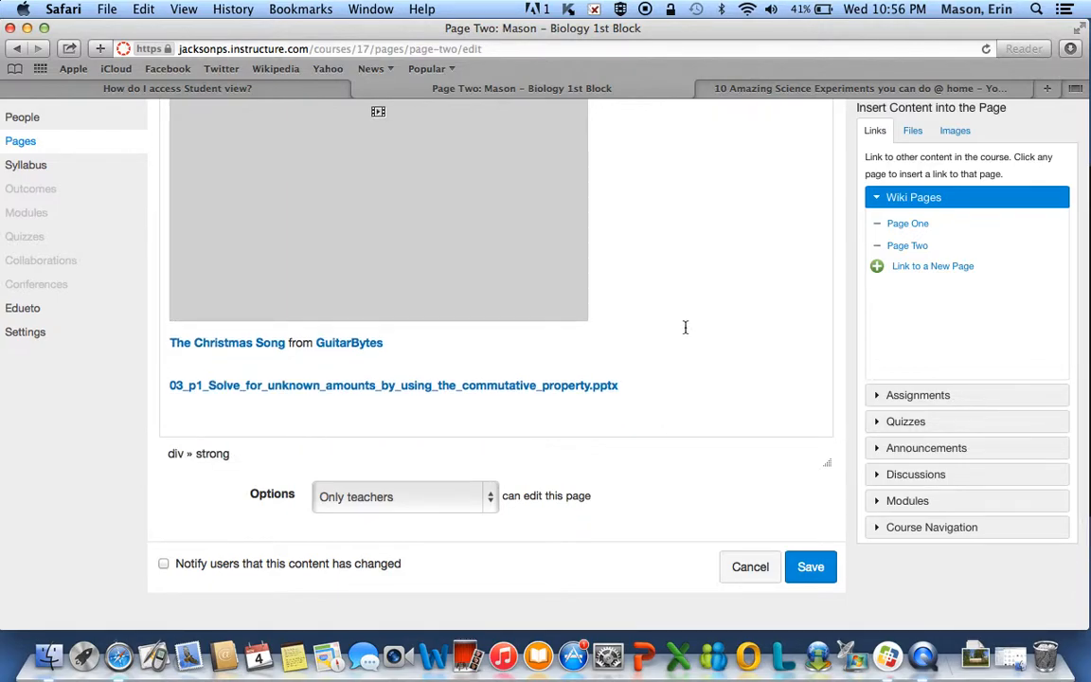
Start embedding Slideshare content in Page Two and search the slideshows for "biology"
{"action": "scroll", "coordinate": [685, 327], "scroll_direction": "up", "scroll_amount": 15}
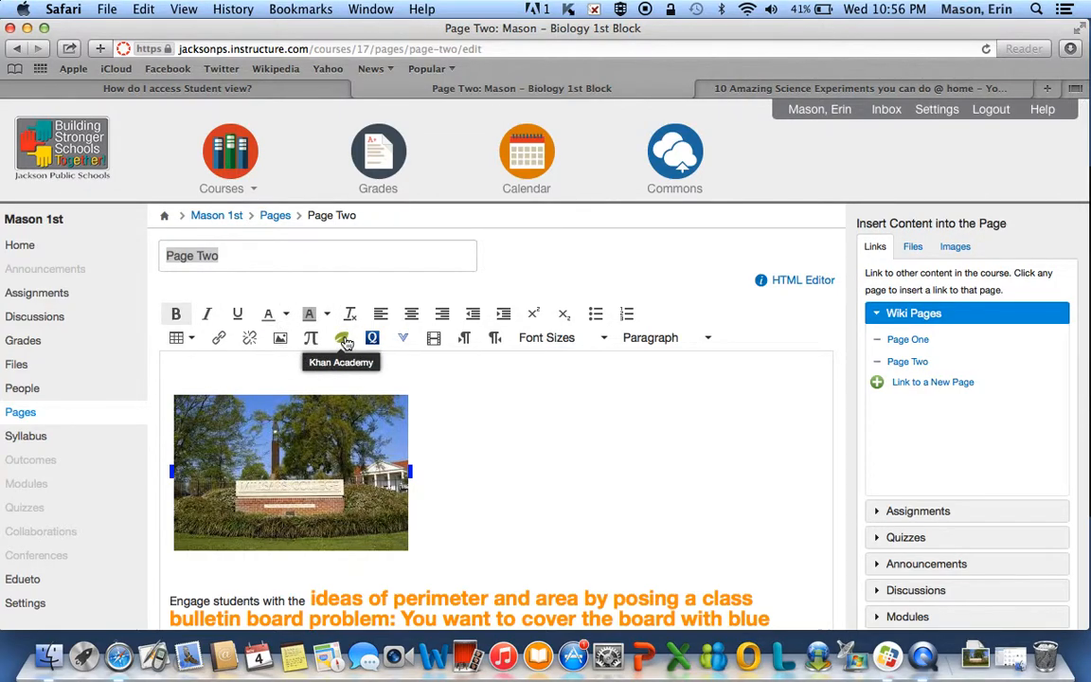
{"action": "left_click", "coordinate": [402, 341]}
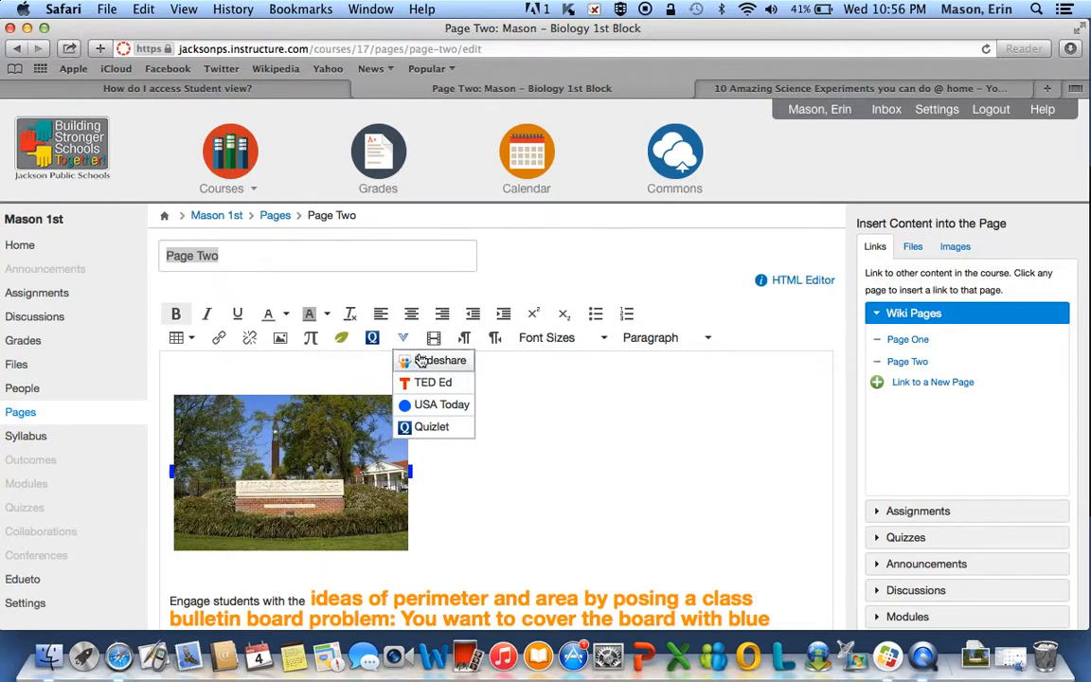
{"action": "left_click", "coordinate": [416, 360]}
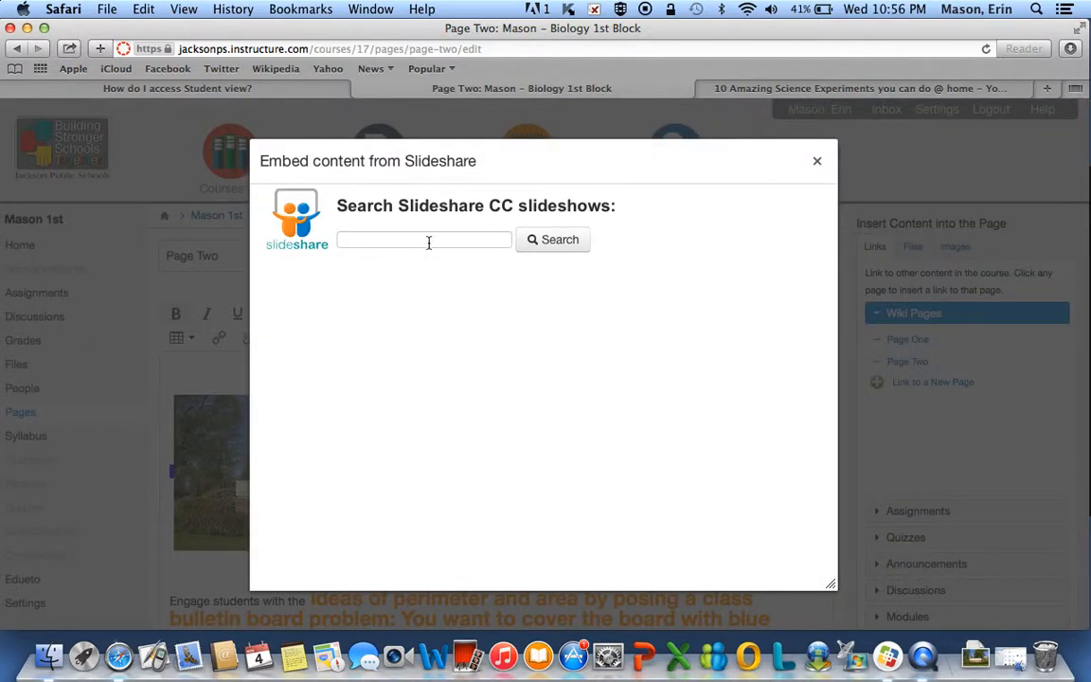
{"action": "left_click", "coordinate": [429, 240]}
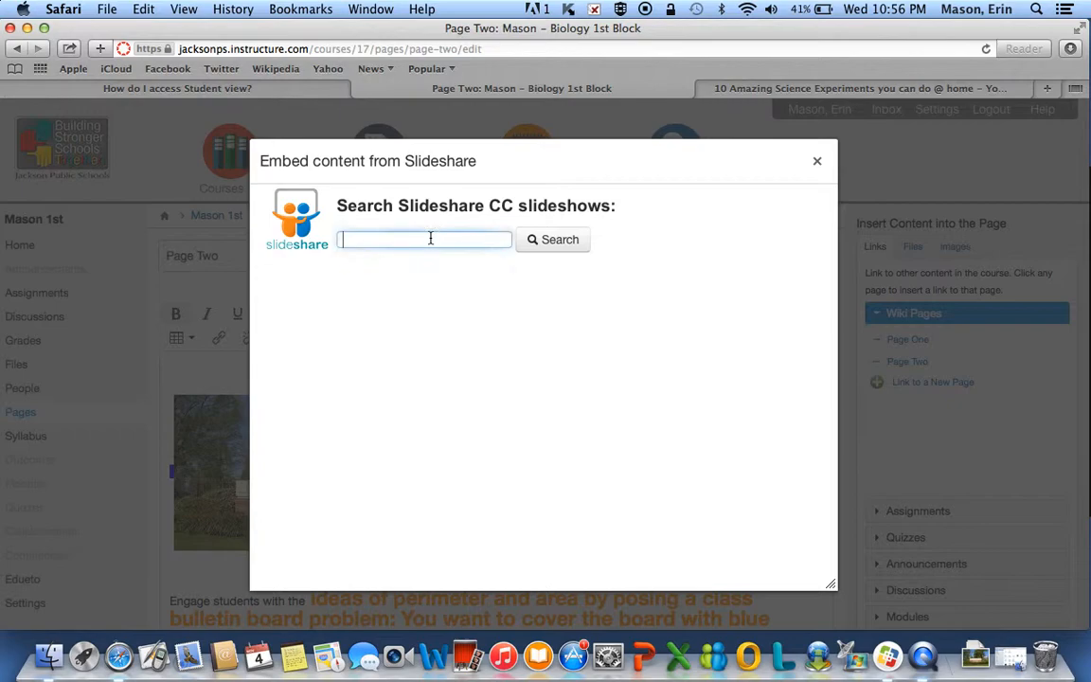
{"action": "type", "text": "biology"}
{"action": "key", "text": "Return"}
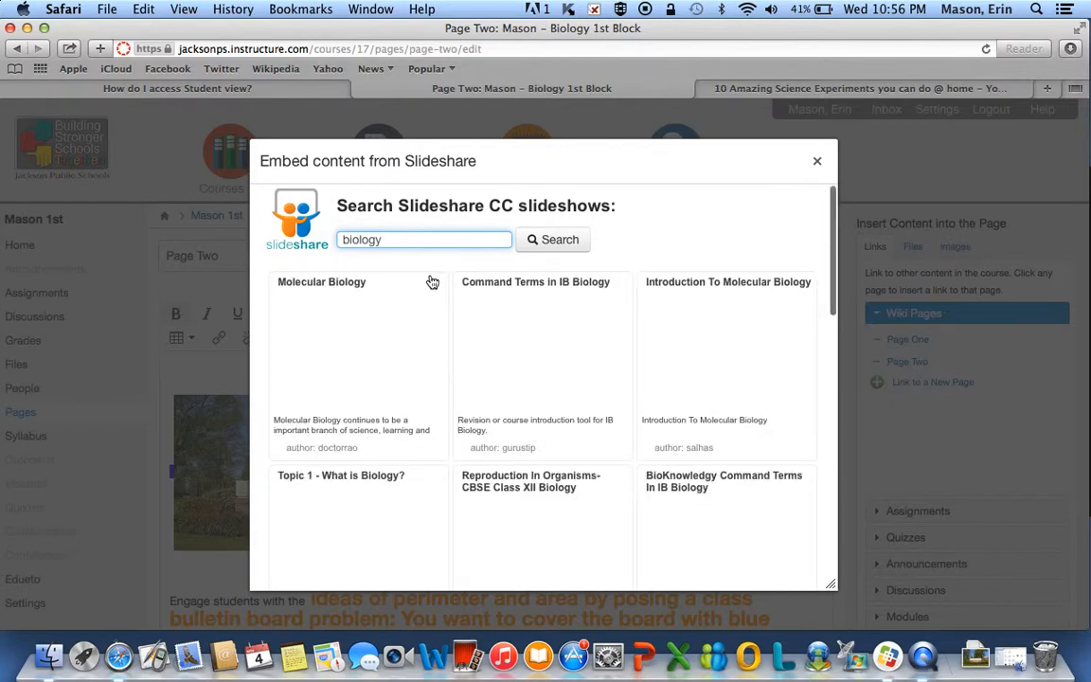
Embed the "Molecular Biology" slideshow in Page Two and save the page
{"action": "left_click", "coordinate": [375, 324]}
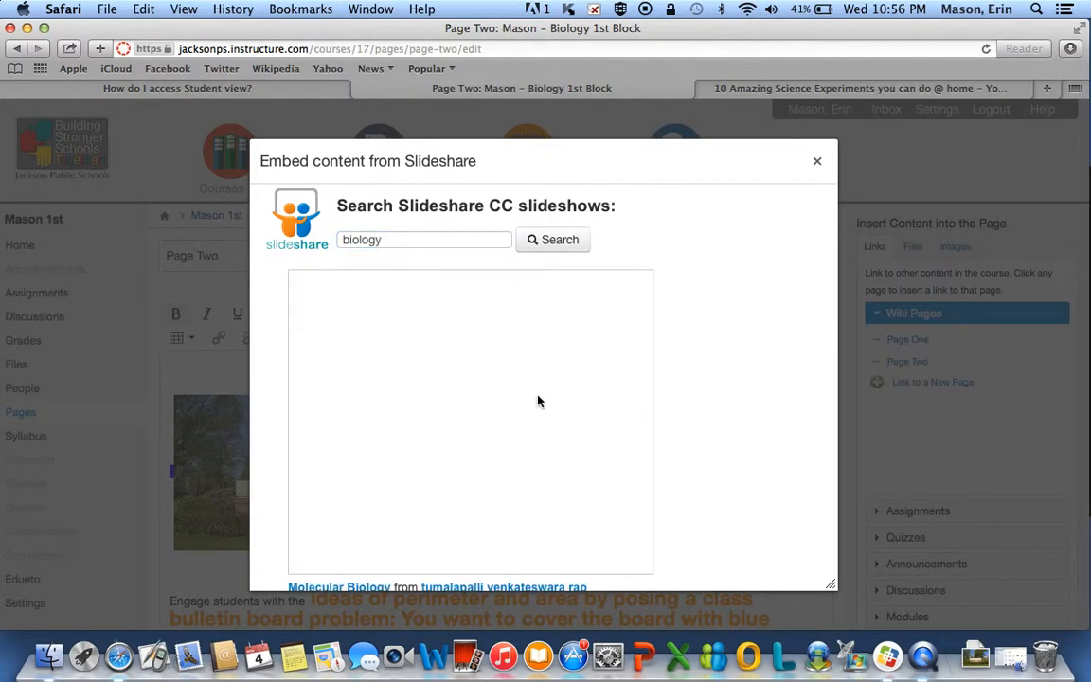
{"action": "scroll", "coordinate": [675, 410], "scroll_direction": "down", "scroll_amount": 1}
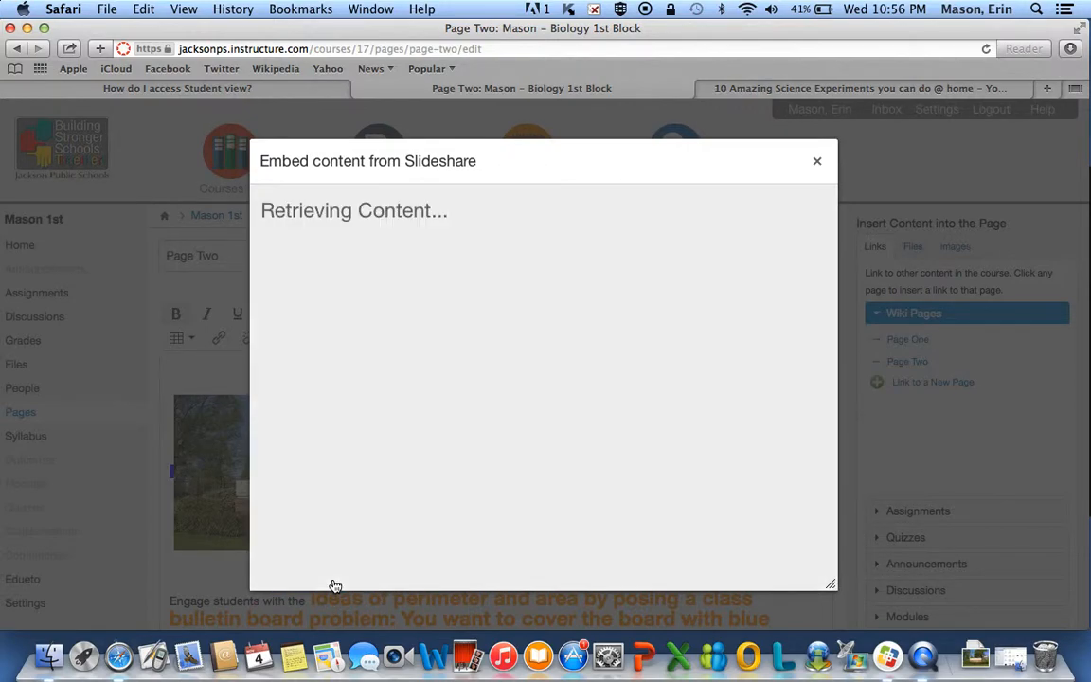
{"action": "scroll", "coordinate": [632, 405], "scroll_direction": "down", "scroll_amount": 5}
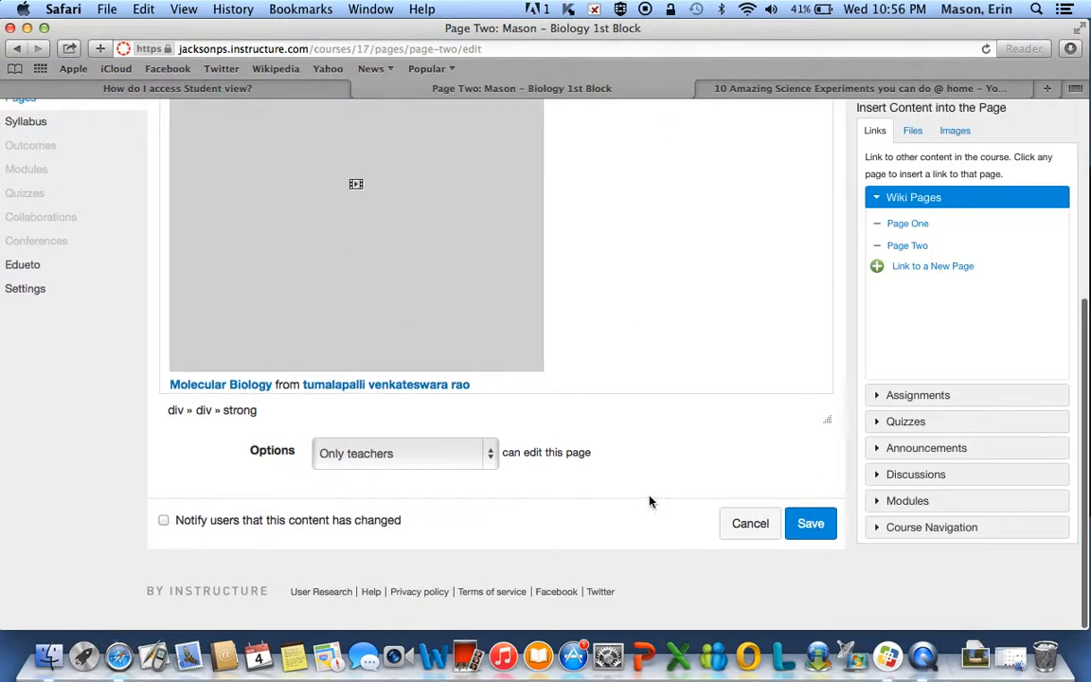
{"action": "left_click", "coordinate": [812, 525]}
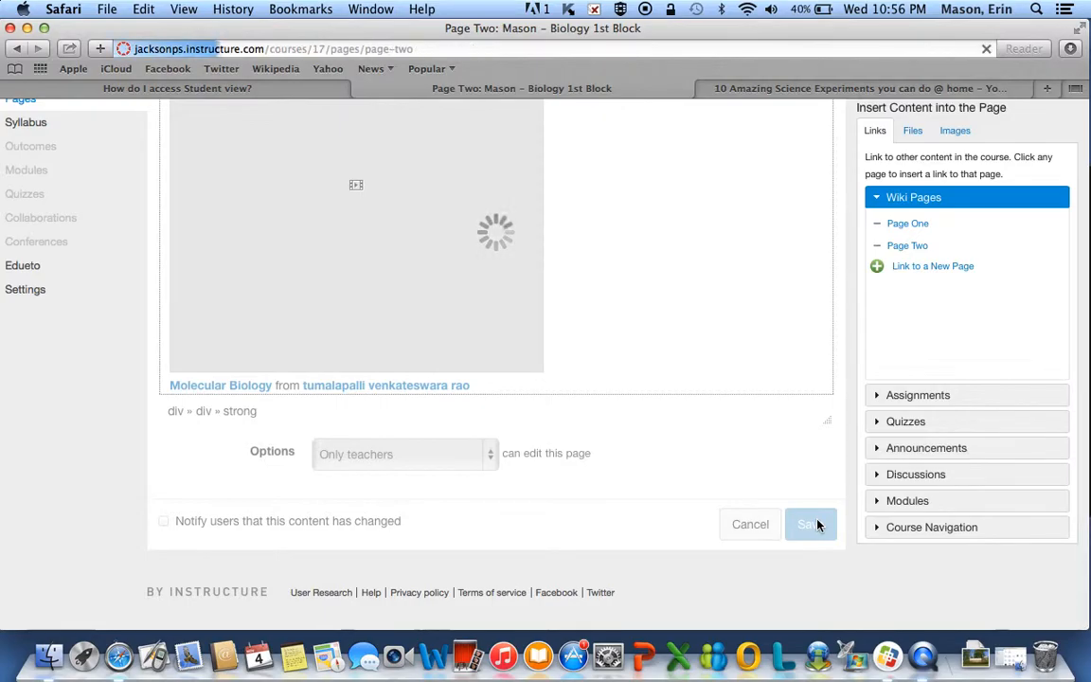
Check the embedded "Molecular Biology" slideshow on the saved Page Two by advancing through its first slides
{"action": "scroll", "coordinate": [581, 413], "scroll_direction": "down", "scroll_amount": 20}
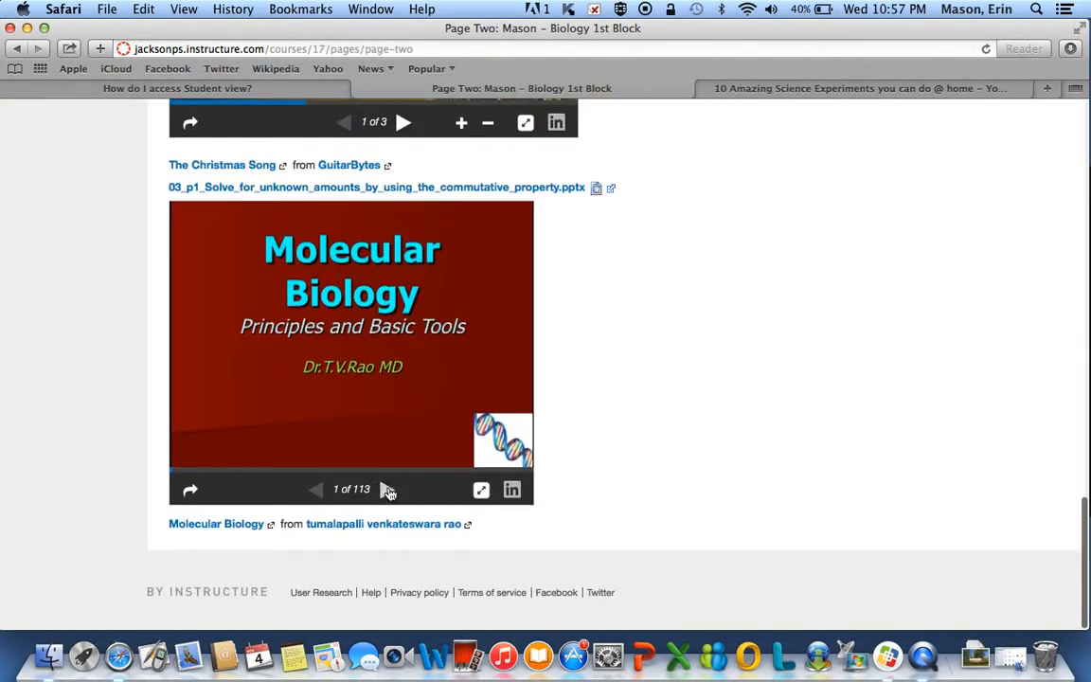
{"action": "left_click", "coordinate": [387, 484]}
{"action": "left_click", "coordinate": [389, 489]}
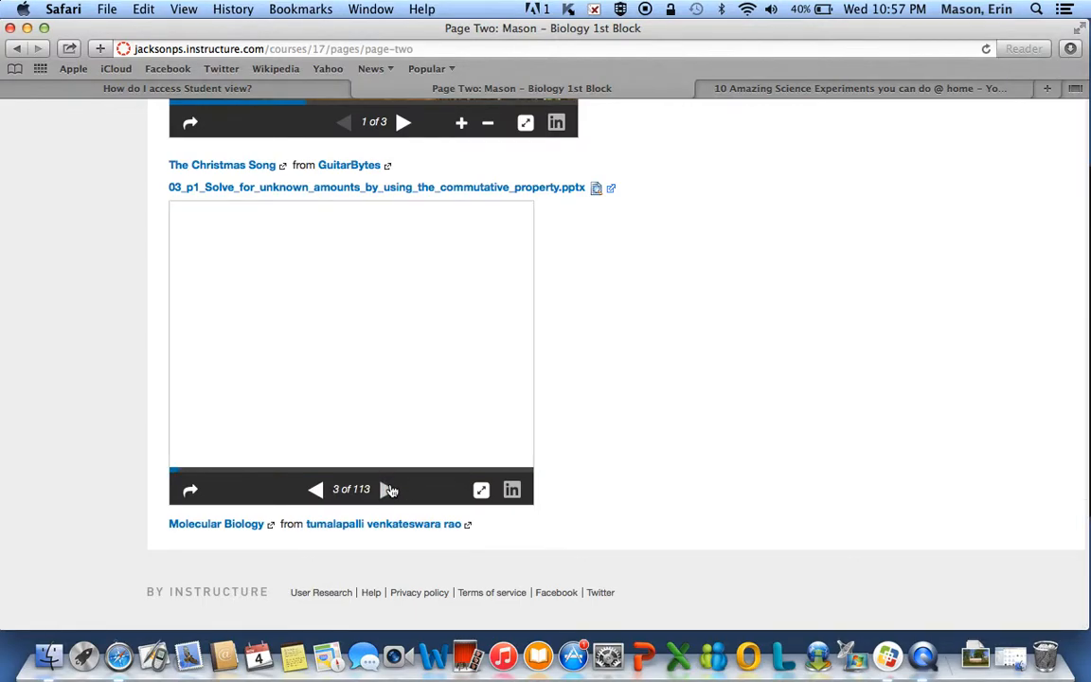
{"action": "left_click", "coordinate": [389, 490]}
{"action": "scroll", "coordinate": [584, 393], "scroll_direction": "up", "scroll_amount": 20}
{"action": "scroll", "coordinate": [584, 394], "scroll_direction": "up", "scroll_amount": 2}
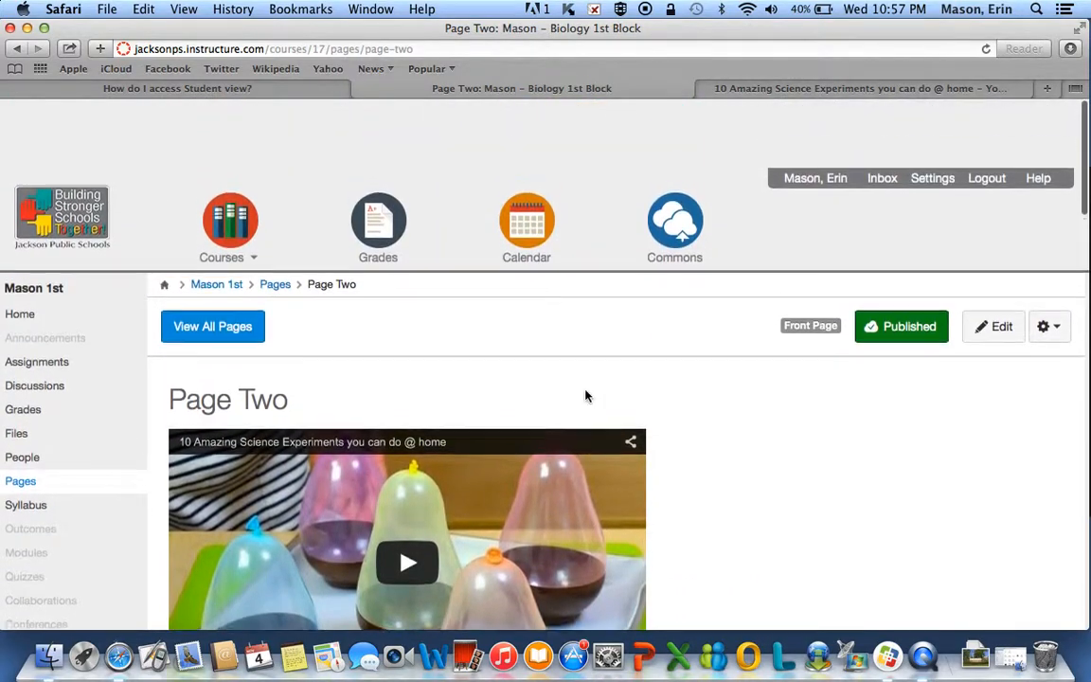
Open the personal user settings and review the registered services, approved integrations and feature options
{"action": "left_click", "coordinate": [933, 110]}
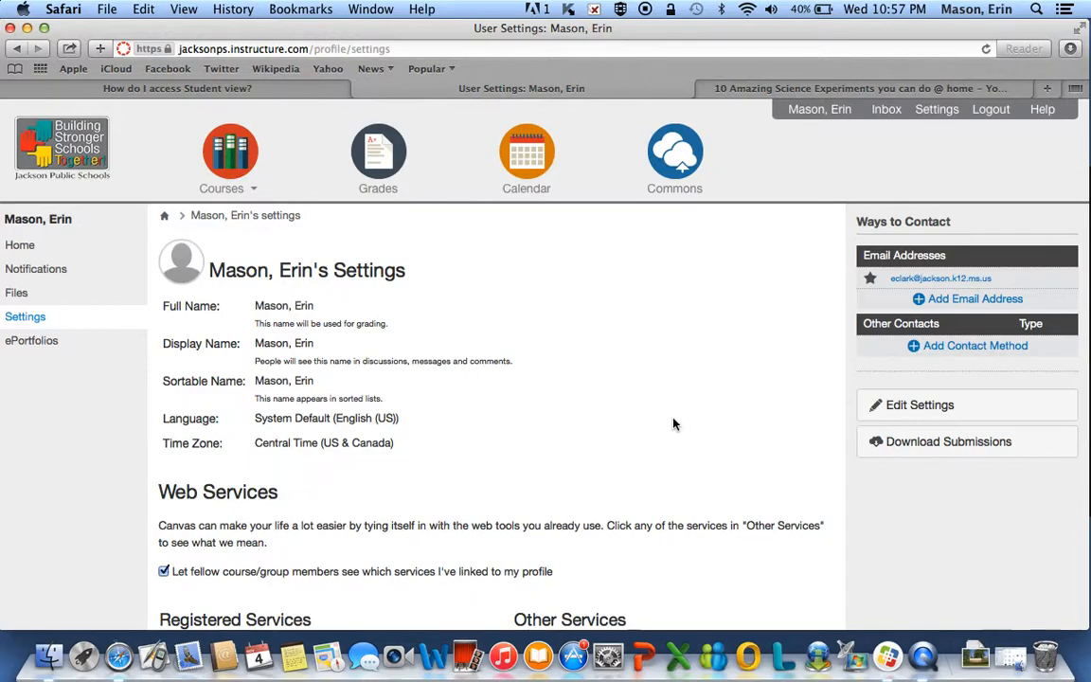
{"action": "scroll", "coordinate": [690, 440], "scroll_direction": "down", "scroll_amount": 10}
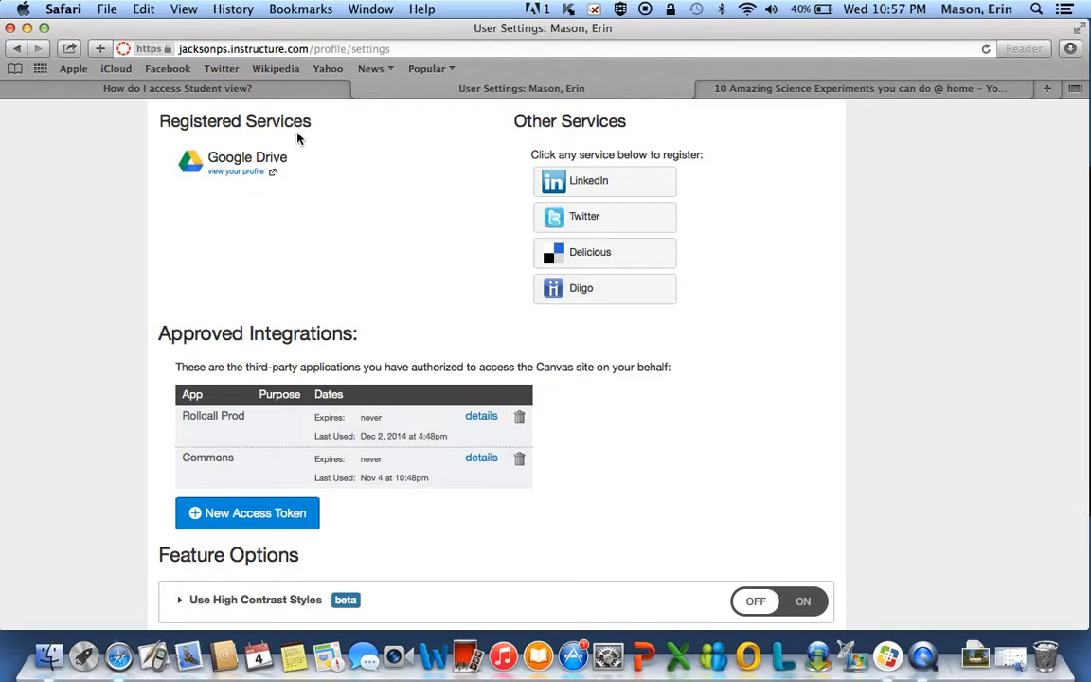
{"action": "scroll", "coordinate": [750, 276], "scroll_direction": "down", "scroll_amount": 3}
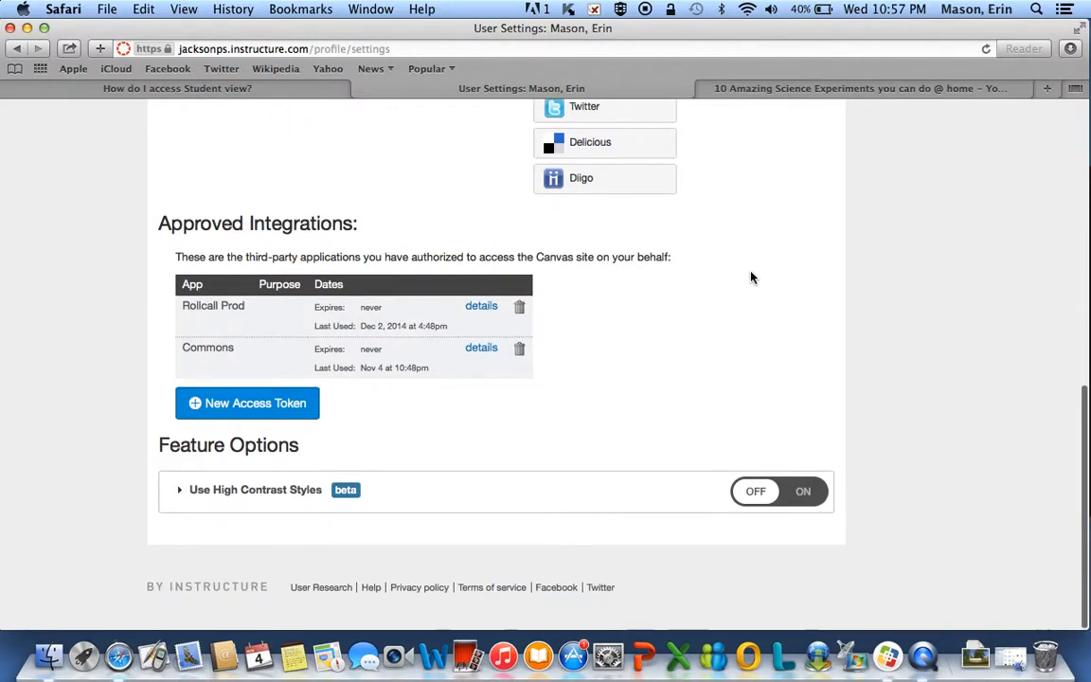
Leave the personal user settings and return to the user dashboard with its recent activity
{"action": "scroll", "coordinate": [750, 276], "scroll_direction": "up", "scroll_amount": 15}
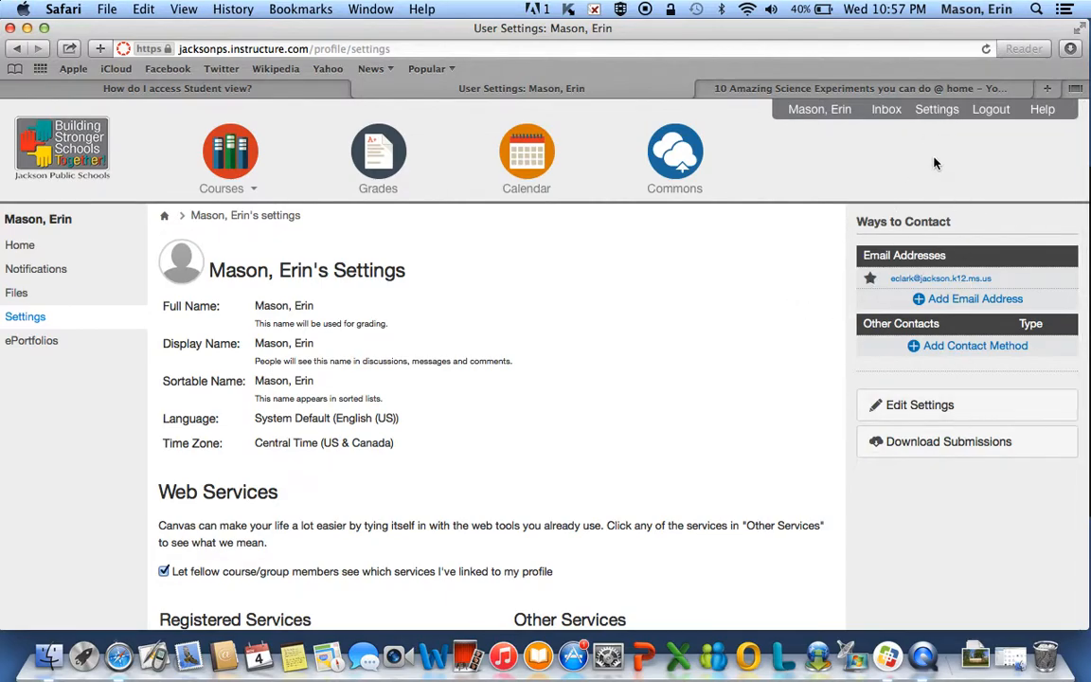
{"action": "left_click", "coordinate": [934, 115]}
{"action": "mouse_move", "coordinate": [219, 184]}
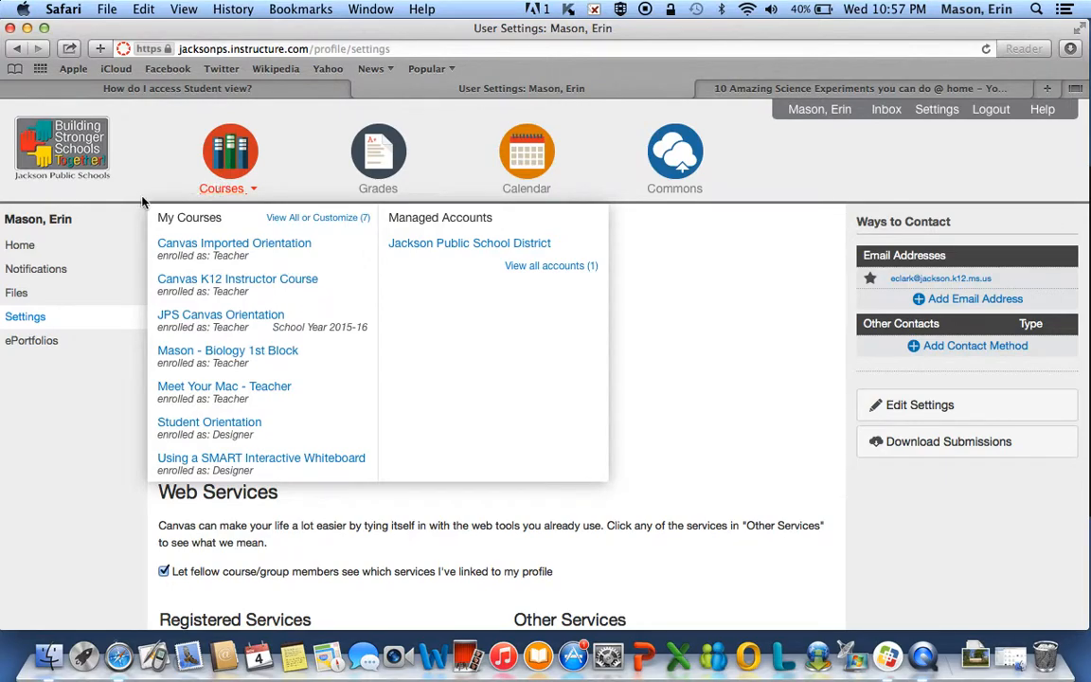
{"action": "left_click", "coordinate": [29, 246]}
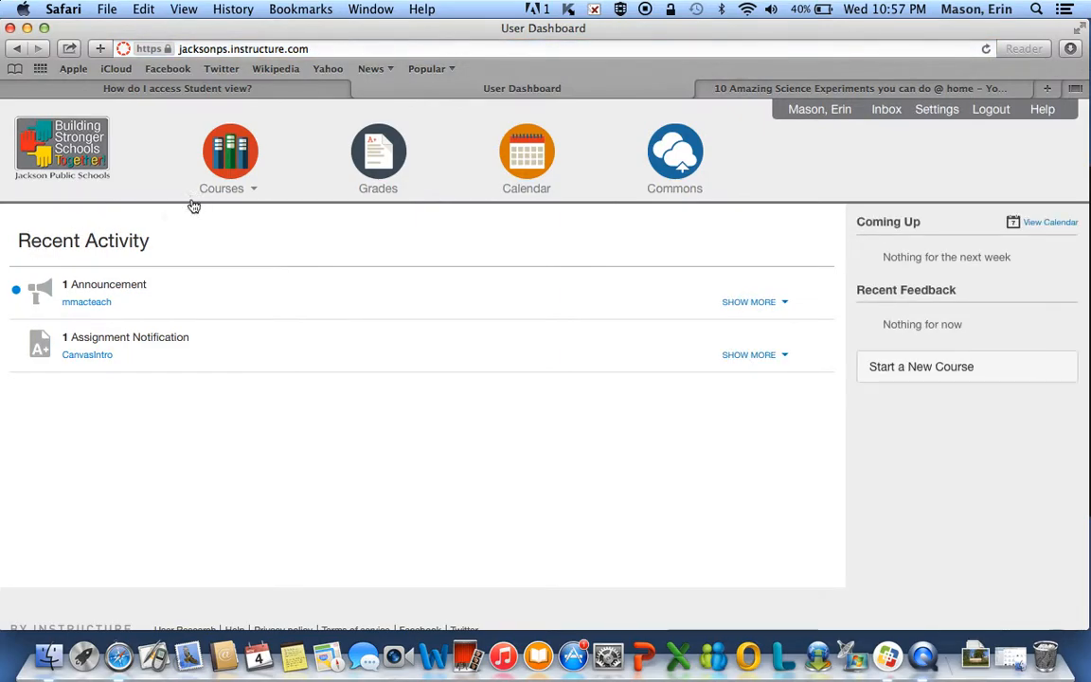
Open the Biology 1st Block course and go to its course settings
{"action": "mouse_move", "coordinate": [228, 189]}
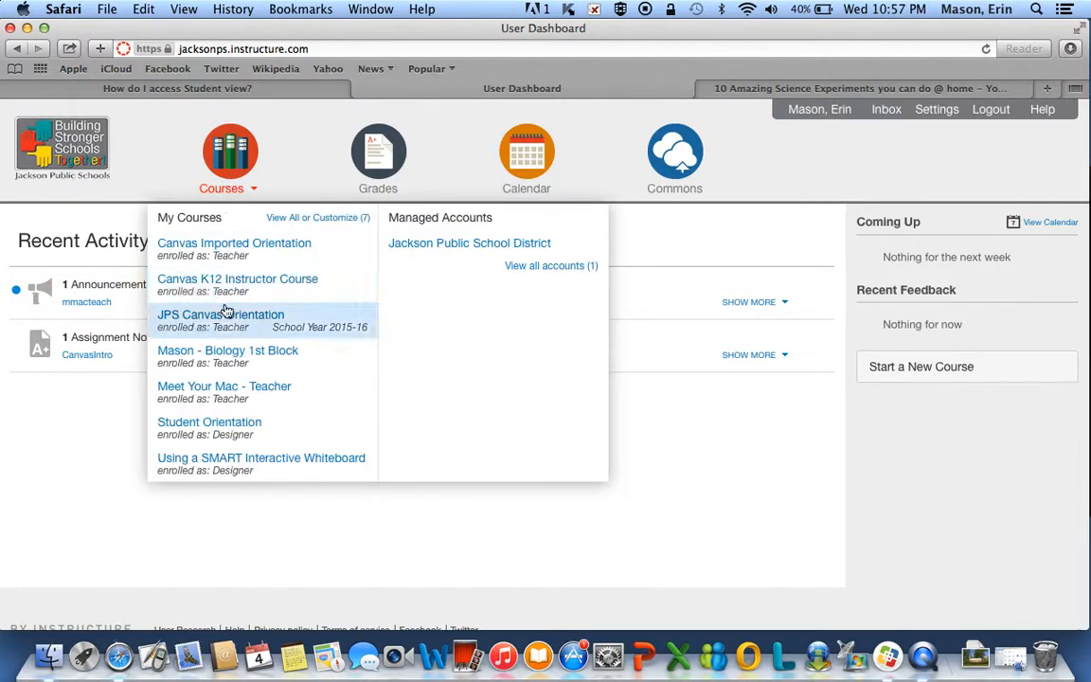
{"action": "left_click", "coordinate": [223, 350]}
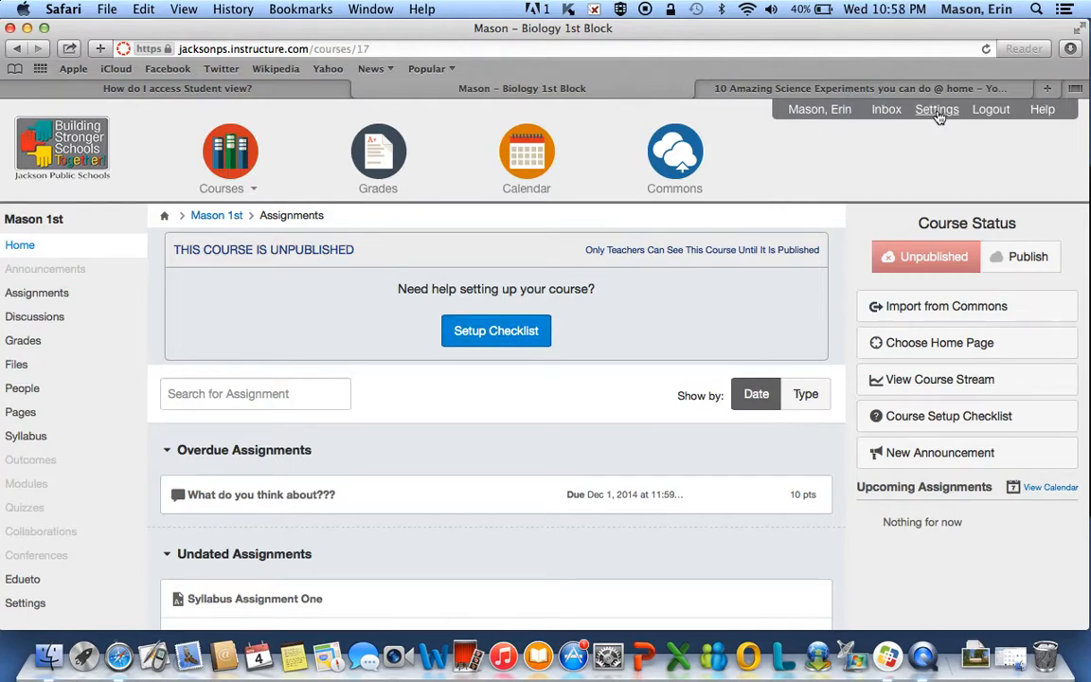
{"action": "left_click", "coordinate": [31, 602]}
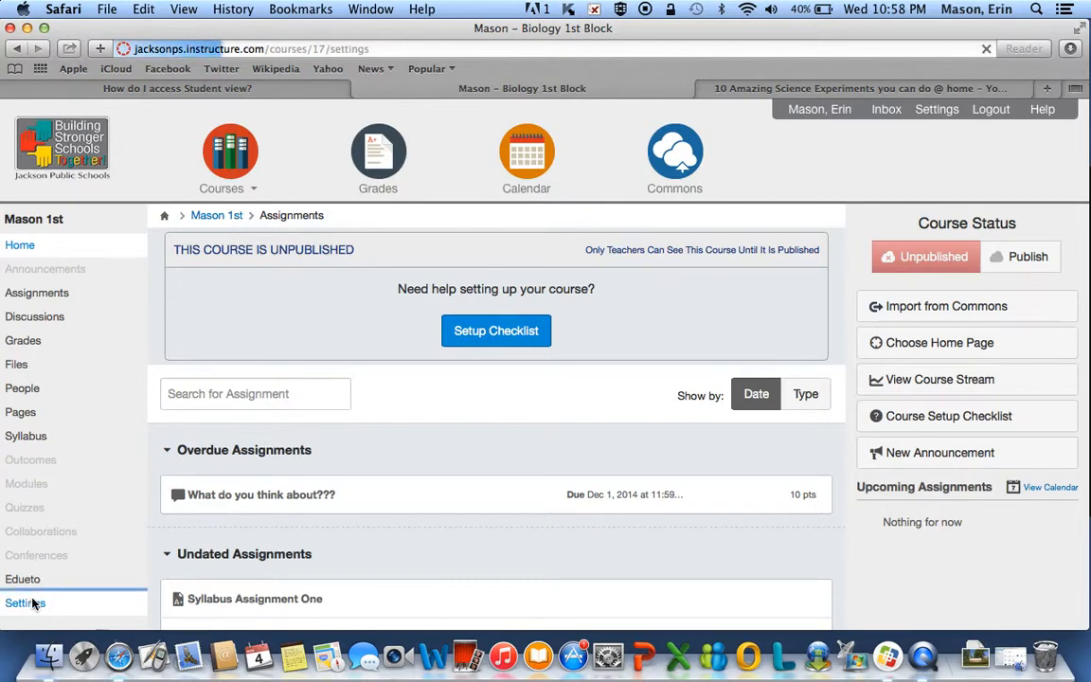